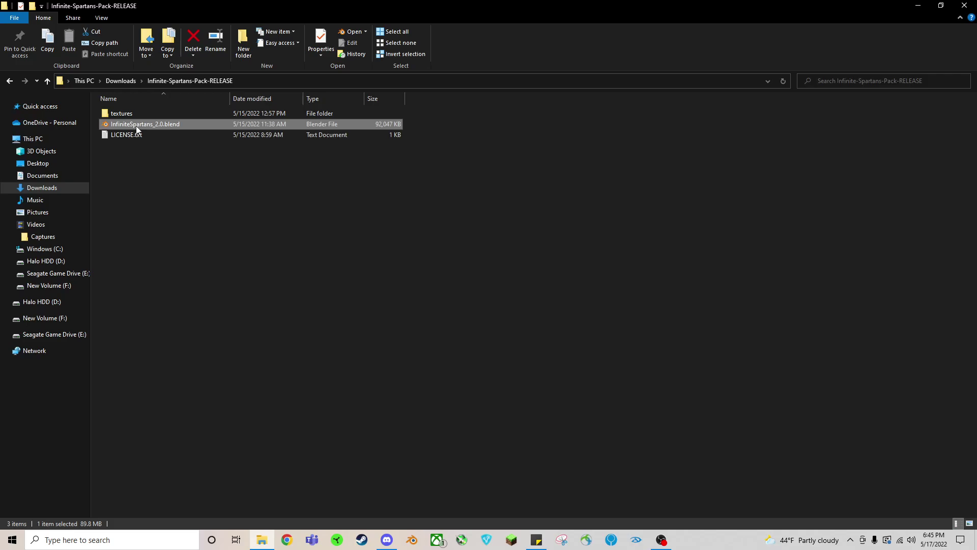
Step: Open InfiniteSpartans_2.0.blend, compare the wireframe, solid and rendered viewport displays, and set the shading to Material Preview
double_click(138, 125)
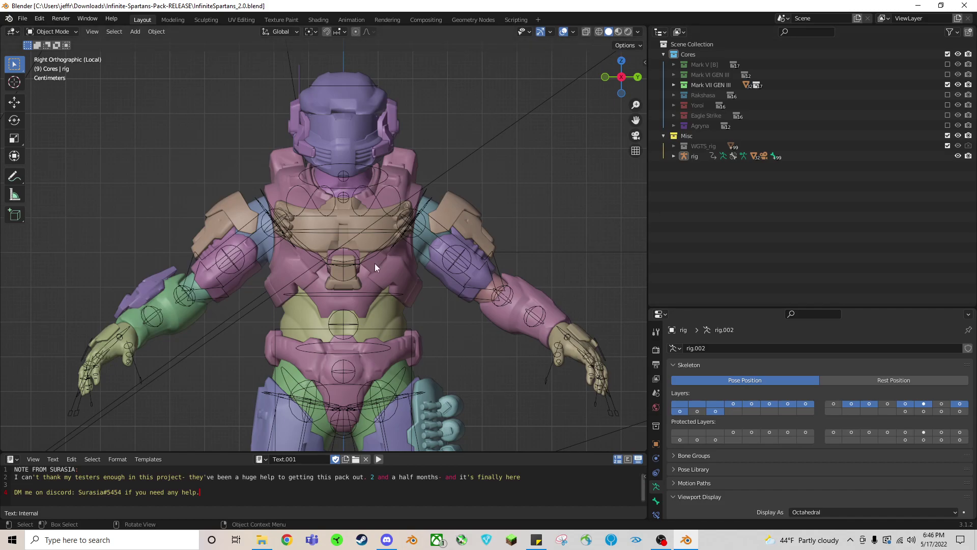
left_click(600, 32)
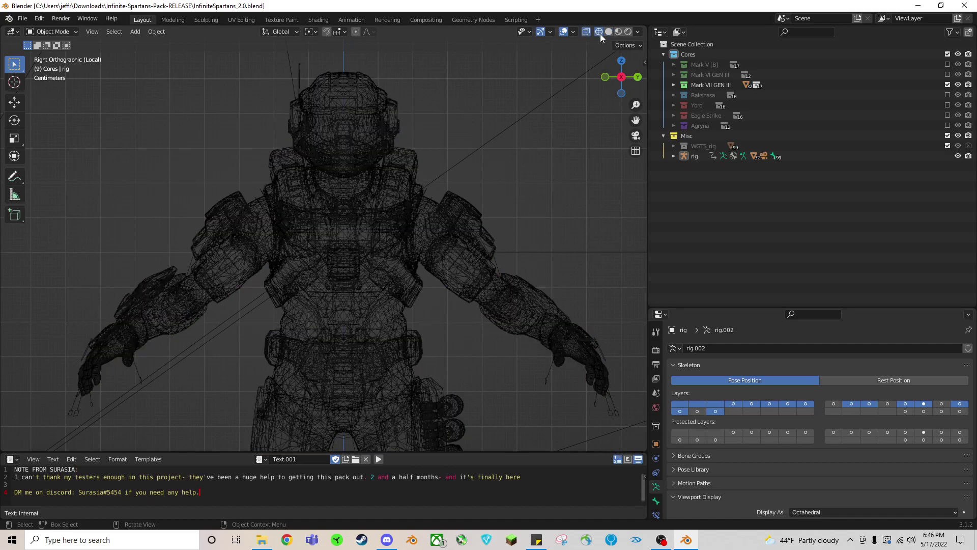
left_click(609, 32)
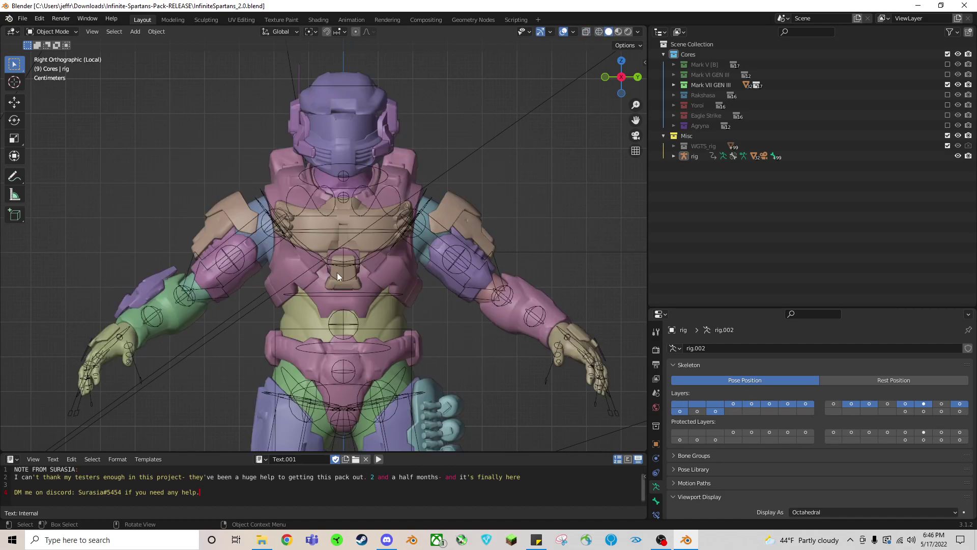
left_click(621, 33)
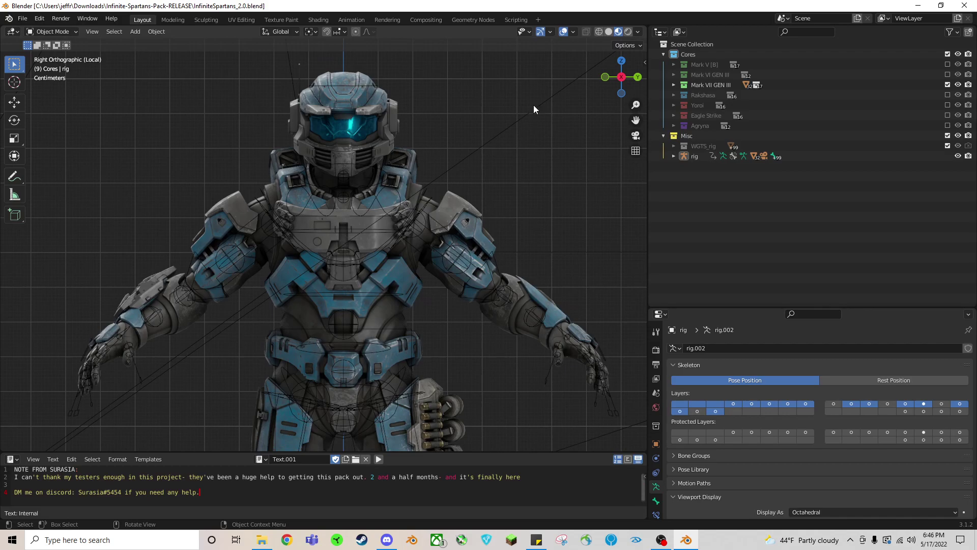
left_click(628, 32)
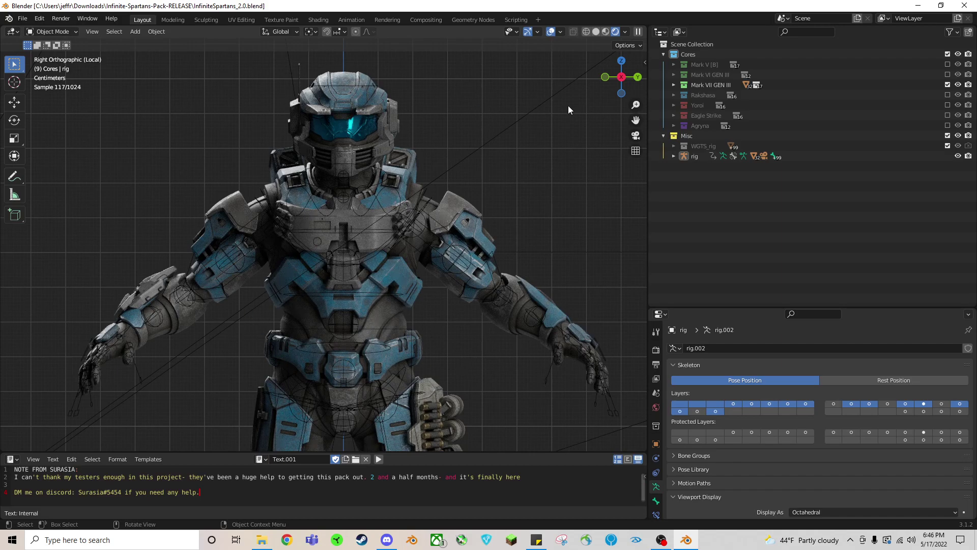
left_click(608, 32)
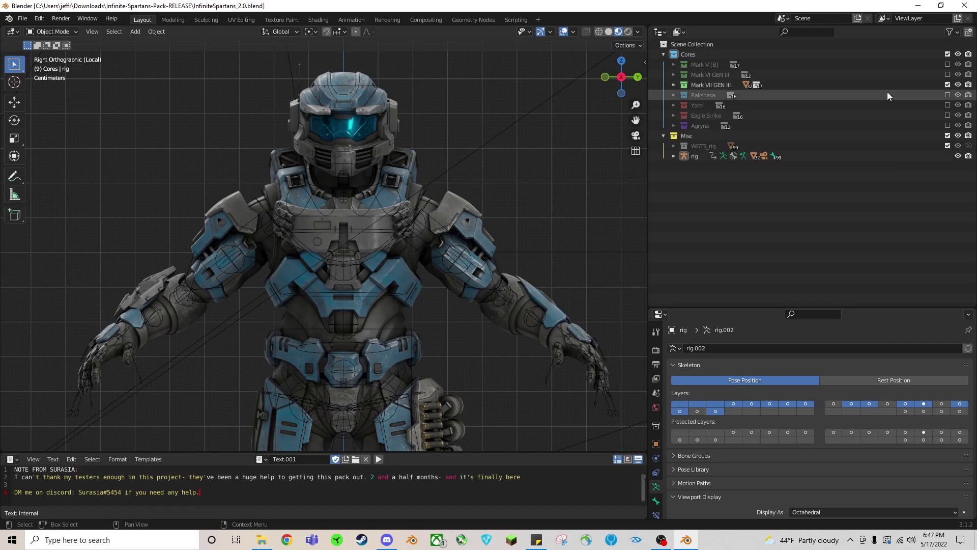
Step: Exclude the Mark VII GEN III core collection from the scene and hide the rig in the Misc collection
left_click(947, 84)
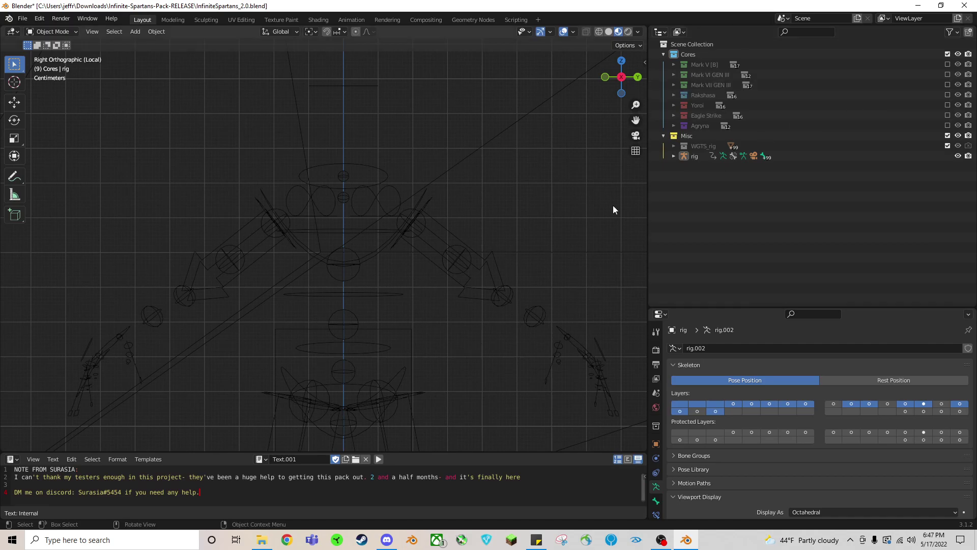
left_click(344, 192)
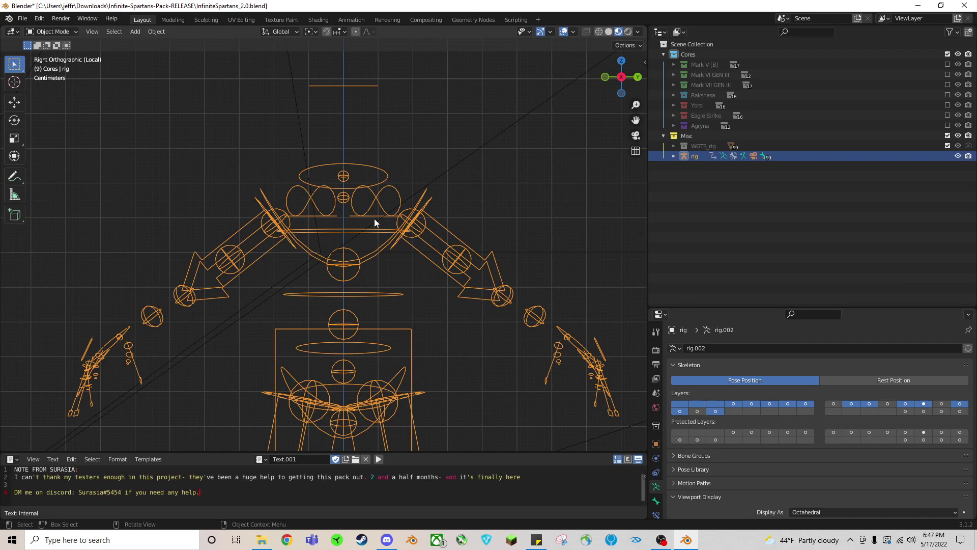
left_click(958, 156)
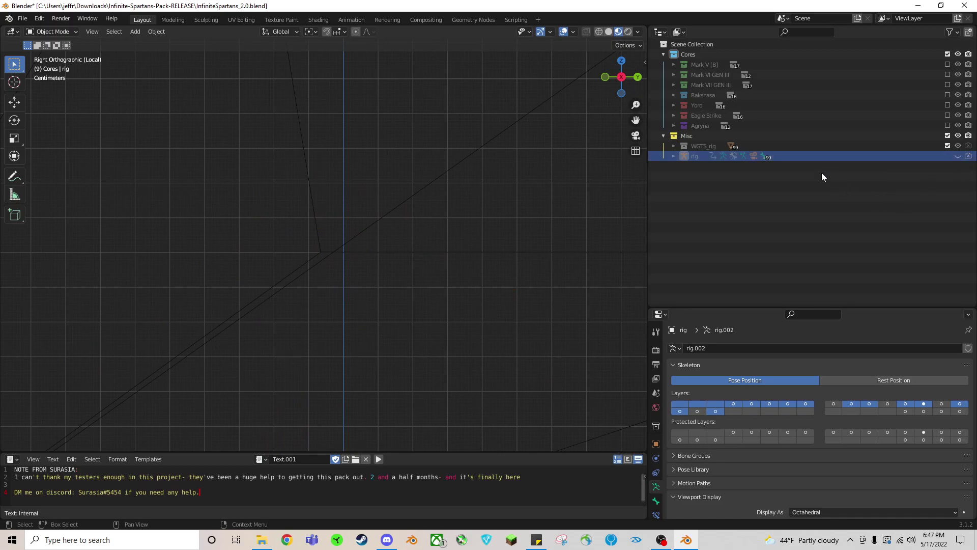
left_click(664, 135)
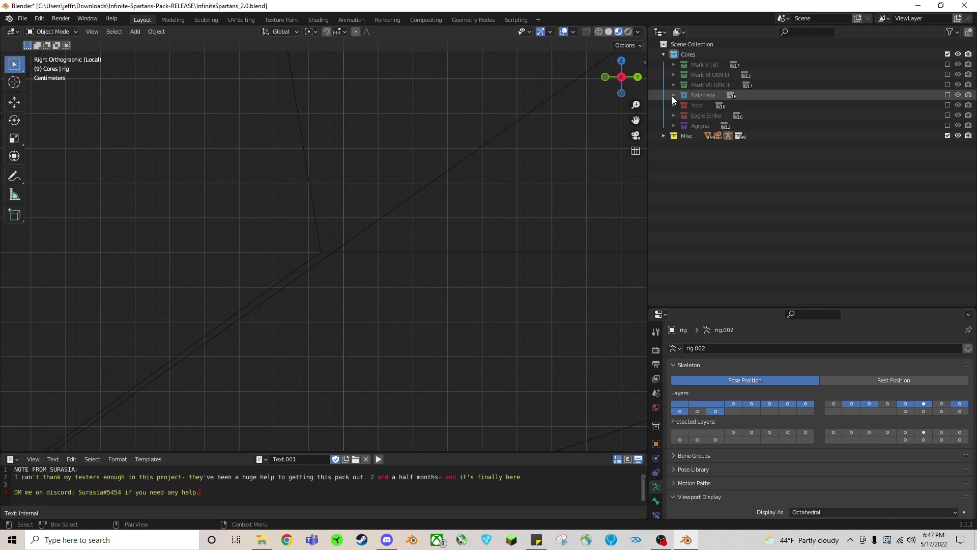
Step: Enable the Rakshasa core collection and view its armor from a raised front perspective
left_click(947, 95)
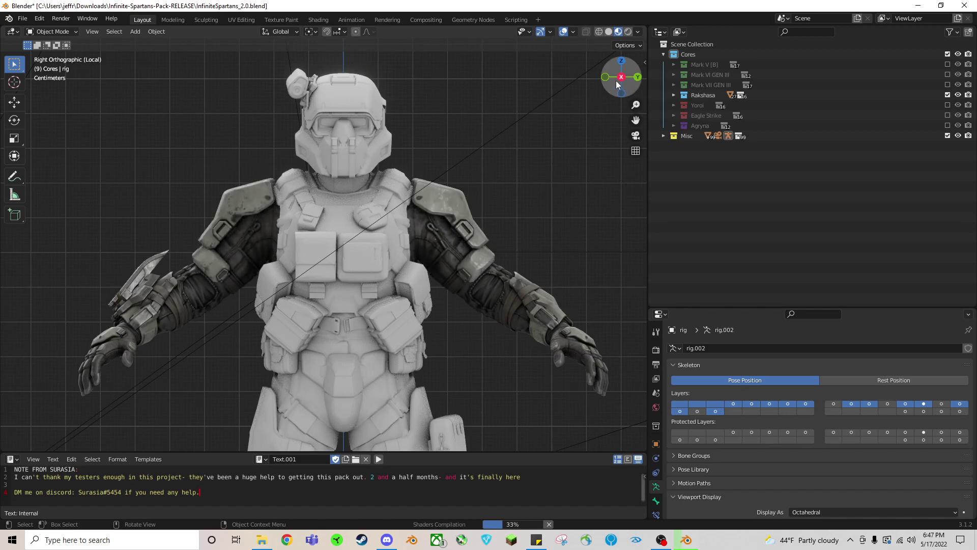
left_click_drag(619, 79, 675, 56)
left_click_drag(697, 94, 619, 122)
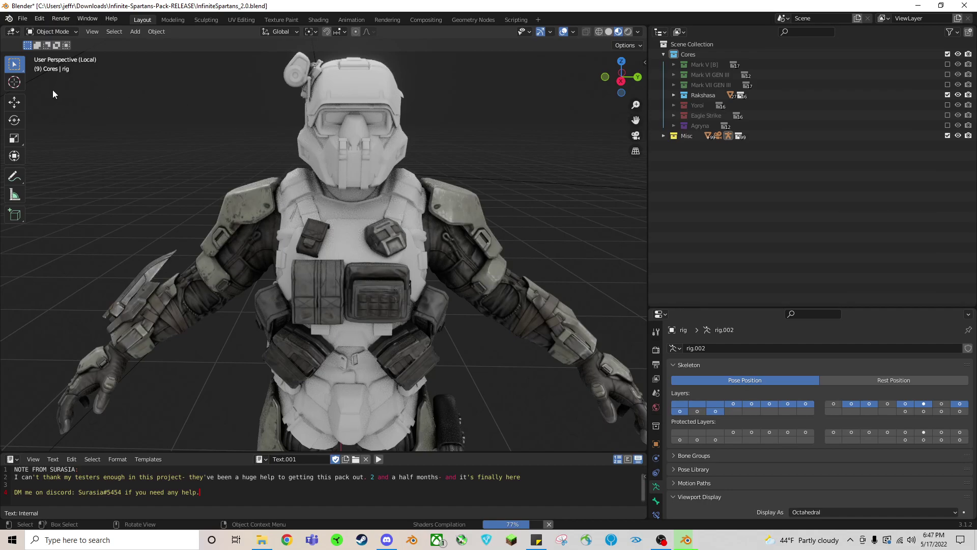
scroll(316, 190, "up", 1)
scroll(317, 191, "up", 4)
scroll(318, 192, "down", 6)
mouse_move(336, 185)
middle_mouse_down()
mouse_move(389, 189)
mouse_move(269, 159)
mouse_move(331, 108)
mouse_move(346, 170)
mouse_move(318, 189)
middle_mouse_up()
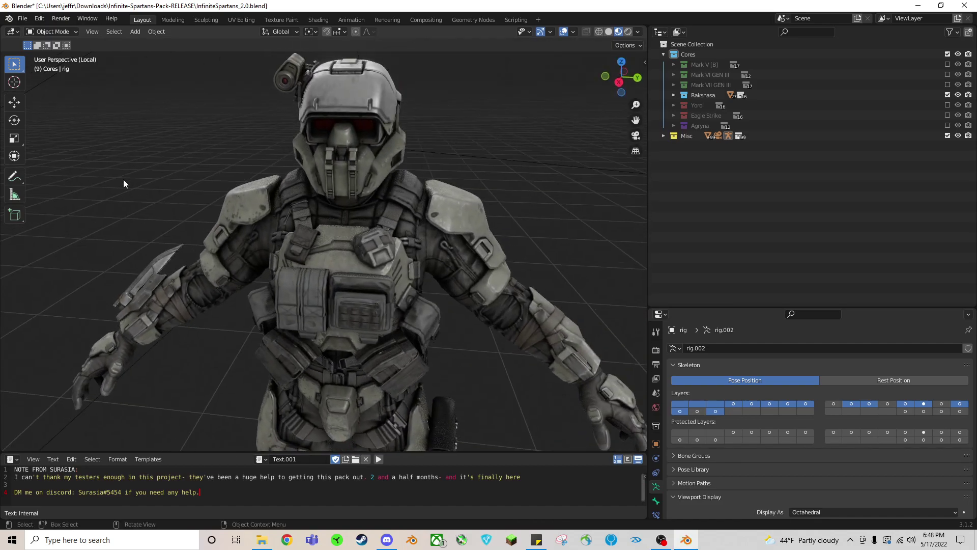
Step: Try rotating the Rakshasa helmet by about -16° around the global Y axis, and undo the rotation
left_click(12, 120)
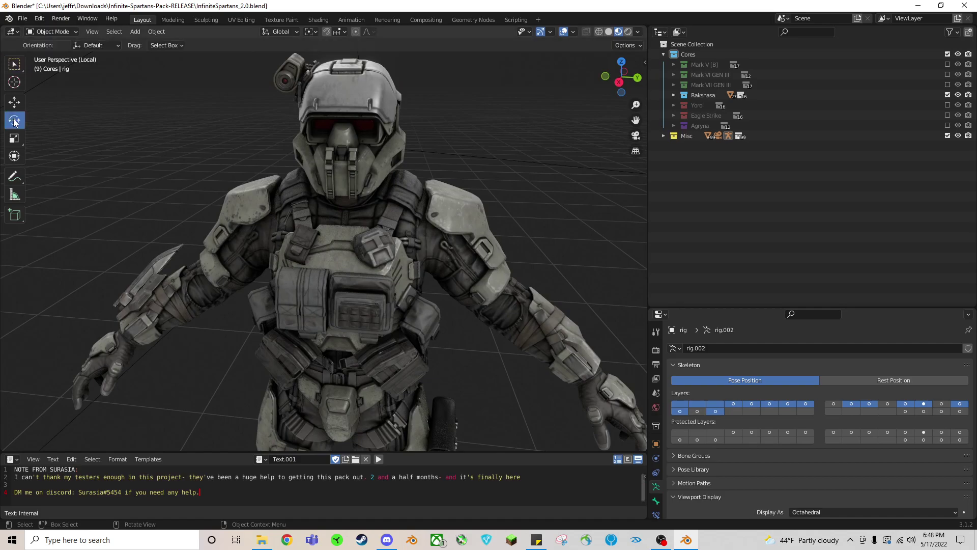
left_click(340, 90)
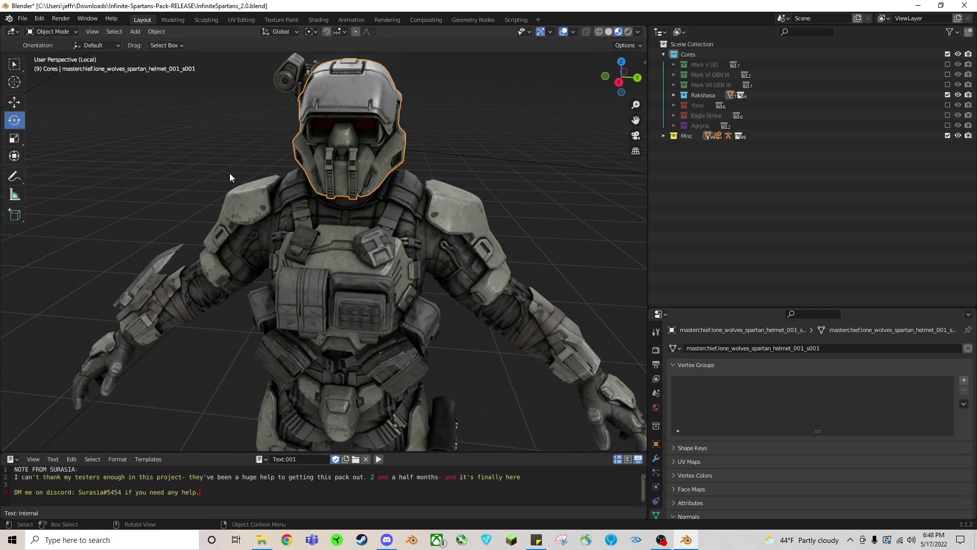
scroll(224, 171, "down", 5)
left_click_drag(328, 420, 329, 386)
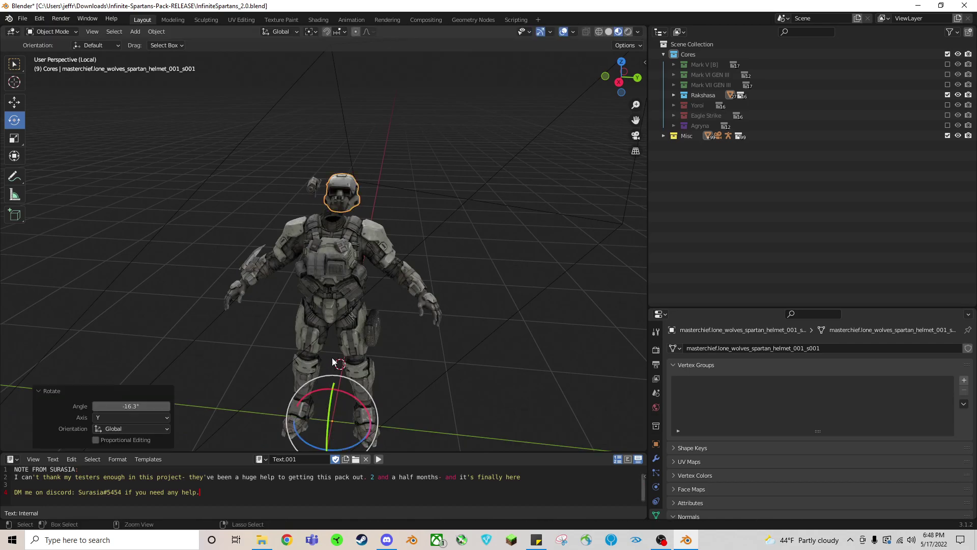
key("ctrl+z")
Step: Try rotating the helmet's side attachment by about 20° around the global Z axis, undo it and deselect the part
scroll(356, 316, "up", 4)
middle_click_drag(349, 324, 365, 322)
left_click(304, 133)
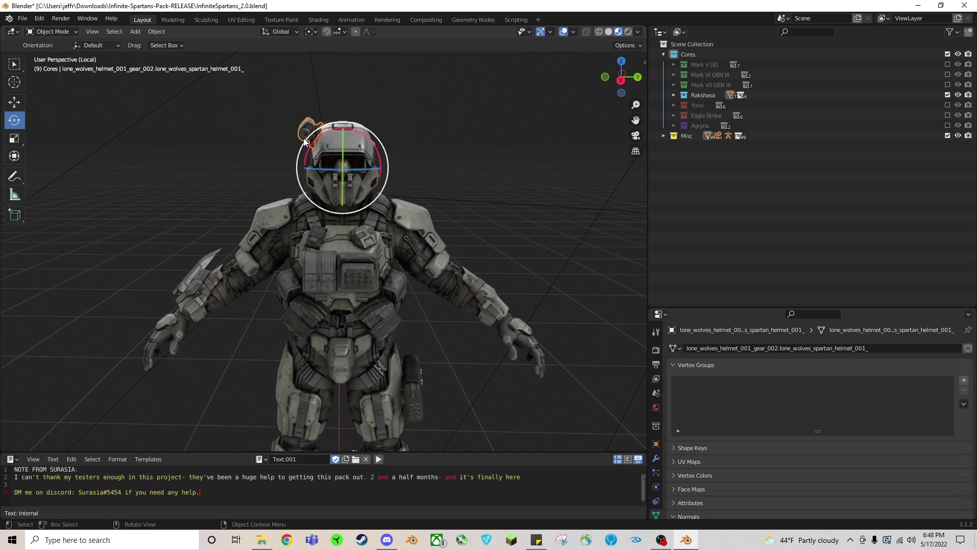
left_click_drag(348, 176, 352, 173)
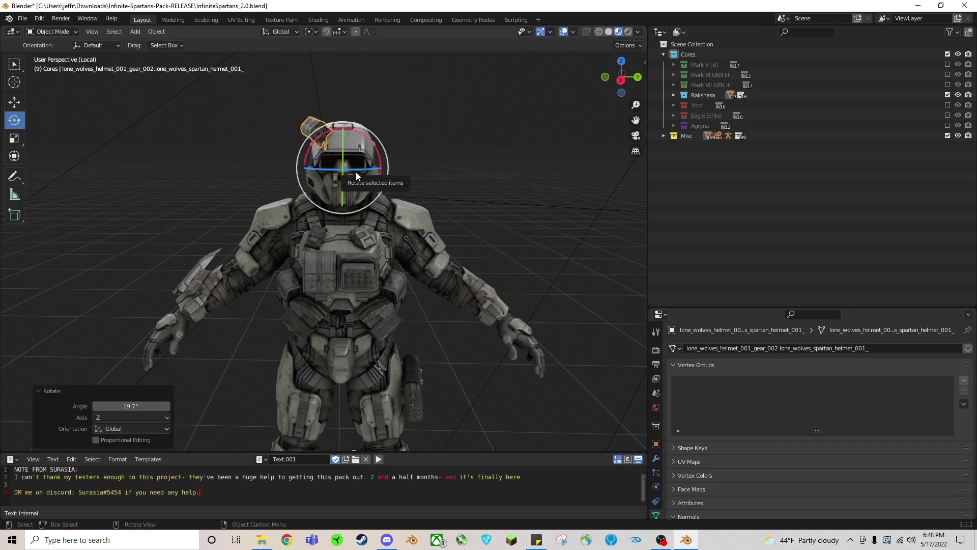
key("ctrl+z")
left_click(276, 137)
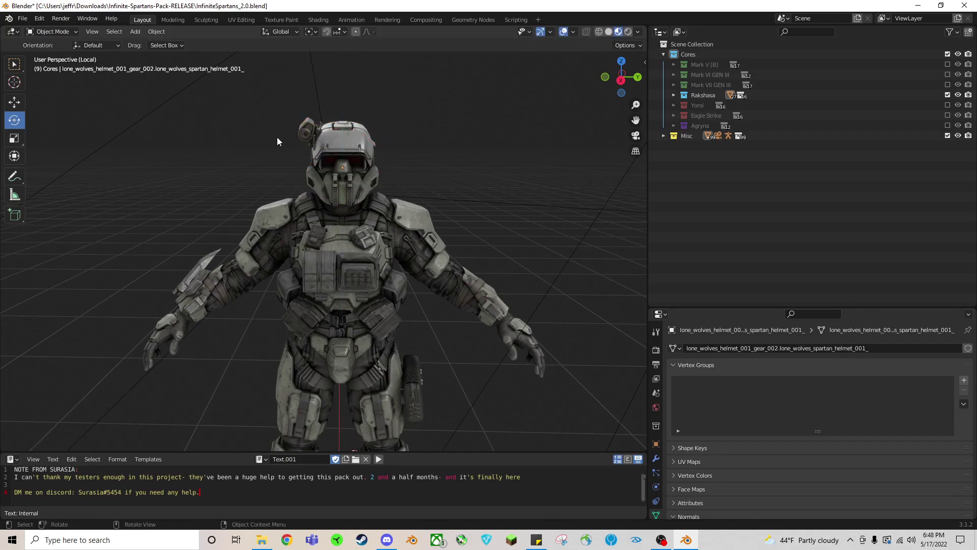
left_click(307, 135)
key("s")
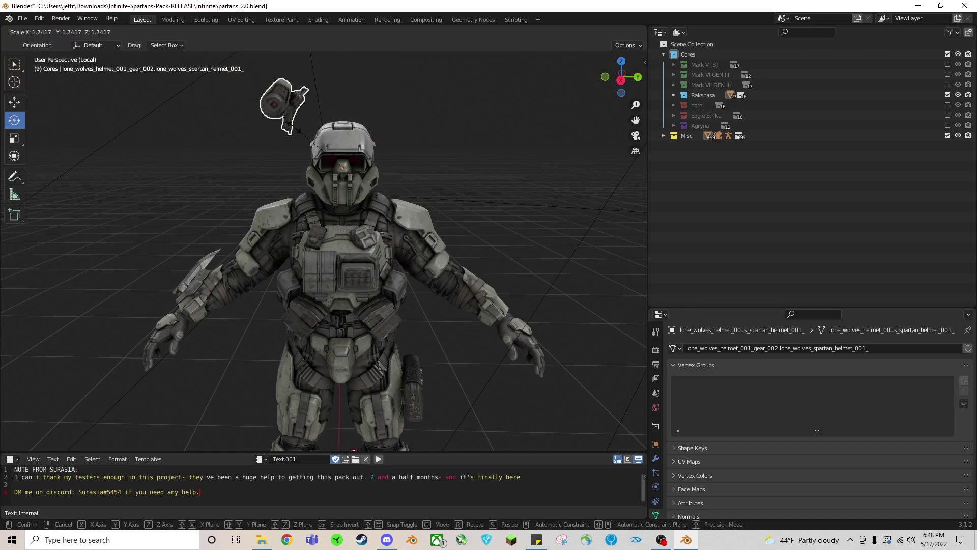
right_click(284, 129)
left_click(253, 149)
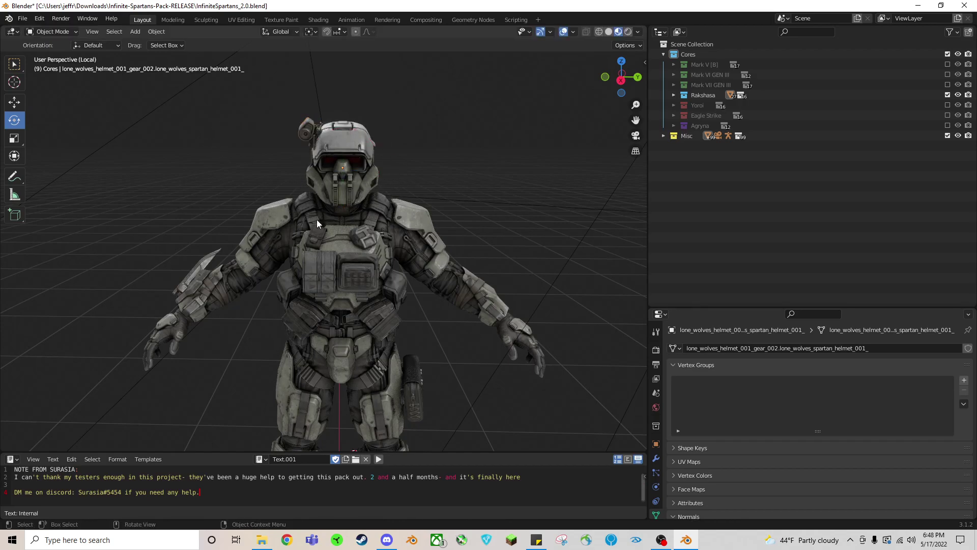
Step: Examine the Rakshasa armor from several distances and heights using walk navigation
key("shift+grave")
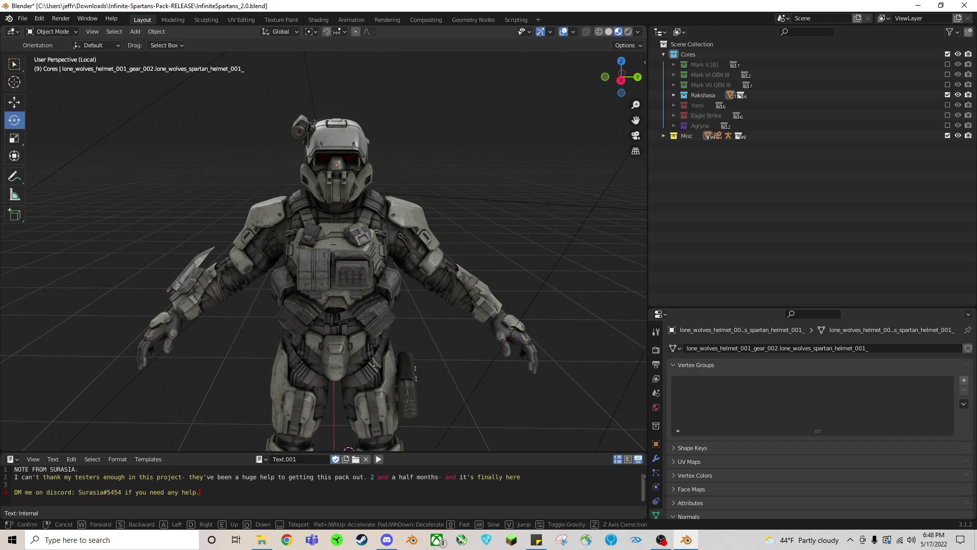
key("s")
key("w")
key("a")
key("w")
key("d")
key("d")
key("w")
key("s")
key("w")
key("s")
key("d")
key("w")
key("s")
key("a")
key("w")
key("s")
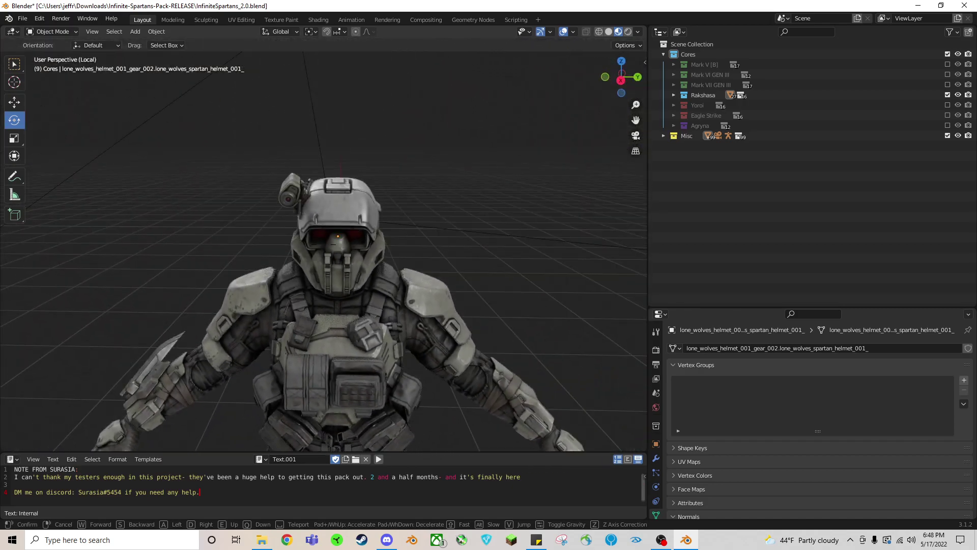
key("q")
key("w")
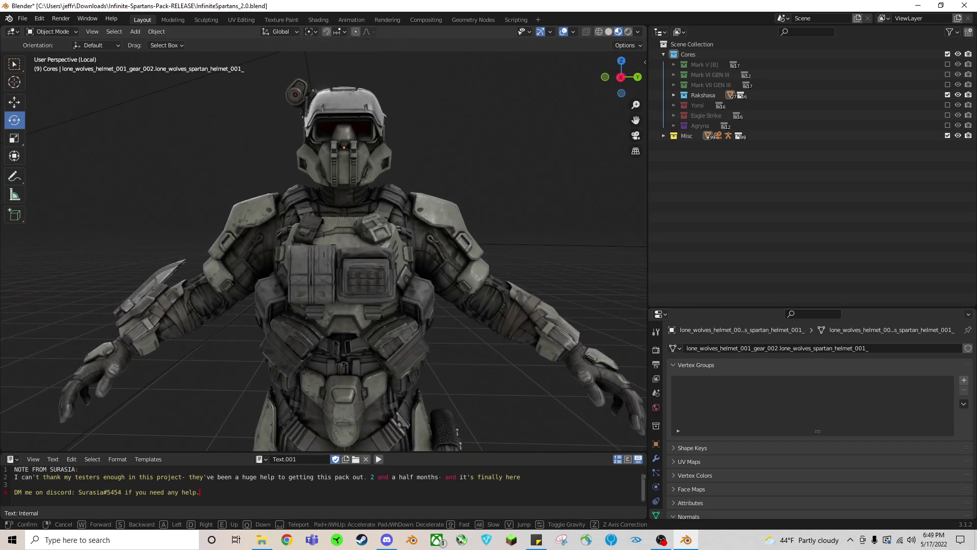
left_click(316, 249)
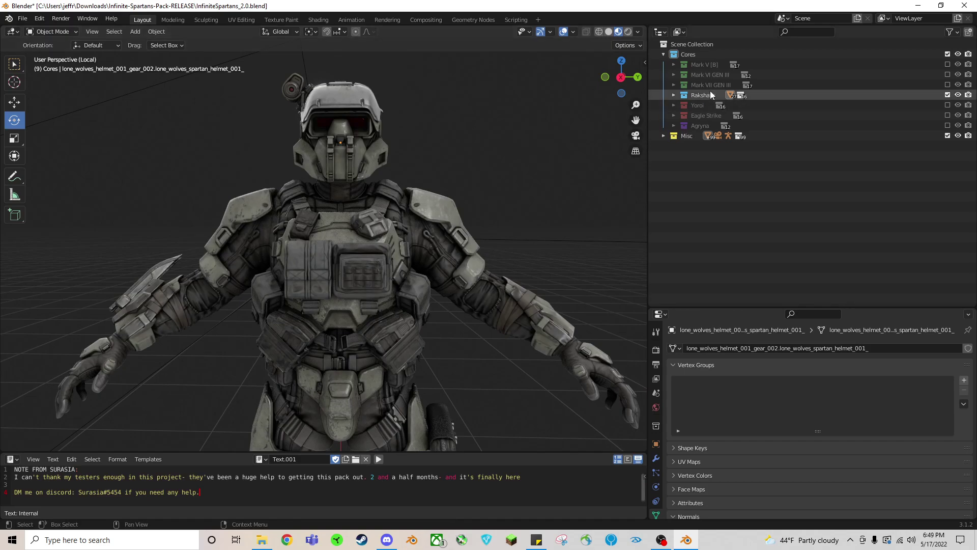
Step: Exclude the RAKSHASA Helmet from the Rakshasa Helmets collection, and preview the STRIBOG Helmet before excluding it as well
left_click(673, 95)
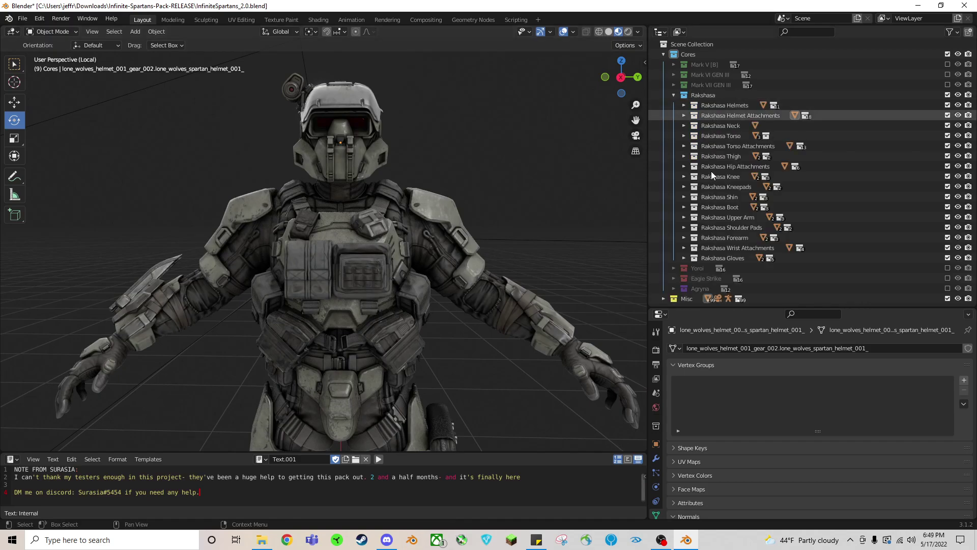
left_click(684, 105)
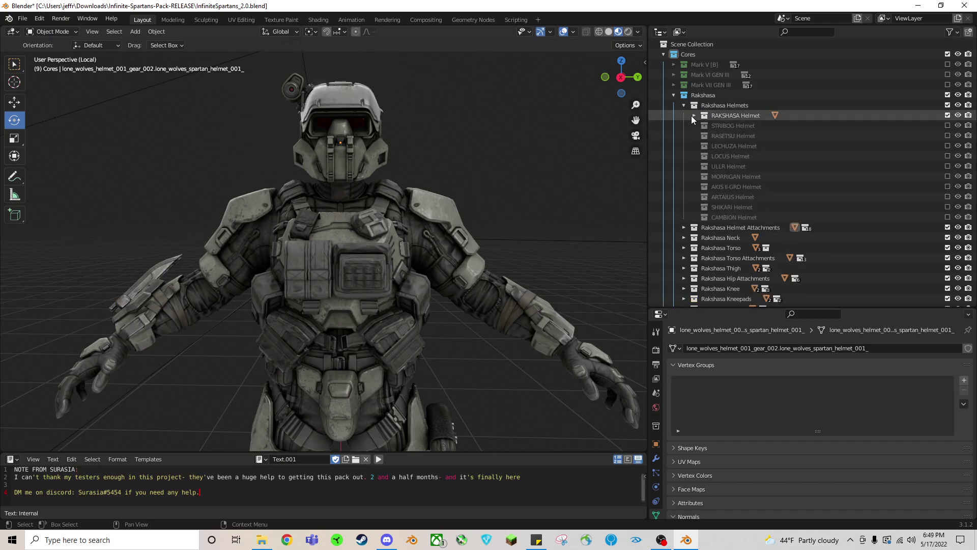
left_click(947, 115)
left_click(948, 125)
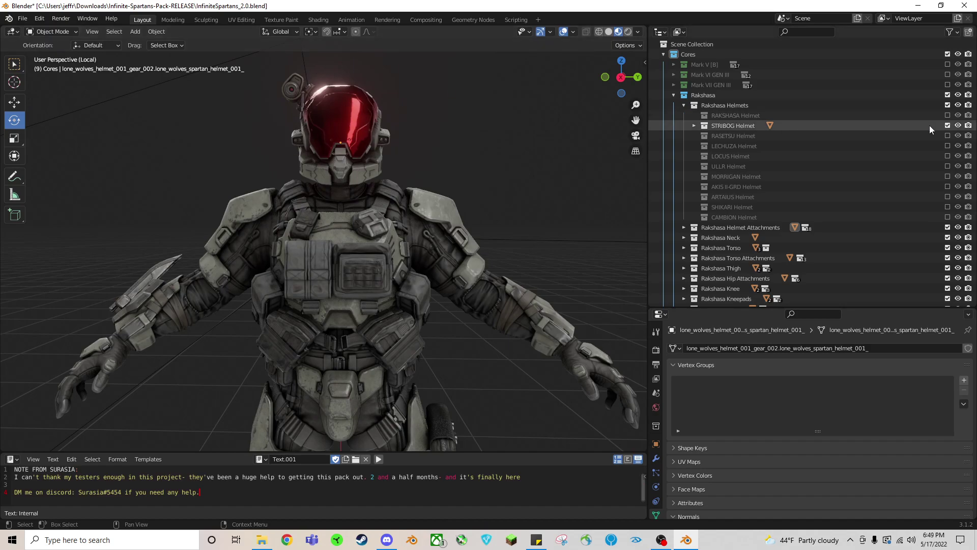
left_click(947, 126)
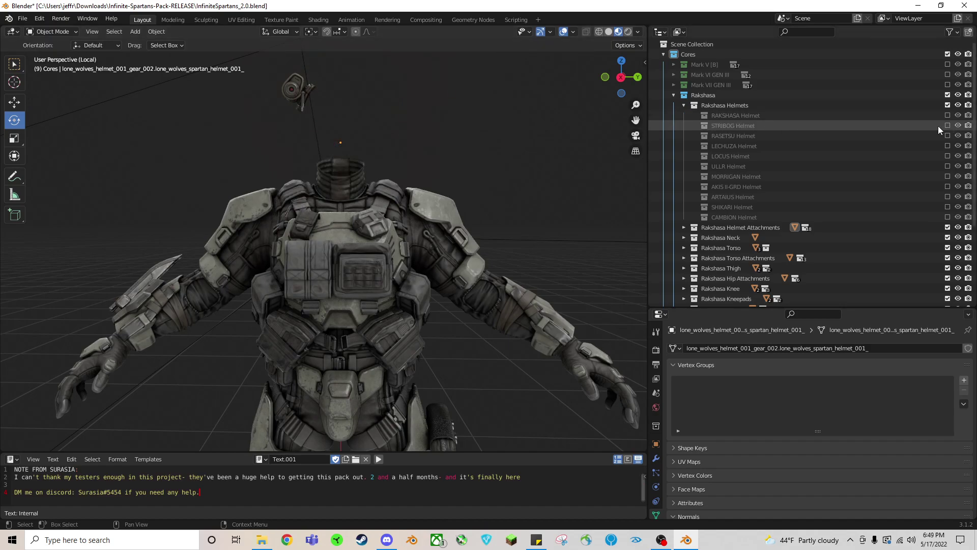
left_click(684, 105)
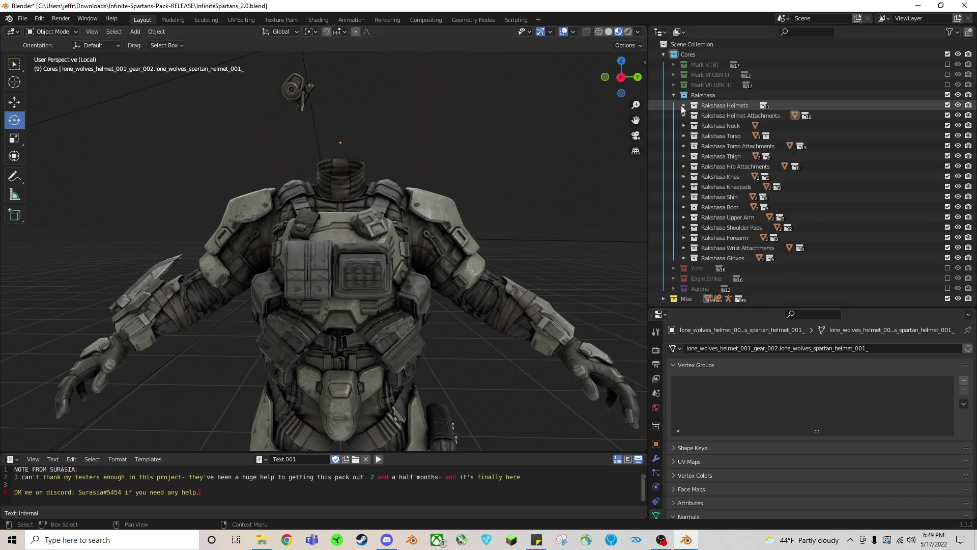
Step: Enable the CQB Helmet in the Mark V [B] core's MK V [B] Helmets collection and select the Spartan's left shoulder pad
left_click(673, 65)
left_click(685, 74)
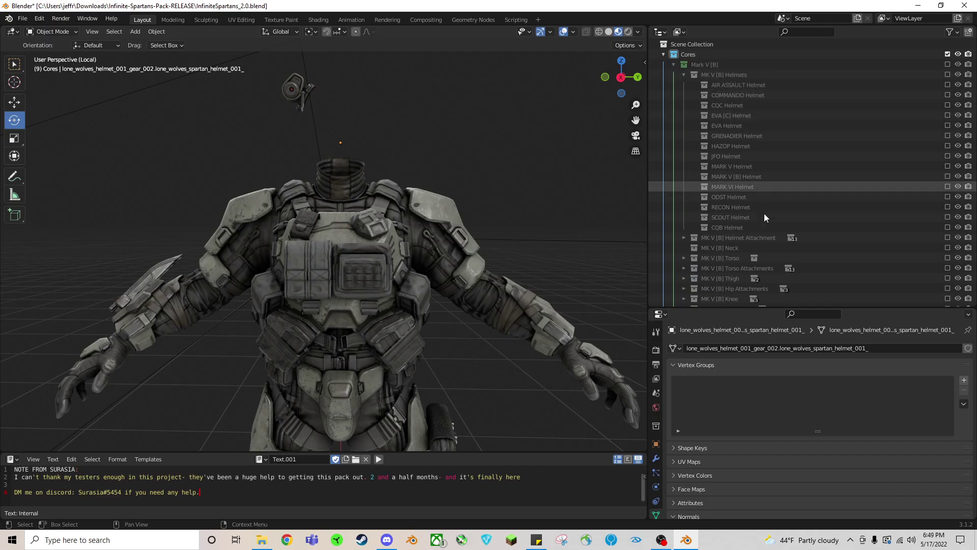
left_click(948, 228)
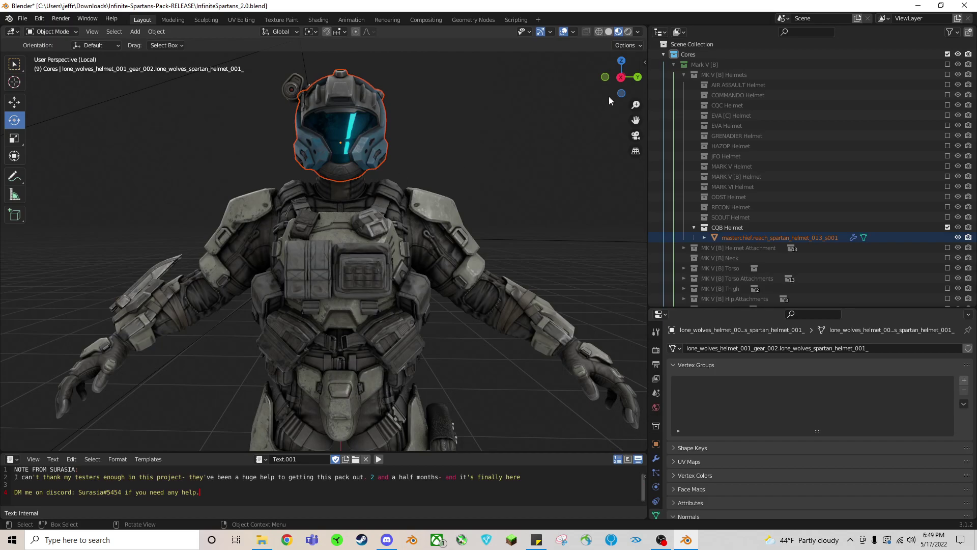
left_click_drag(619, 84, 544, 133)
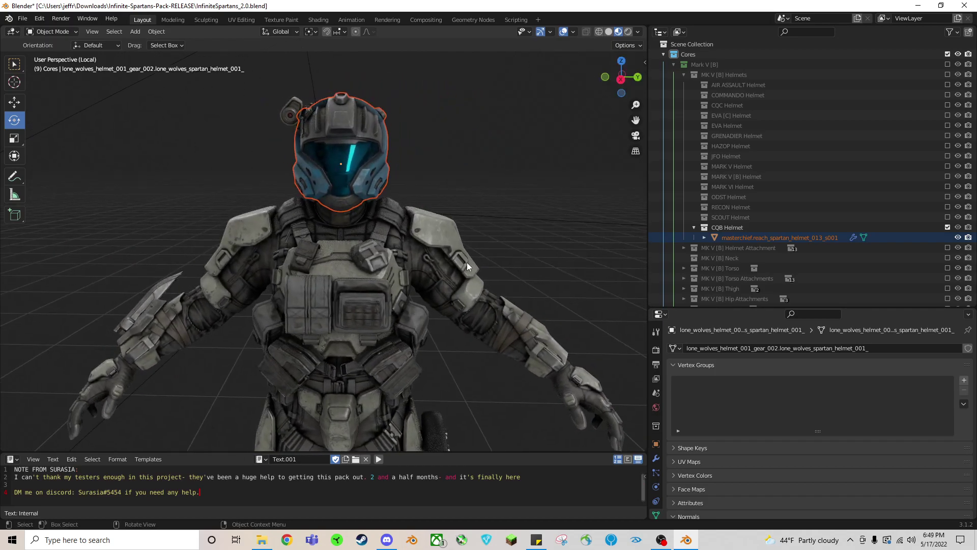
left_click(443, 237)
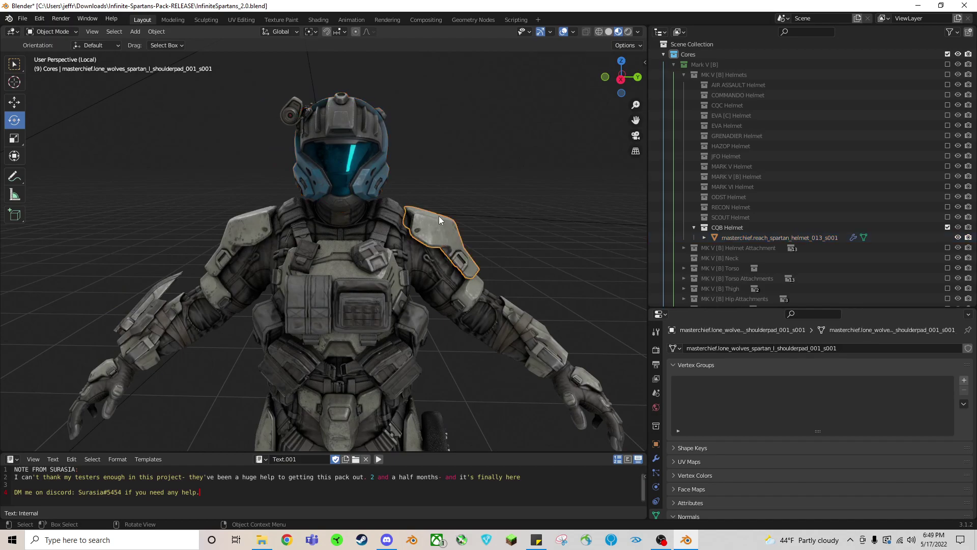
left_click(695, 227)
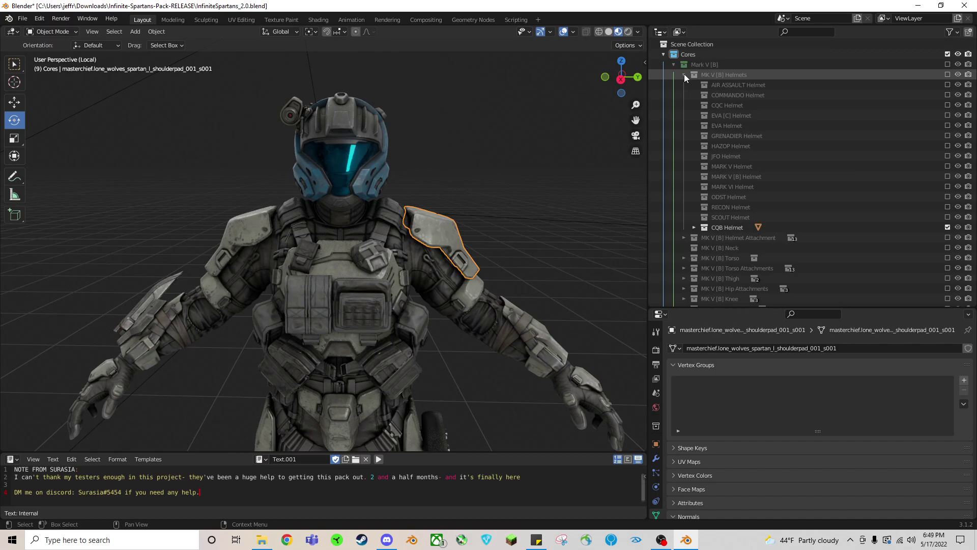
Step: Collapse the Mark V [B] core and look through the MK VII Shoulder Pads Left collection in the Mark VII GEN III core
left_click(684, 75)
left_click(673, 64)
left_click(674, 95)
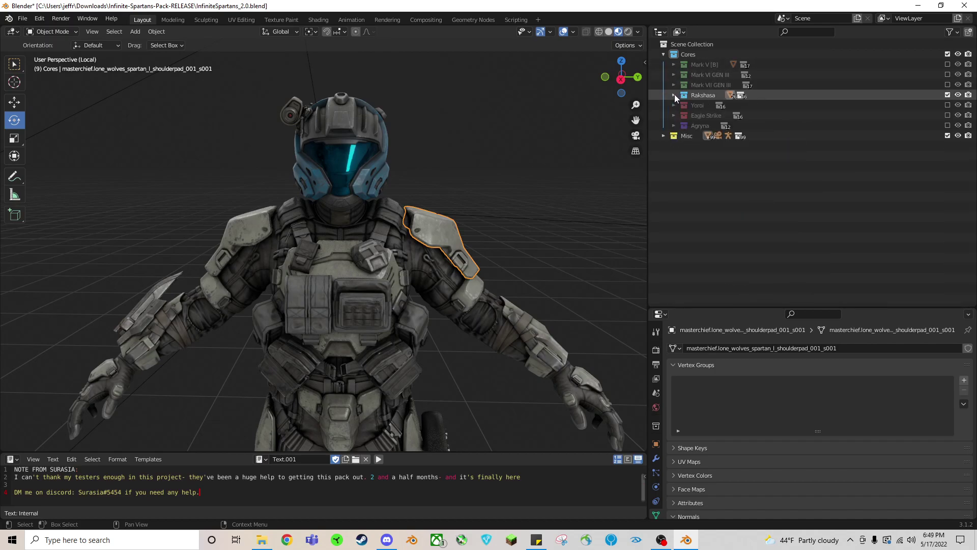
left_click(674, 85)
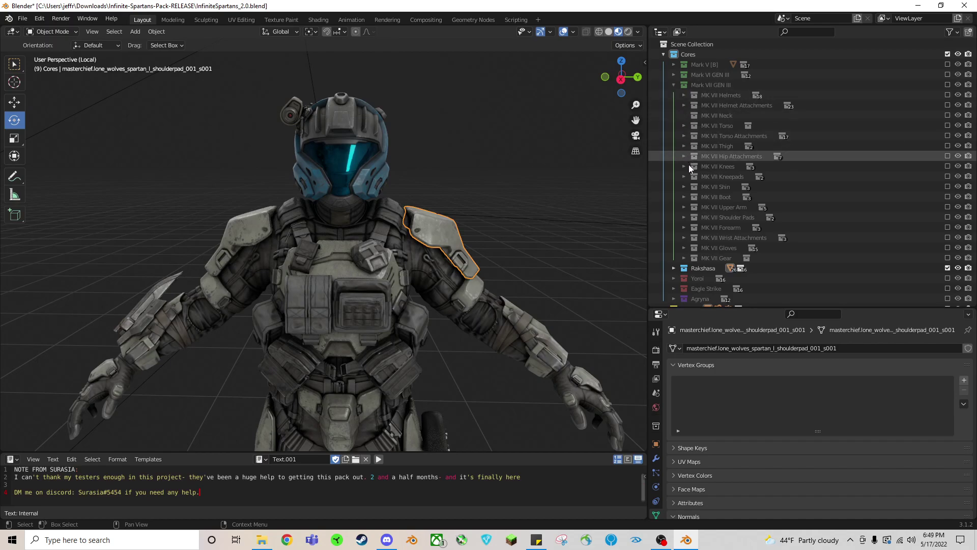
left_click(683, 217)
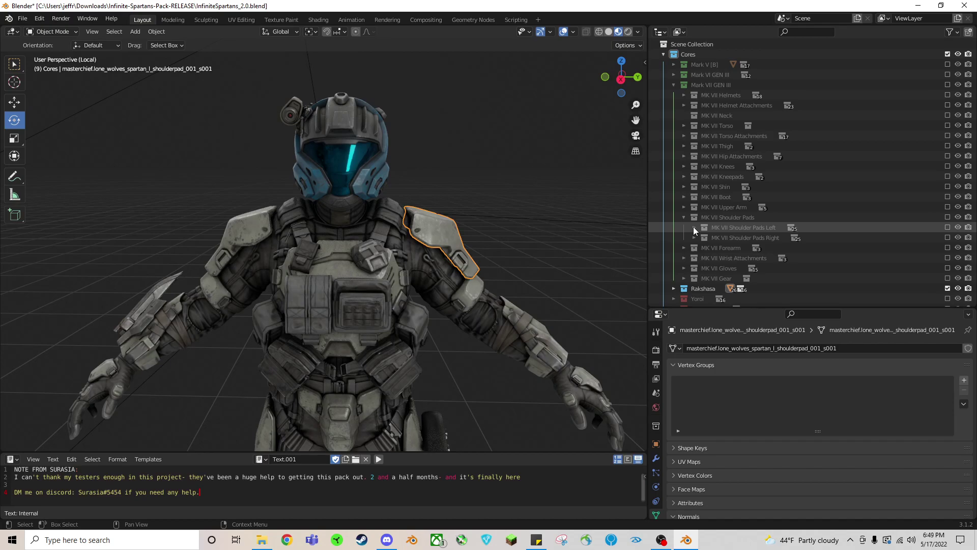
left_click(694, 228)
scroll(747, 246, "down", 10)
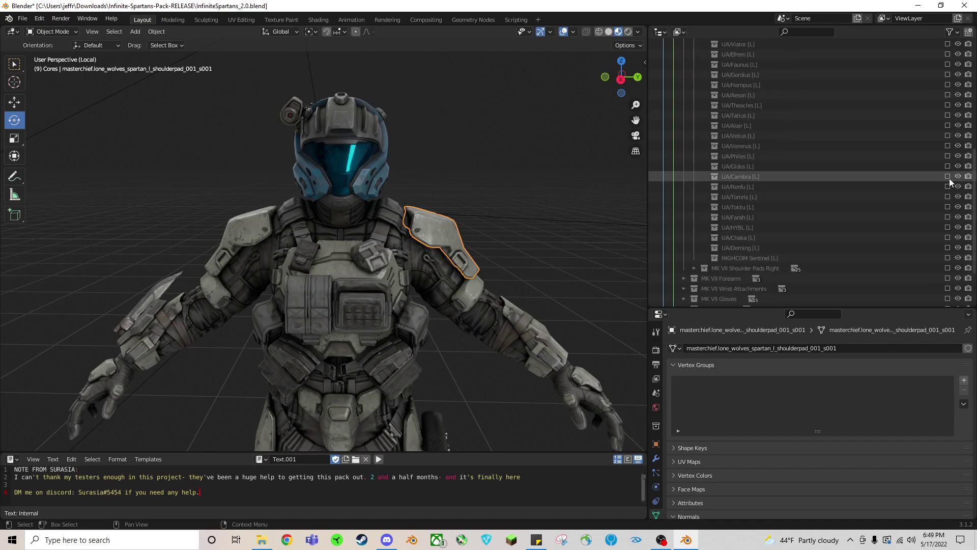
scroll(780, 219, "down", 3)
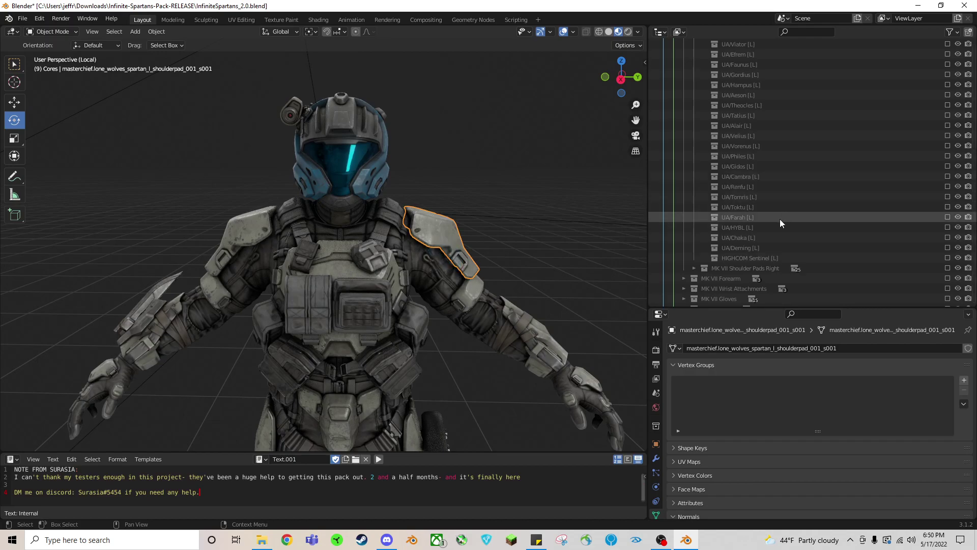
Step: Hide the left shoulder pad mesh inside SAP/HVISTLA PLATING [L] in the Rakshasa Shoulder Pads collection
scroll(698, 260, "down", 6)
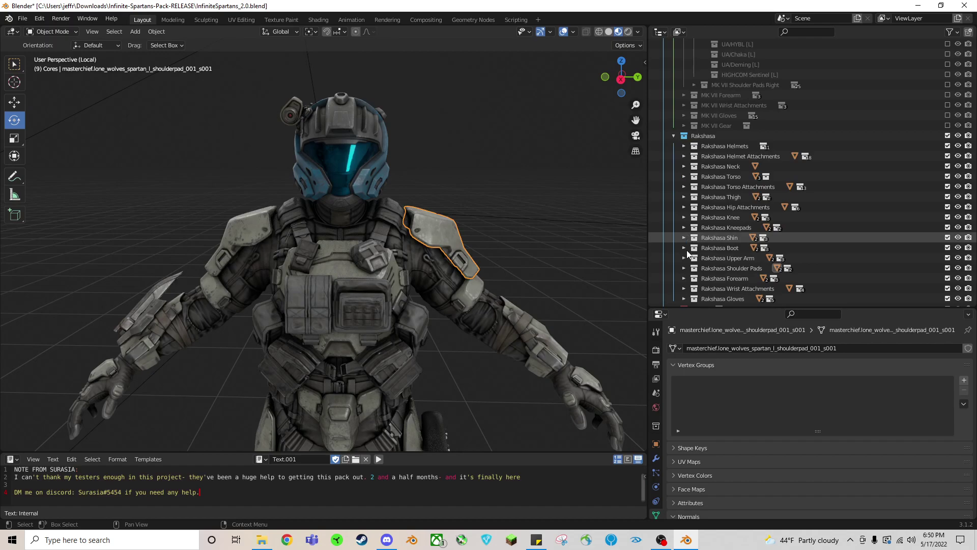
left_click(684, 269)
left_click(695, 278)
scroll(814, 280, "down", 1)
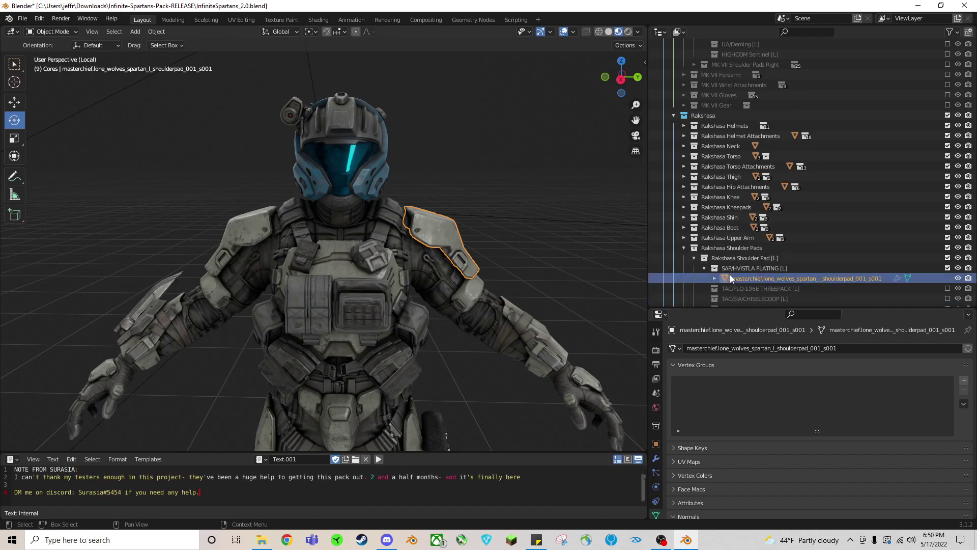
left_click(958, 278)
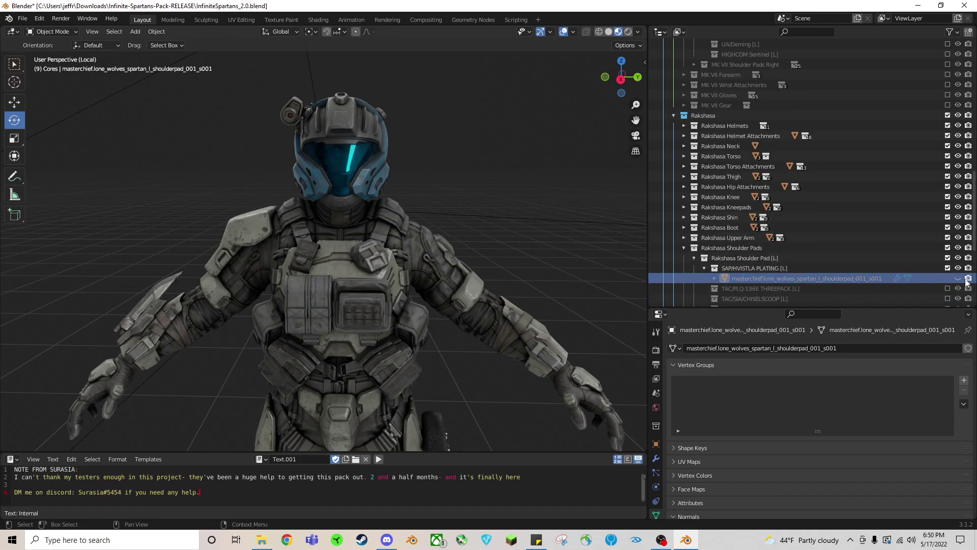
Step: Preview the UA/Alair [L], UA/Tatius [L] and UA/Theocles [L] shoulder pads of the Mark VII GEN III core, excluding each again
scroll(703, 228, "up", 6)
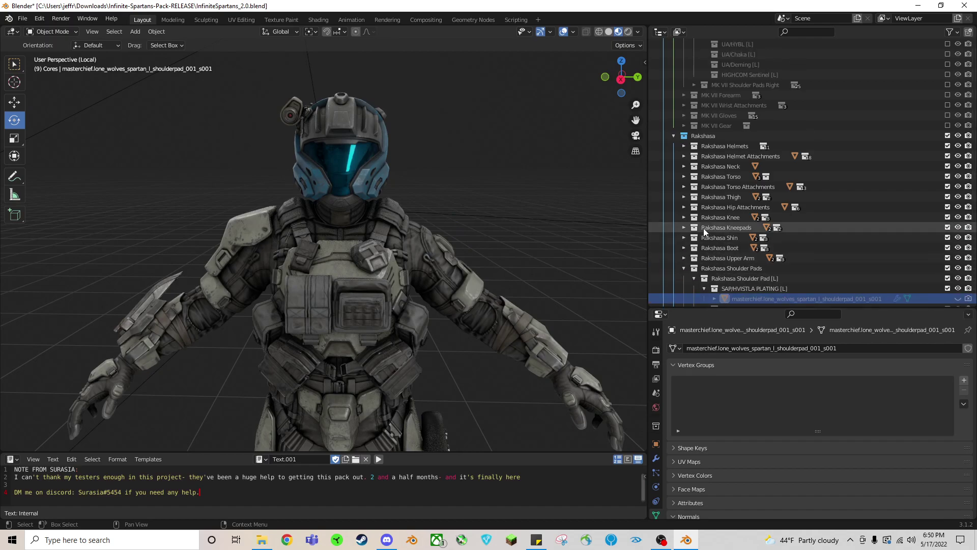
scroll(708, 219, "up", 14)
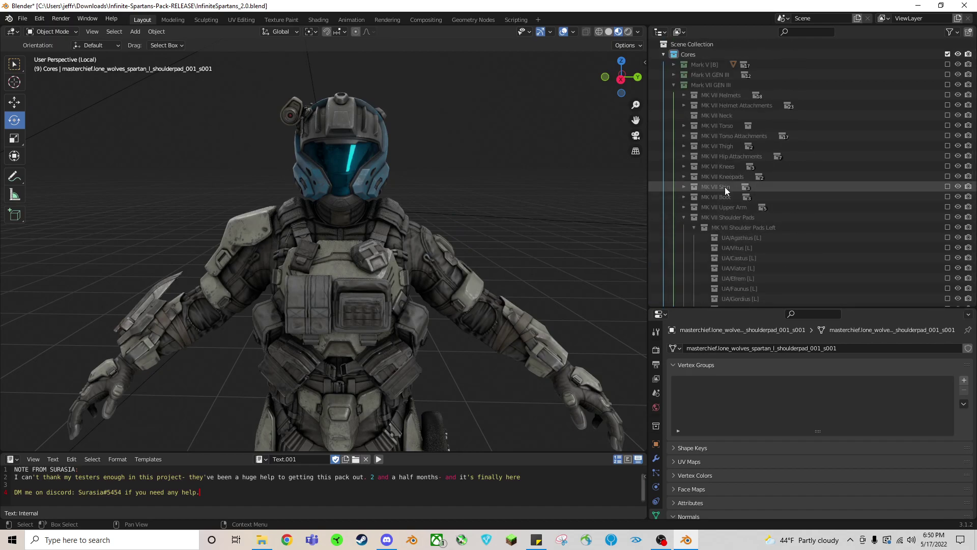
scroll(741, 166, "down", 9)
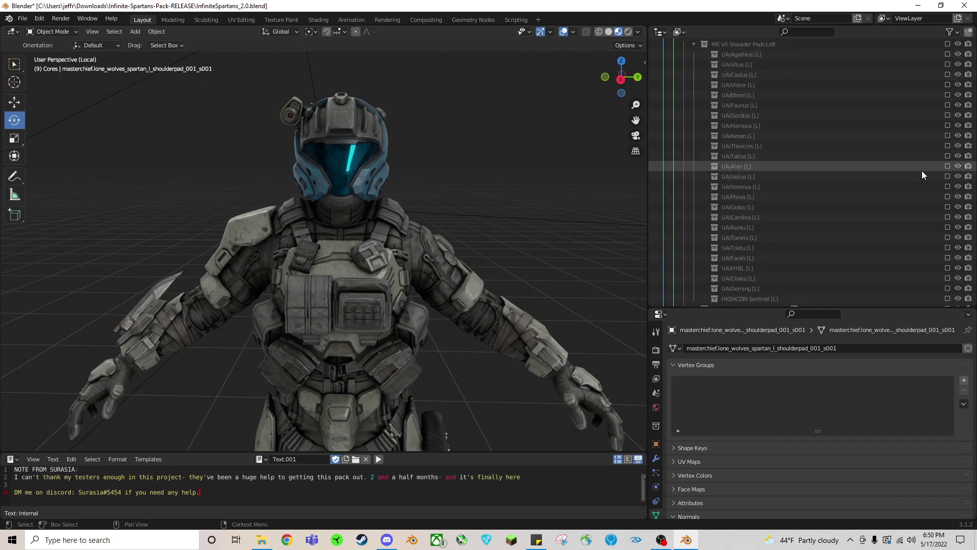
left_click(947, 166)
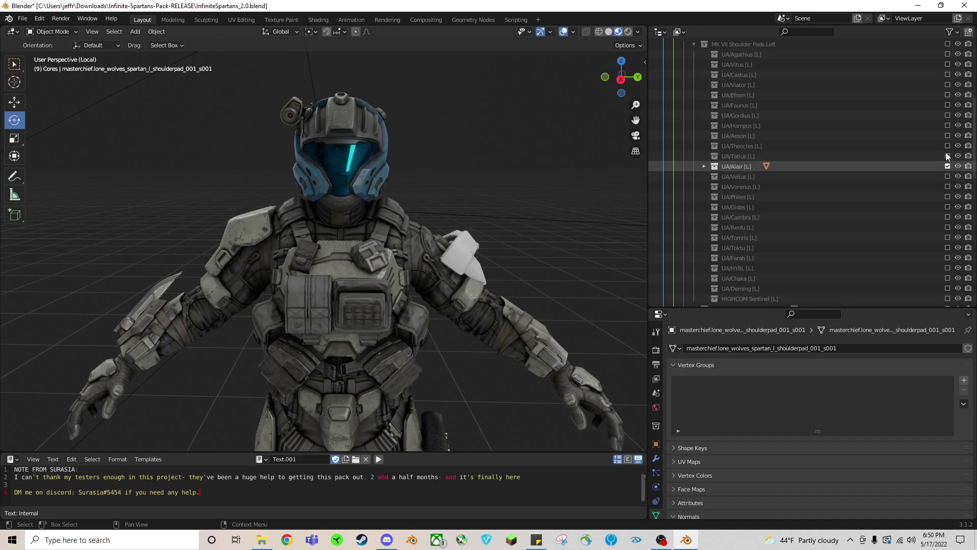
left_click(948, 155, "ctrl")
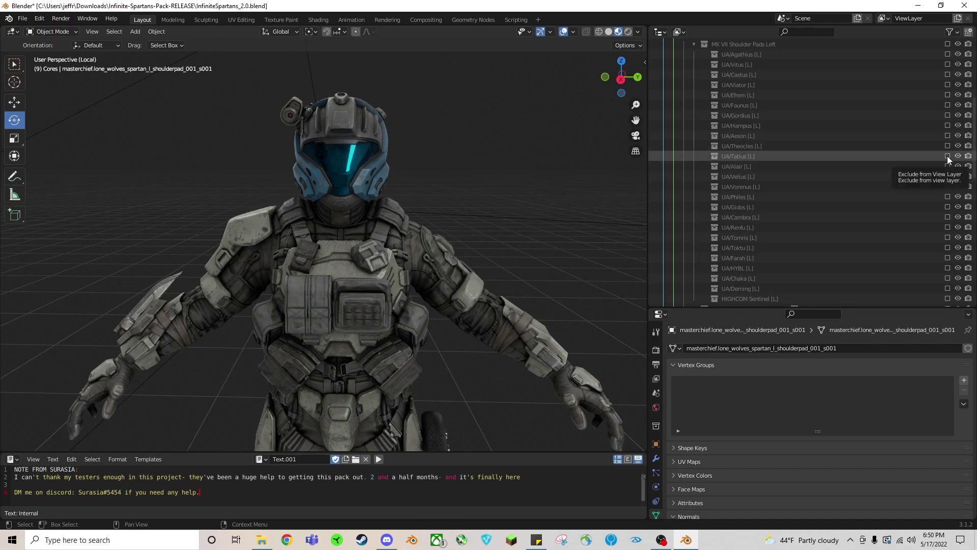
left_click(947, 146, "ctrl")
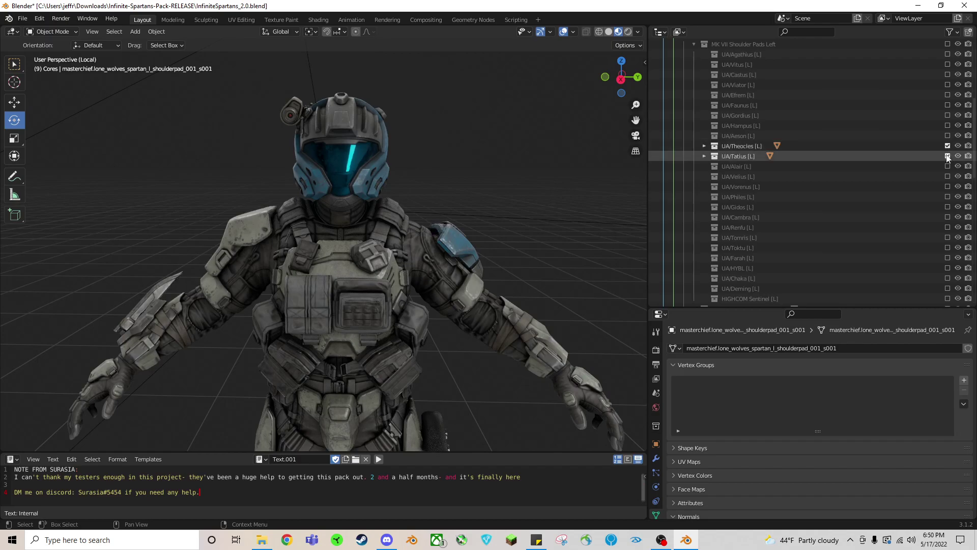
left_click(948, 146)
Step: Preview the UA/Hampus [L], UA/Gordius [L], UA/Faunus [L] and UA/Efrem [L] shoulder pads one by one, excluding each again
left_click(948, 125)
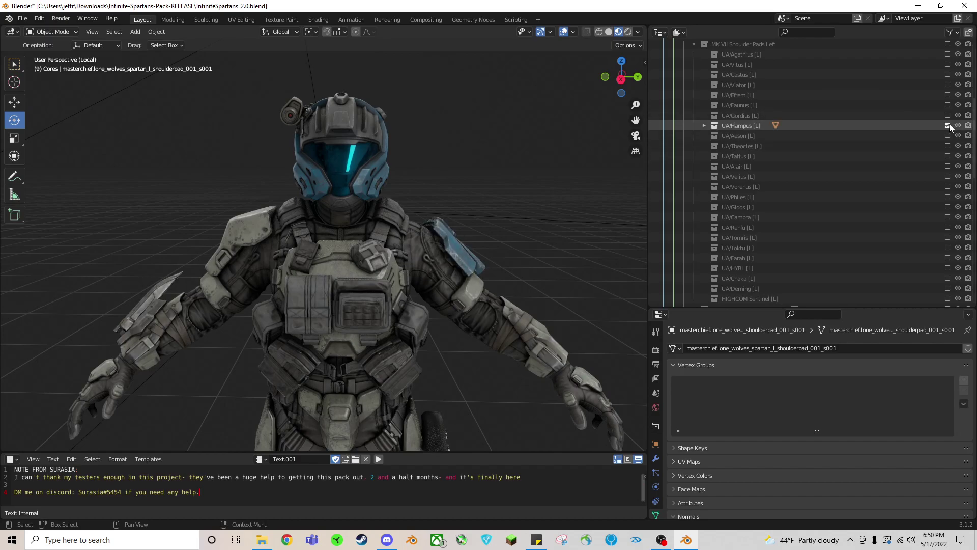
left_click(947, 126)
left_click(947, 115)
left_click(947, 114)
left_click(948, 104)
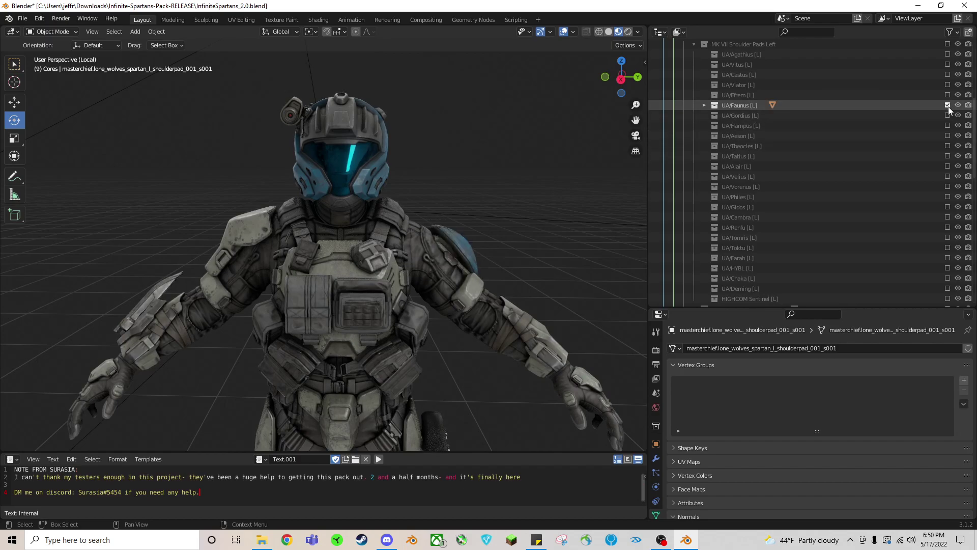
left_click(948, 105)
left_click(947, 94)
left_click(947, 95)
Step: Enable the UA/Viator [L] shoulder pad in MK VII Shoulder Pads Left and check it on the whole Spartan
left_click(947, 85)
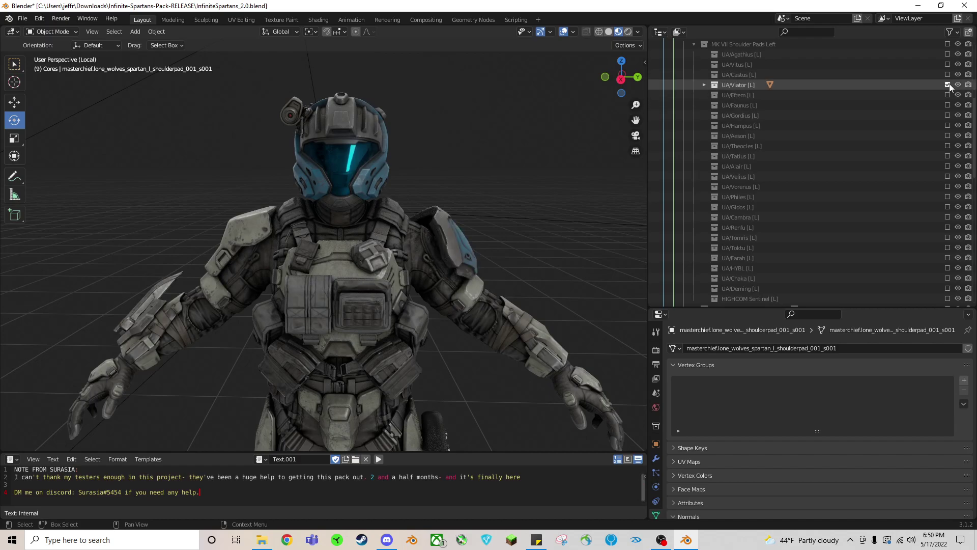
mouse_move(488, 232)
middle_mouse_down()
mouse_move(493, 241)
mouse_move(425, 240)
mouse_move(507, 236)
mouse_move(493, 242)
middle_mouse_up()
middle_click_drag(445, 284, 257, 304)
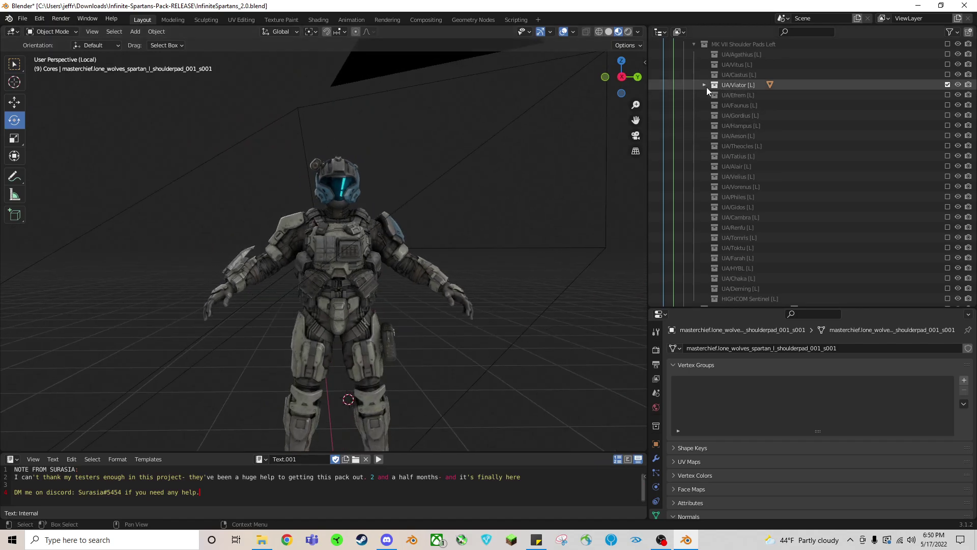
Step: Collapse the MK VII shoulder pad collections along with the Mark VII GEN III and Rakshasa cores in the outliner
middle_click_drag(704, 83, 701, 162)
left_click(693, 113)
left_click(684, 102)
middle_click_drag(694, 123, 702, 238)
left_click(674, 85)
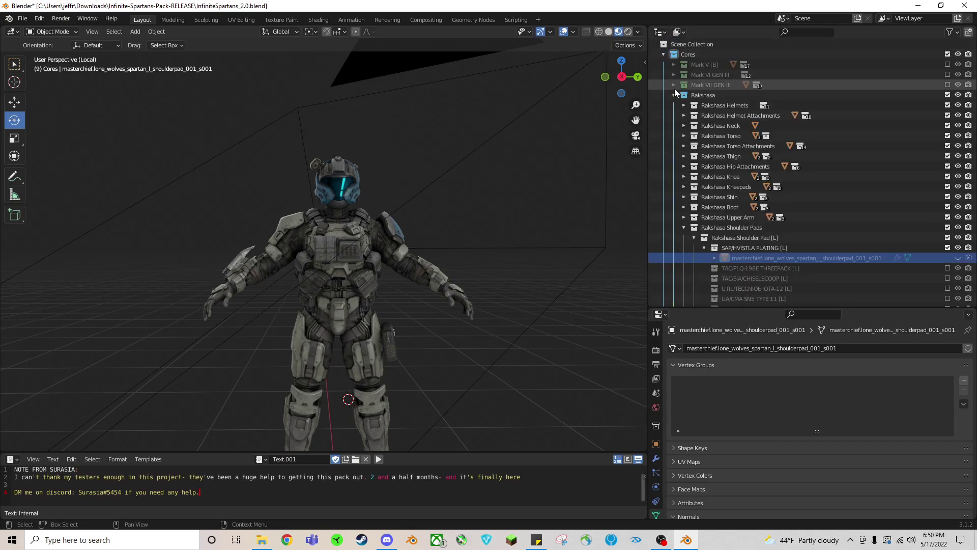
left_click(674, 95)
Step: Enable First Principle Blades in the Yoroi core's Yoroi Hip Attachment collection and view them on the Spartan's waist
left_click(674, 106)
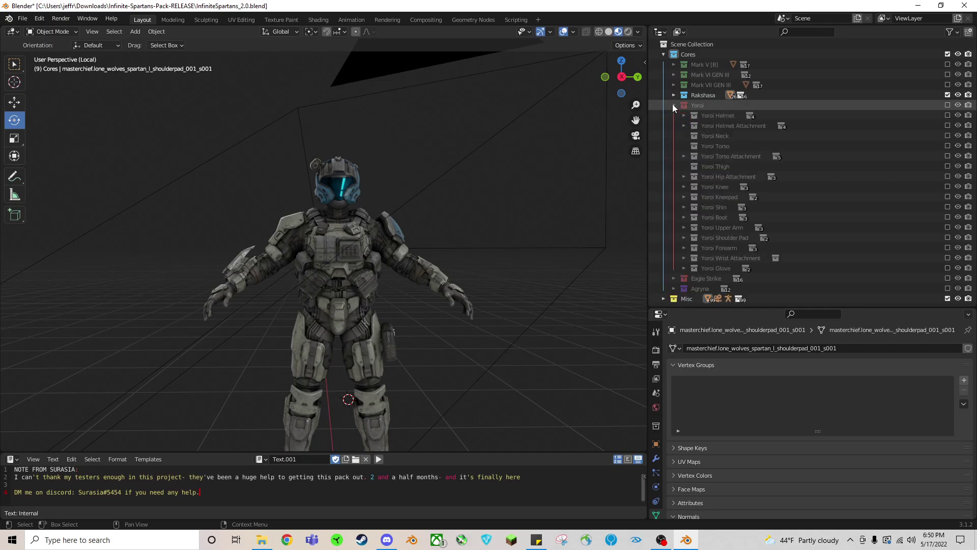
left_click(684, 176)
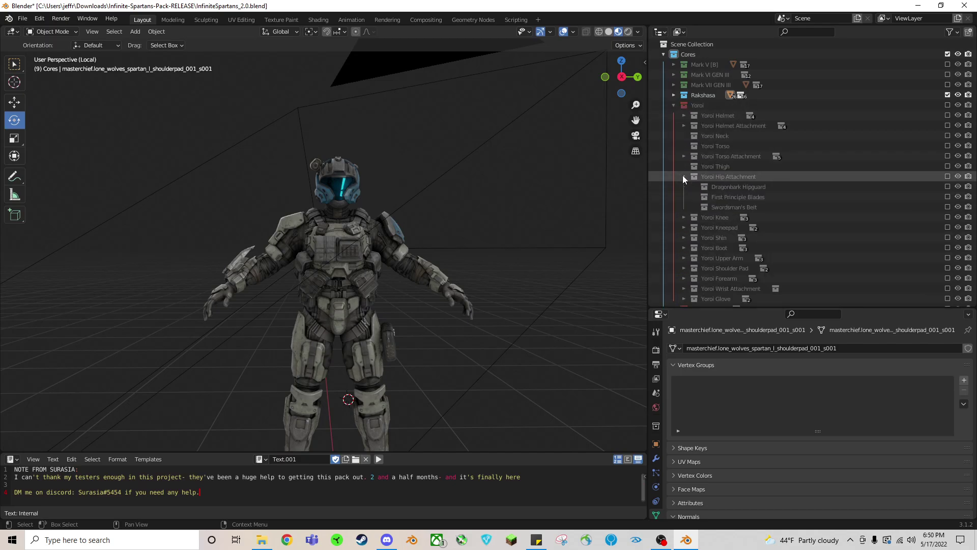
left_click(948, 197)
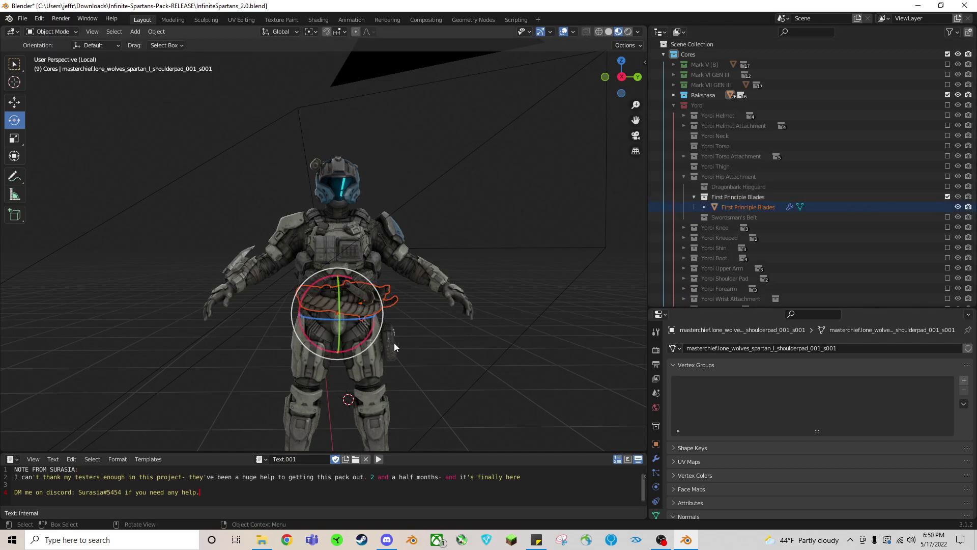
scroll(402, 351, "up", 2)
middle_click_drag(418, 361, 338, 304)
Step: Make the Spartan's helmet the active object, clear the selection and collapse the Yoroi core
left_click(432, 234)
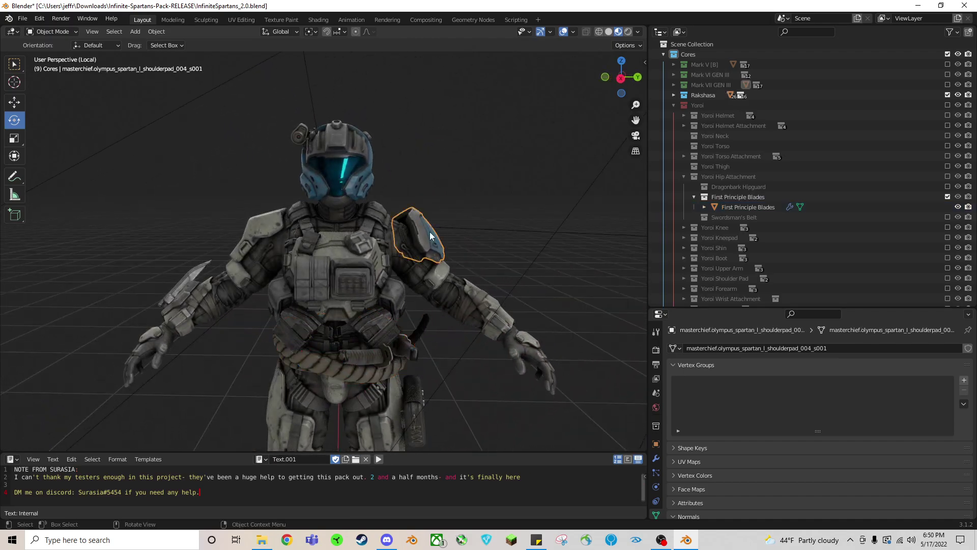
left_click(340, 169)
left_click(399, 156)
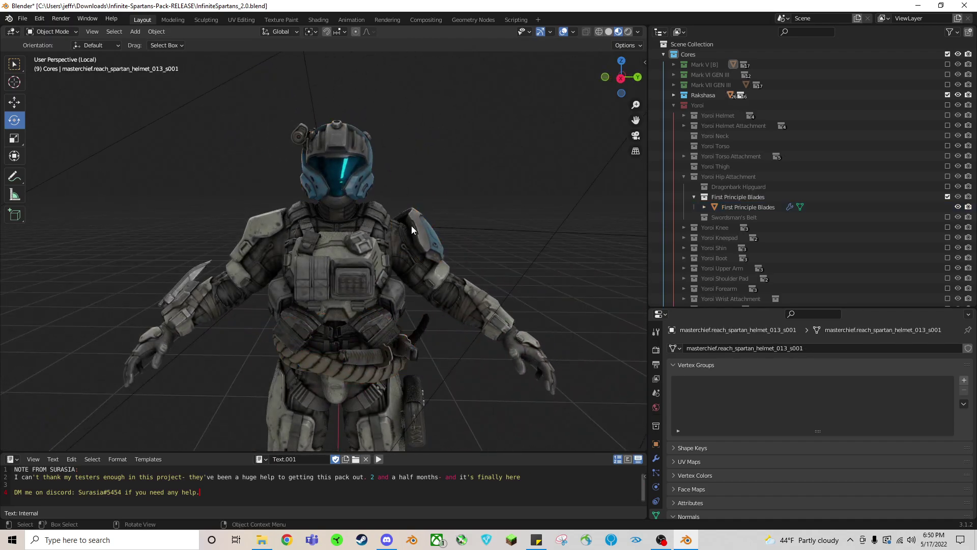
left_click(674, 105)
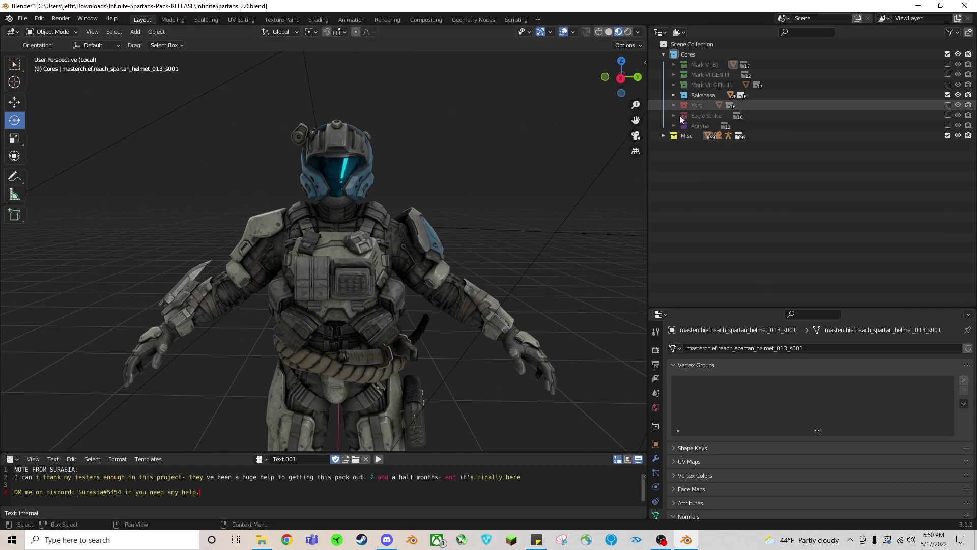
left_click_drag(636, 121, 511, 183)
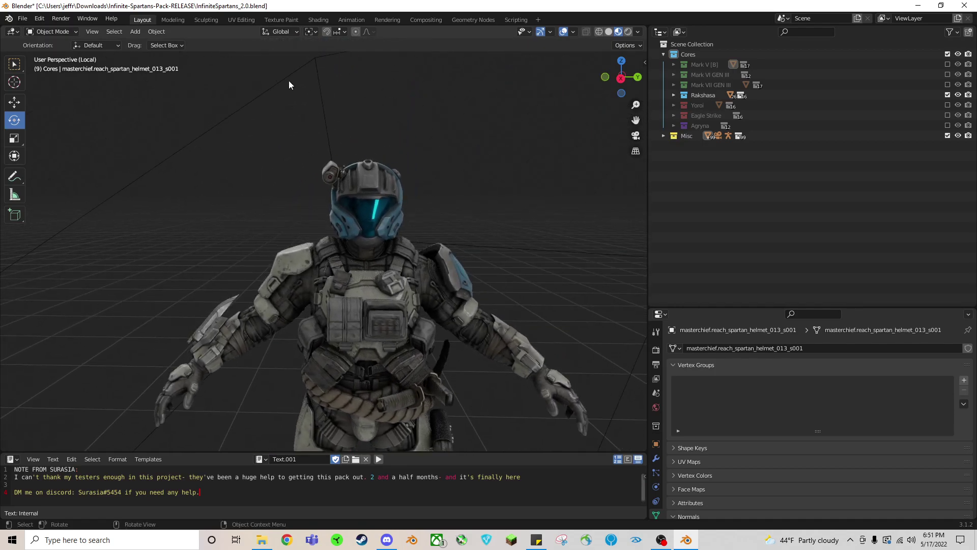
Step: Switch to the Shading workspace and select the Spartan's helmet from a close front view reached with walk navigation
left_click(315, 19)
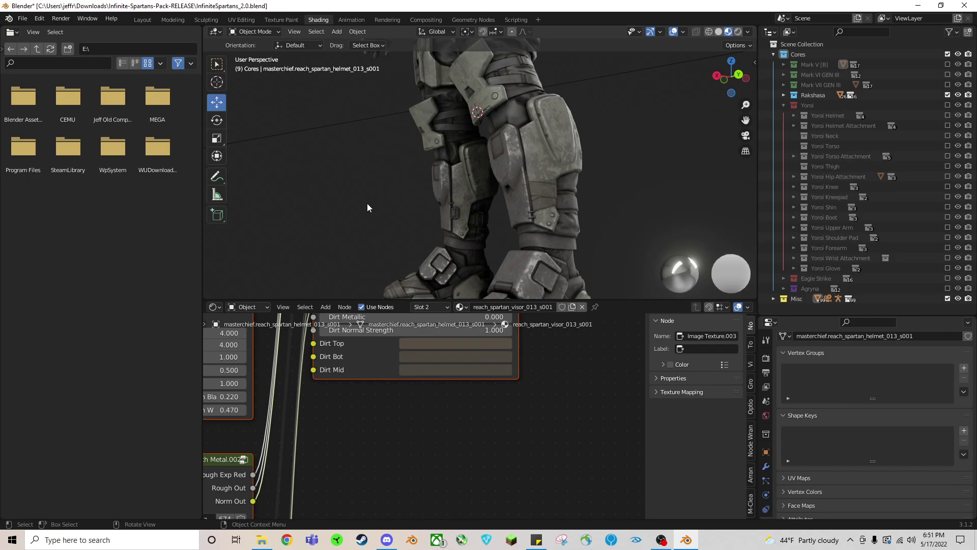
key("shift+grave")
key("e")
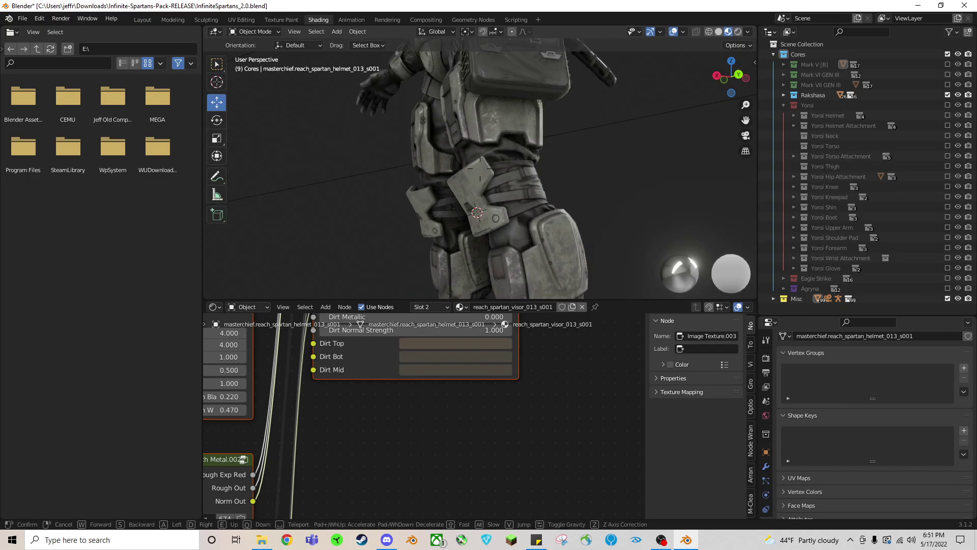
key("a")
key("e")
key("w")
key("s")
key("a")
left_click(478, 168)
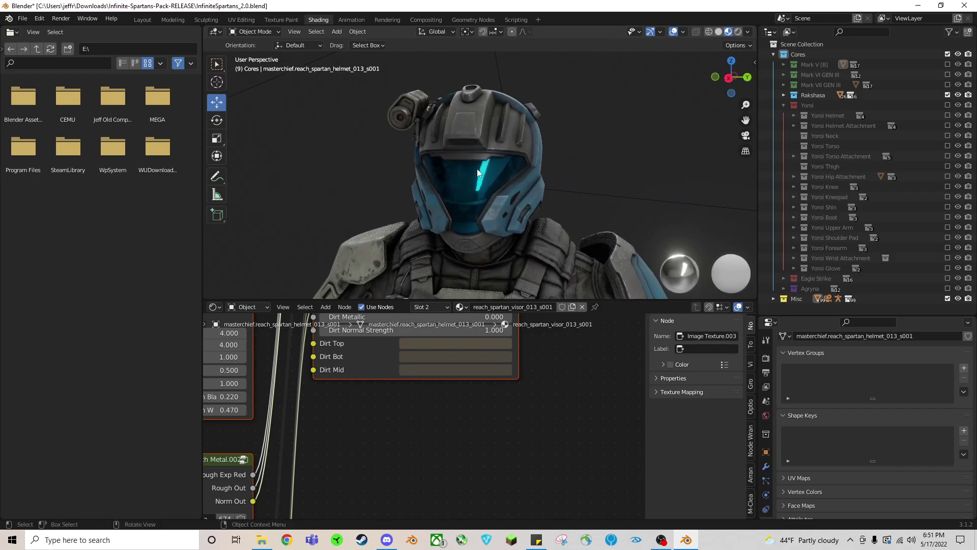
left_click(510, 158)
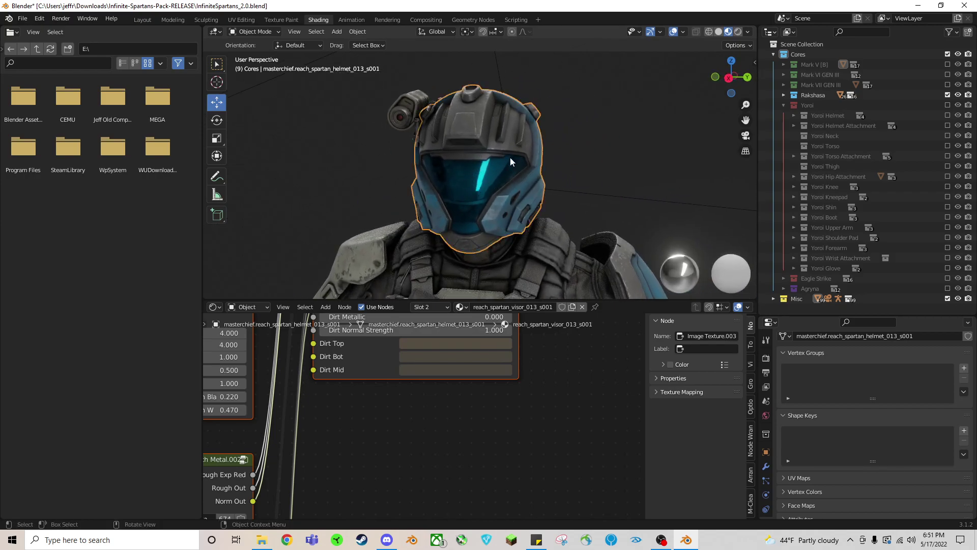
Step: Examine the shader node tree of the helmet's reach_spartan_visor_013_s001 material, from its zone colors to the full node layout
scroll(473, 396, "down", 2)
middle_click_drag(473, 395, 458, 374)
scroll(457, 371, "down", 2)
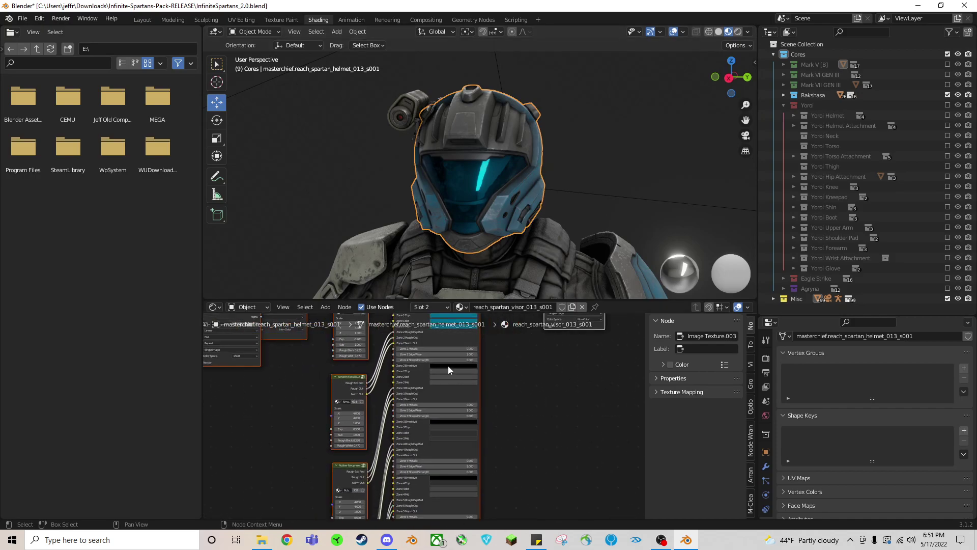
left_click_drag(641, 368, 644, 342)
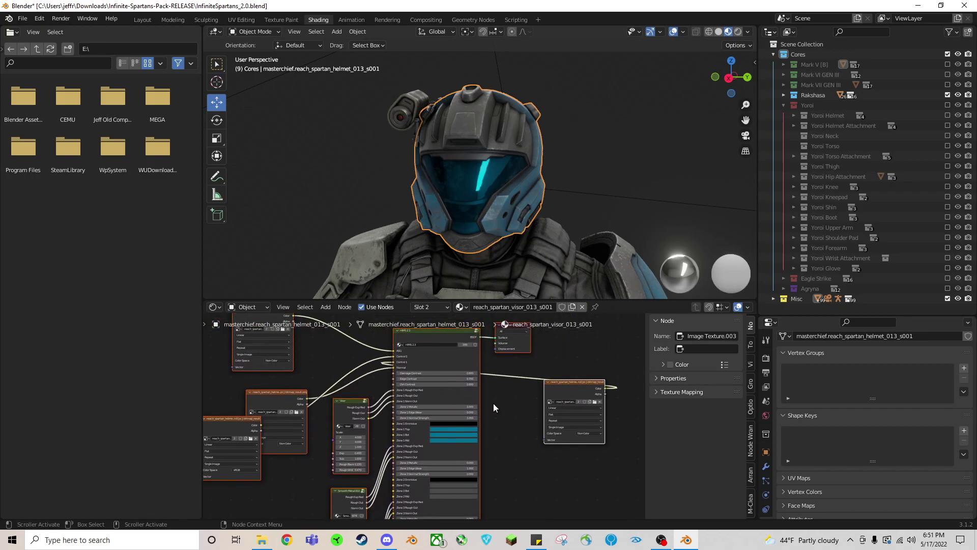
mouse_move(499, 425)
middle_mouse_down()
mouse_move(427, 354)
mouse_move(579, 439)
mouse_move(572, 469)
mouse_move(476, 415)
mouse_move(489, 417)
middle_mouse_up()
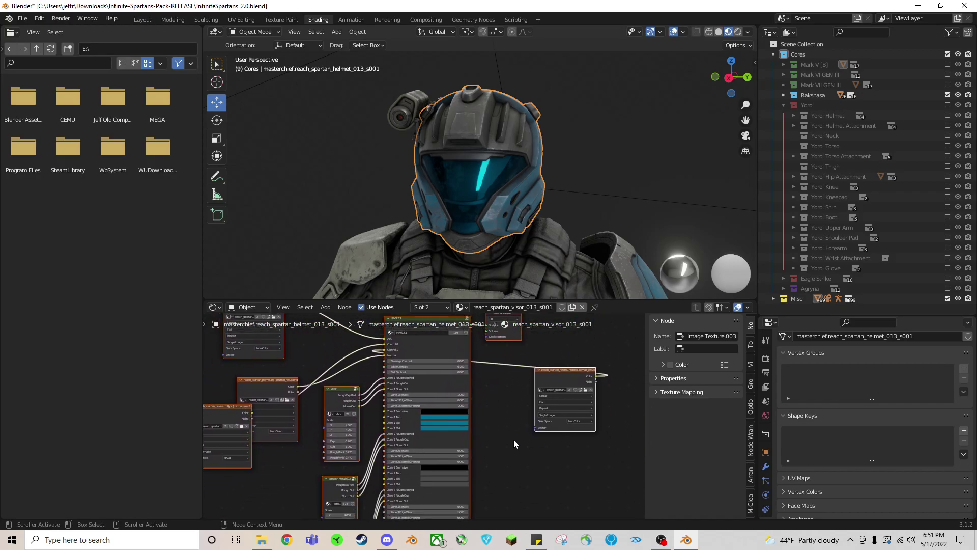
middle_click_drag(606, 412, 298, 321)
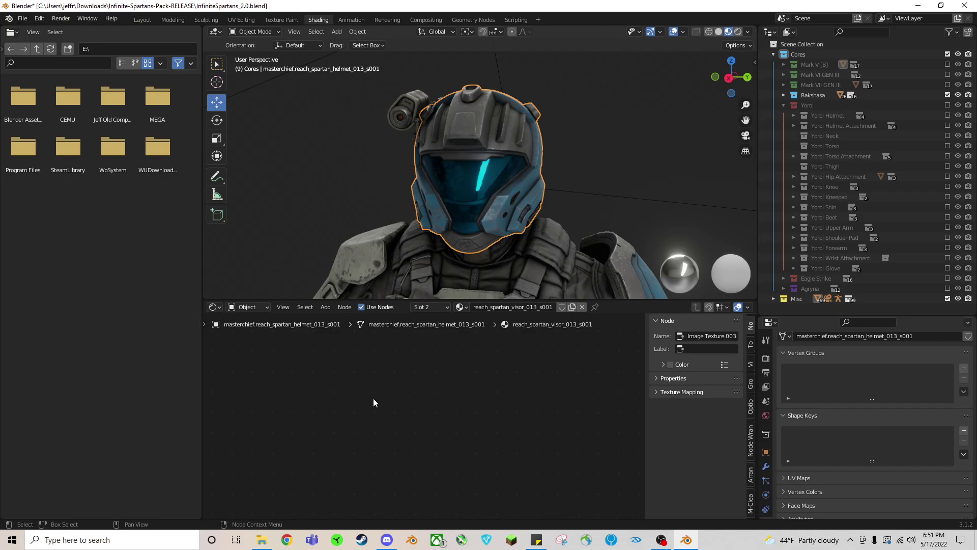
key("Home")
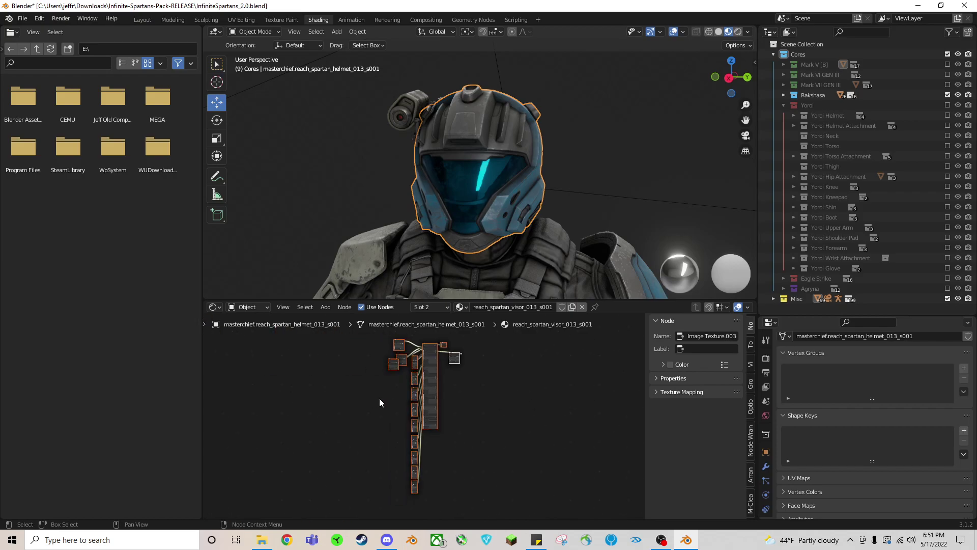
Step: Display the helmet's material list and surface properties beside the visor material's Zone 1 node settings
scroll(426, 384, "up", 7)
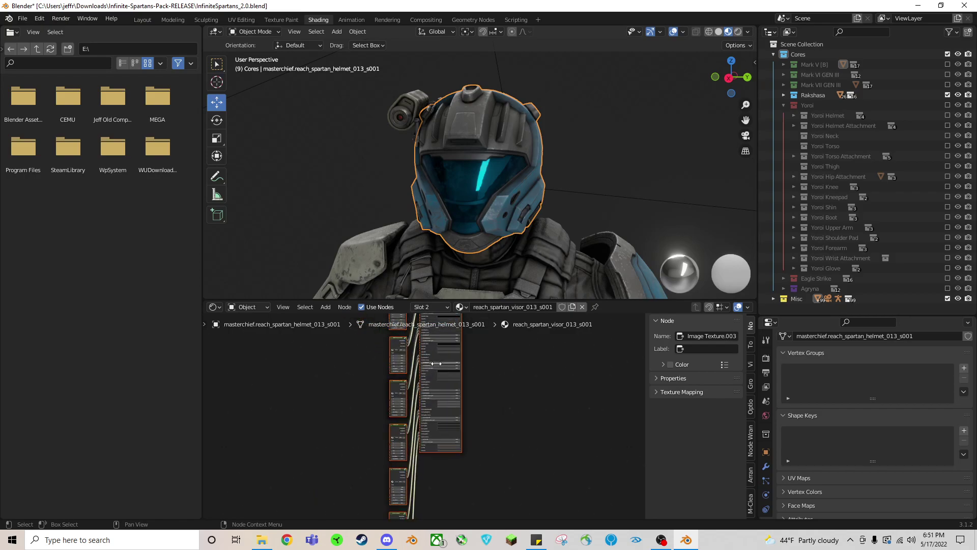
scroll(500, 347, "up", 4)
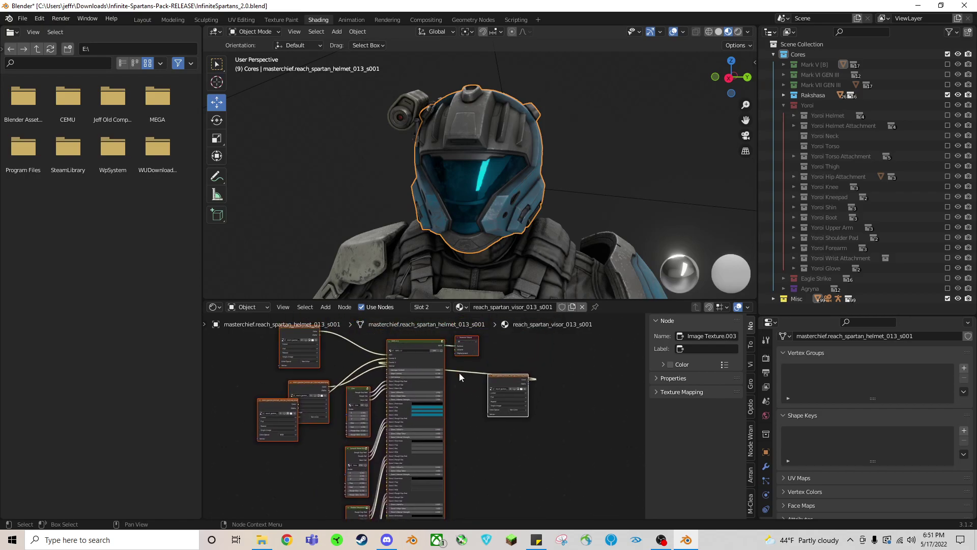
scroll(459, 372, "up", 2)
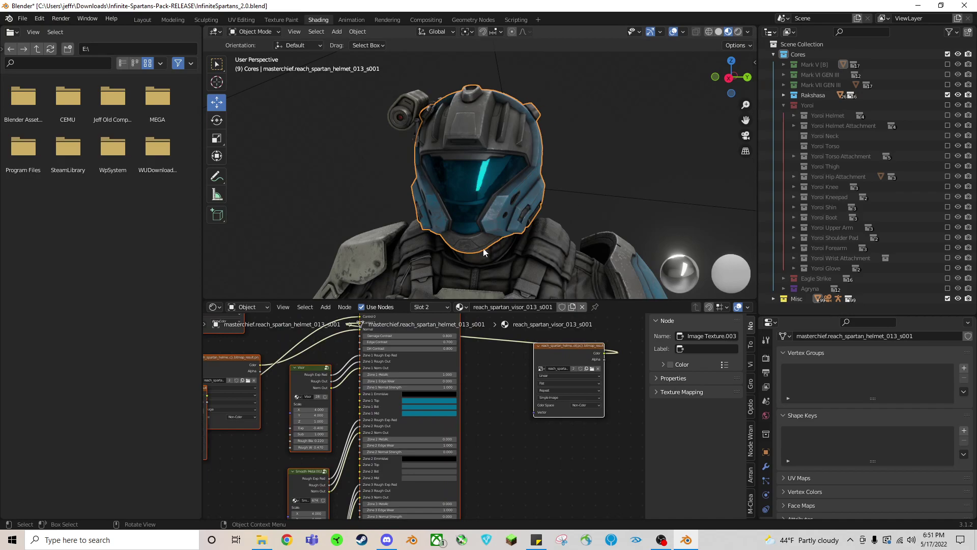
scroll(767, 478, "down", 4)
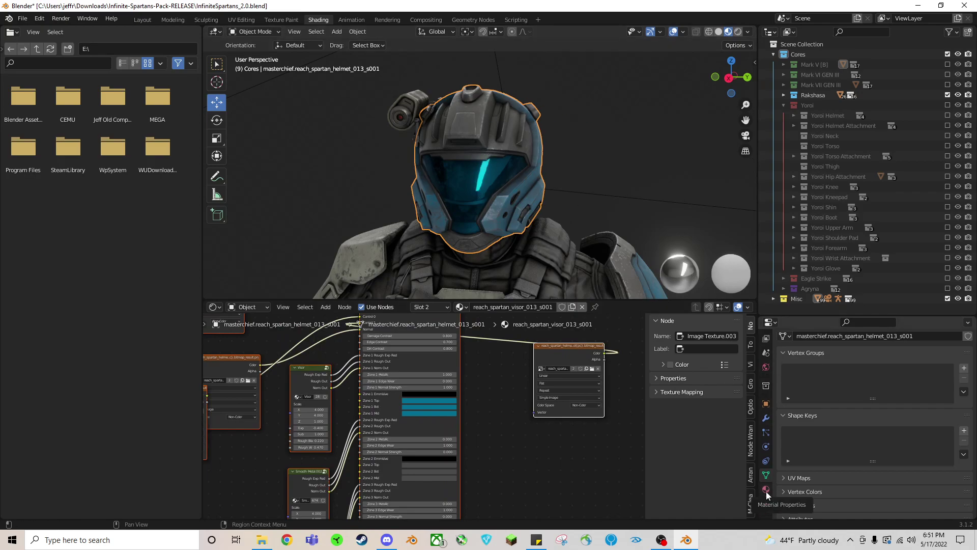
left_click(765, 490)
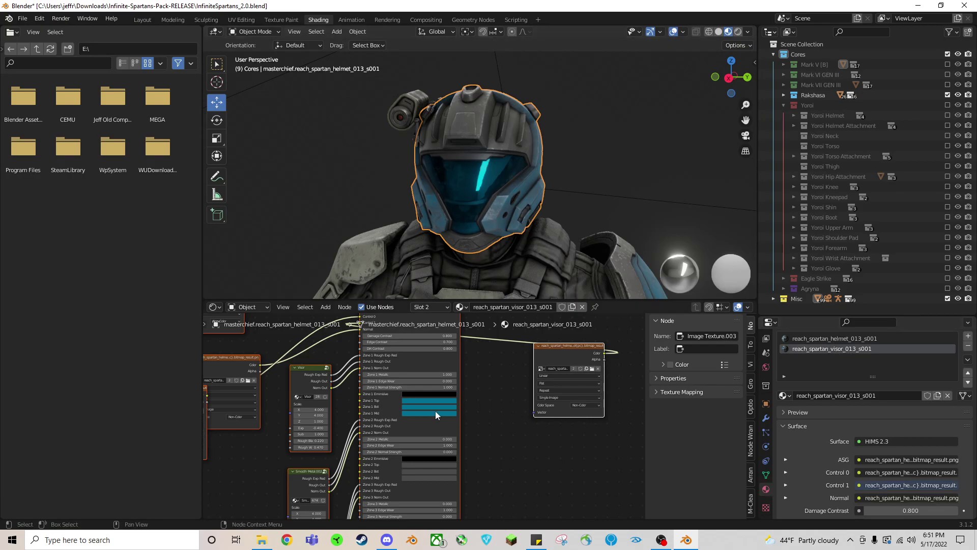
Step: Set the Zone 1 Mid color of reach_spartan_visor_013_s001 to near-white at full brightness
scroll(425, 411, "up", 5)
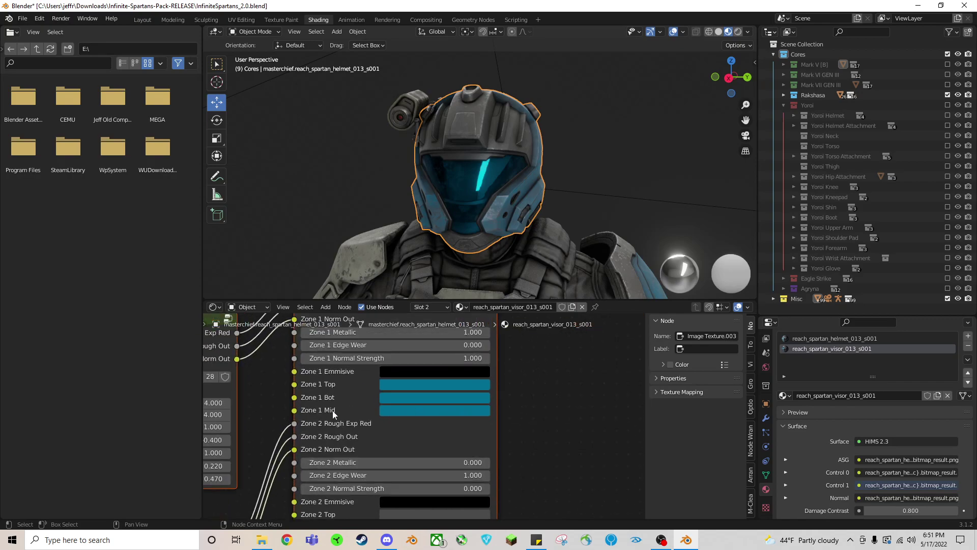
left_click(398, 414)
left_click_drag(432, 319, 424, 285)
left_click_drag(482, 271, 482, 240)
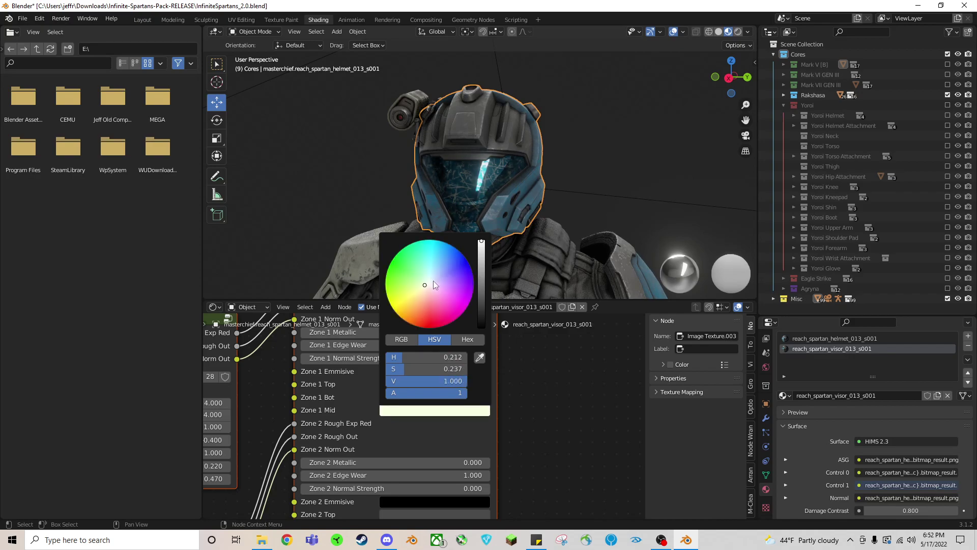
left_click_drag(426, 285, 429, 285)
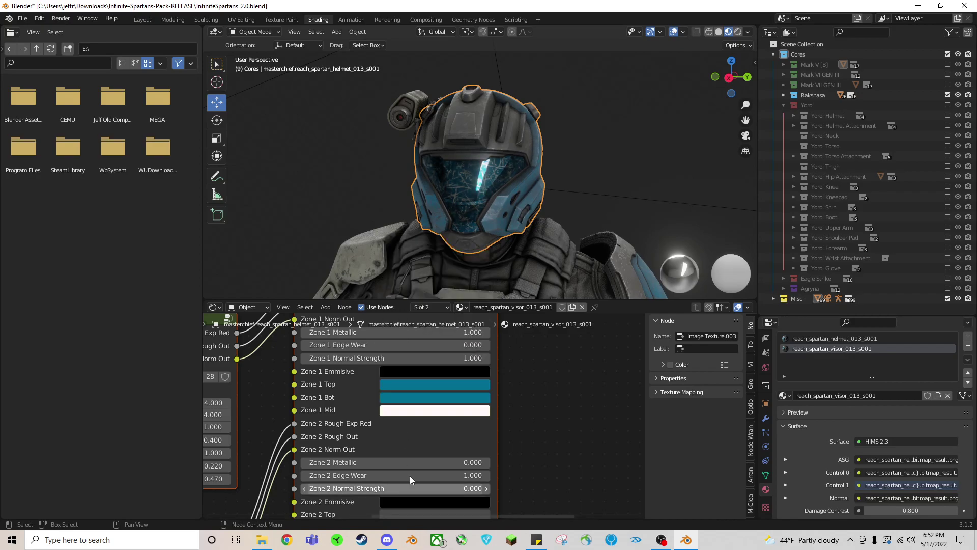
Step: Set the visor material's Zone 1 Top color to bright, fully saturated red
left_click(407, 383)
left_click_drag(429, 279, 401, 224)
left_click_drag(414, 331, 466, 330)
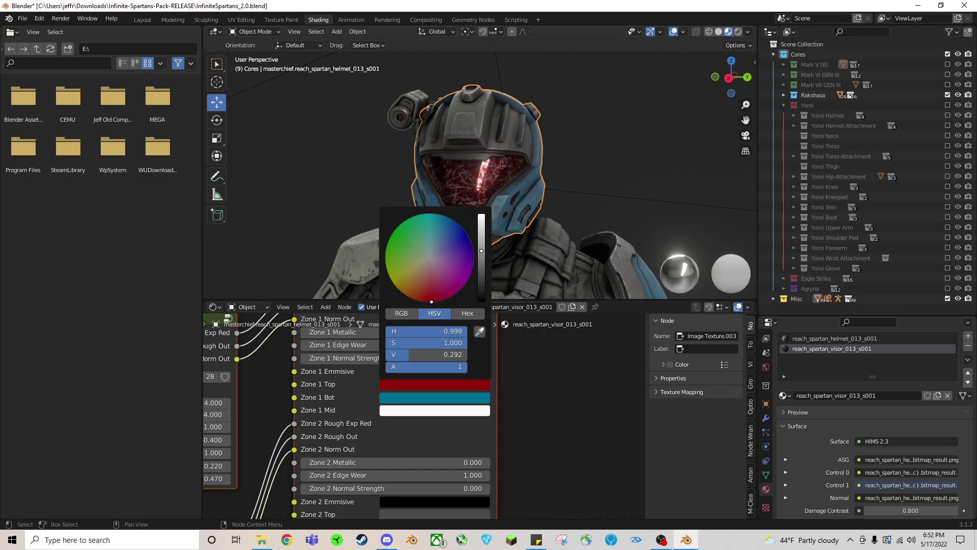
left_click_drag(480, 256, 481, 215)
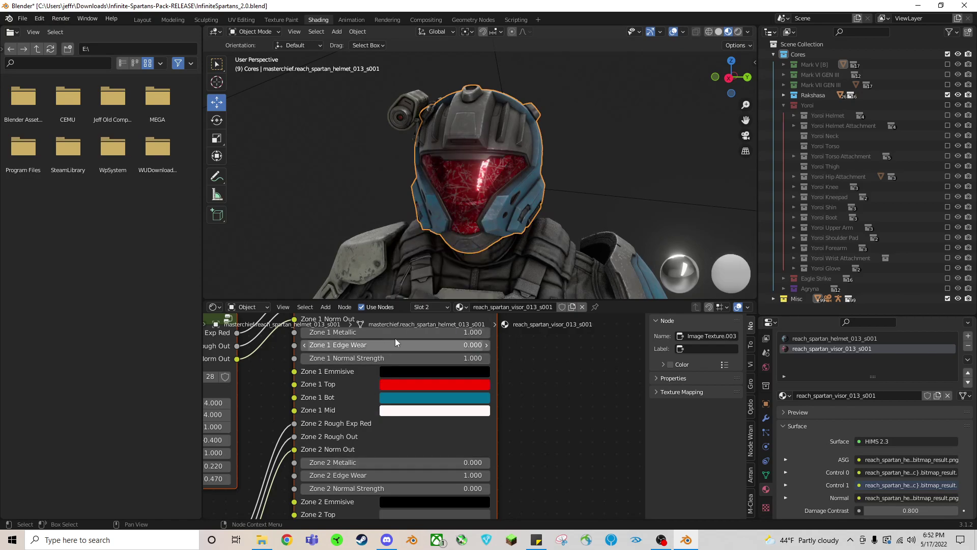
Step: Set the visor's Zone 1 Edge Wear to 1.000 and darken its Zone 1 Mid color to a gray with value 0.361
mouse_move(395, 332)
left_mouse_down()
mouse_move(305, 332)
mouse_move(395, 331)
left_mouse_up()
mouse_move(384, 336)
left_mouse_down()
mouse_move(239, 336)
mouse_move(331, 336)
mouse_move(248, 336)
left_mouse_up()
mouse_move(311, 336)
left_mouse_down()
mouse_move(397, 336)
mouse_move(397, 345)
left_mouse_up()
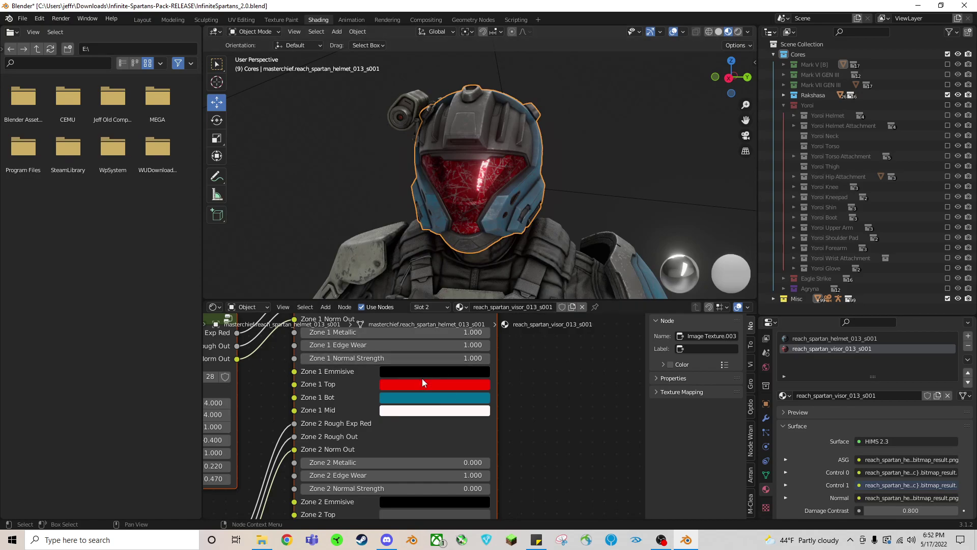
left_click(420, 412)
mouse_move(484, 283)
left_mouse_down()
mouse_move(482, 301)
mouse_move(481, 271)
left_mouse_up()
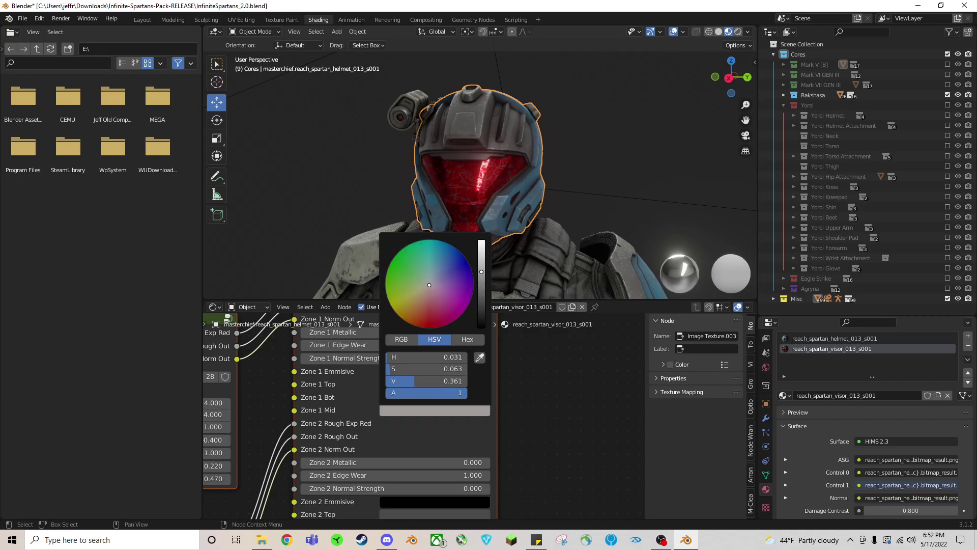
Step: Set the Zone 1 Mid color of the reach_spartan_helmet_013_s001 material to pure white
left_click(845, 338)
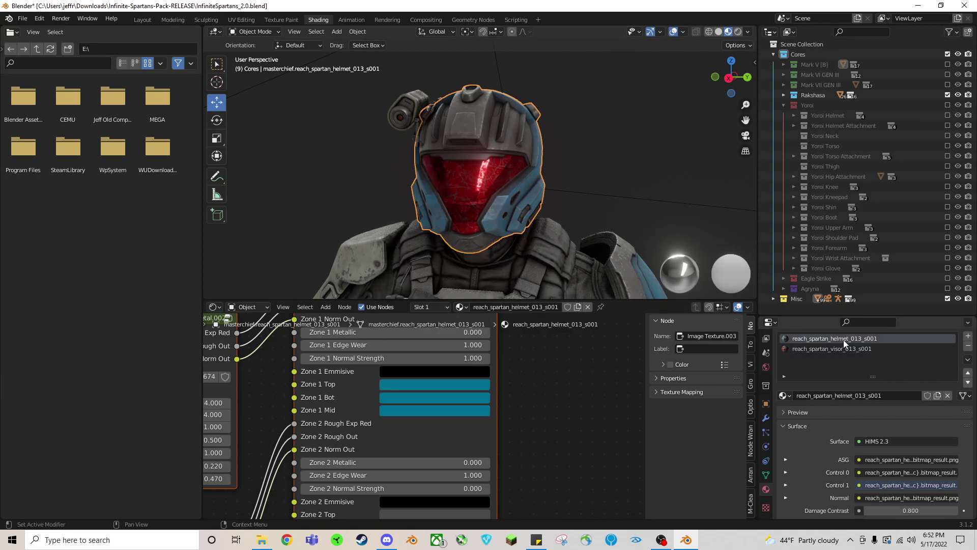
left_click(432, 409)
left_click(434, 411)
left_click_drag(440, 241, 481, 240)
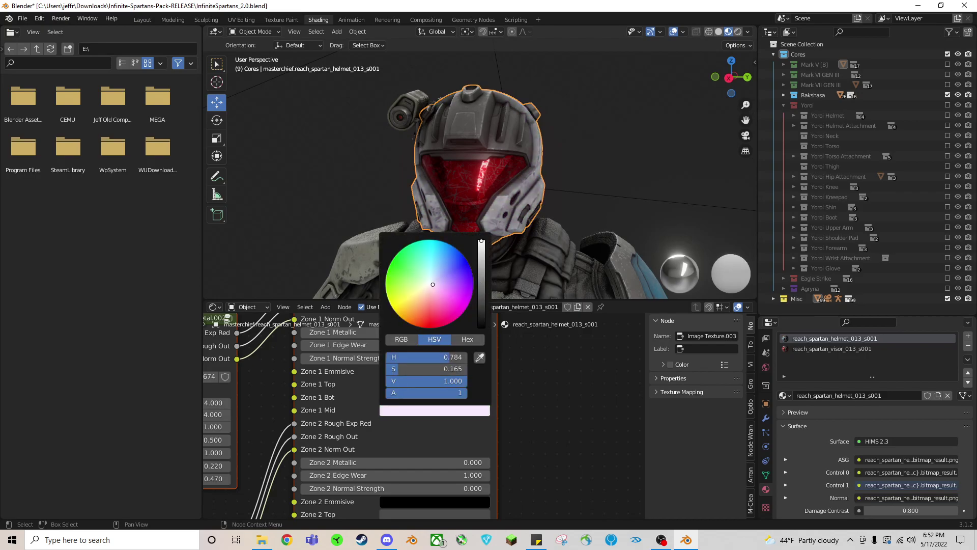
left_click_drag(432, 369, 385, 369)
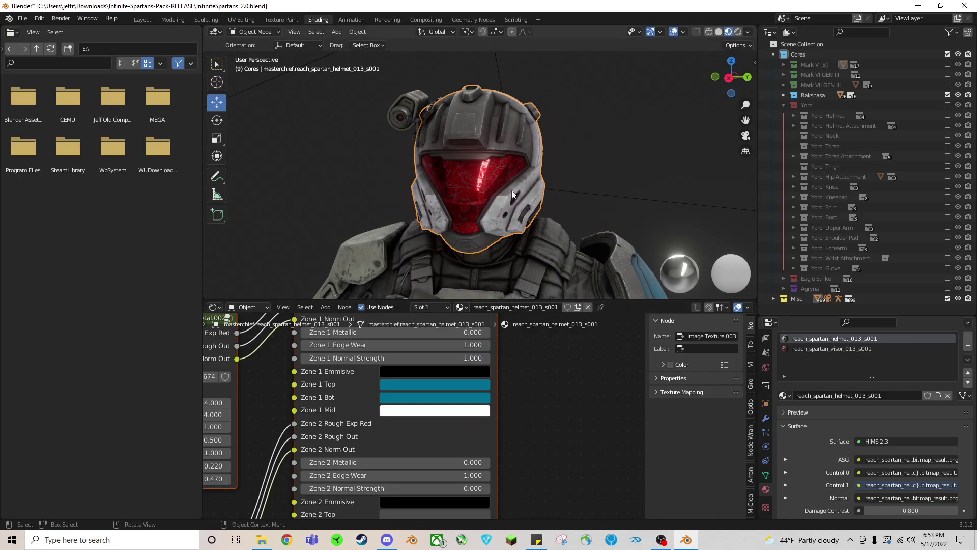
Step: Try dark red on the helmet material's Zone 1 Top and Zone 1 Bot colors, undoing each test
scroll(457, 396, "down", 2)
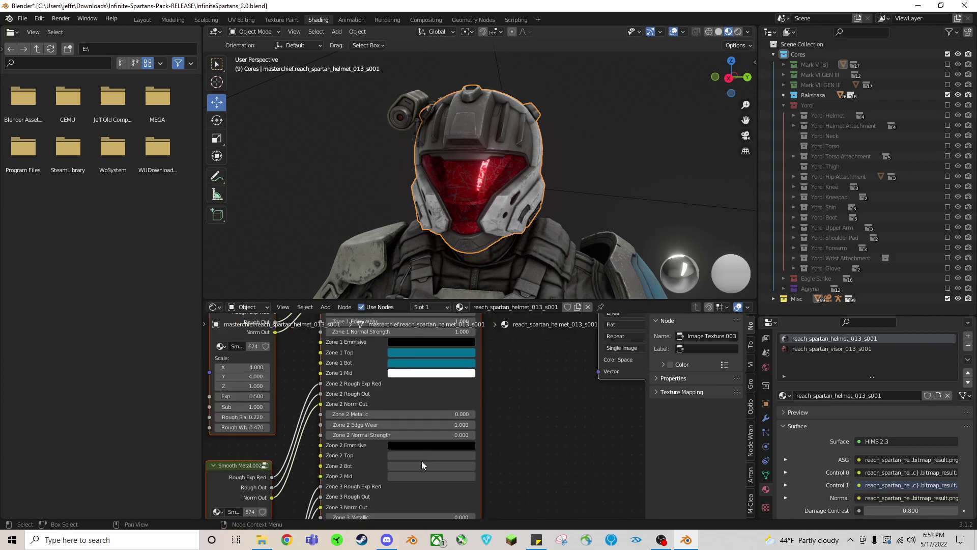
middle_click_drag(362, 468, 373, 384)
scroll(426, 386, "up", 5)
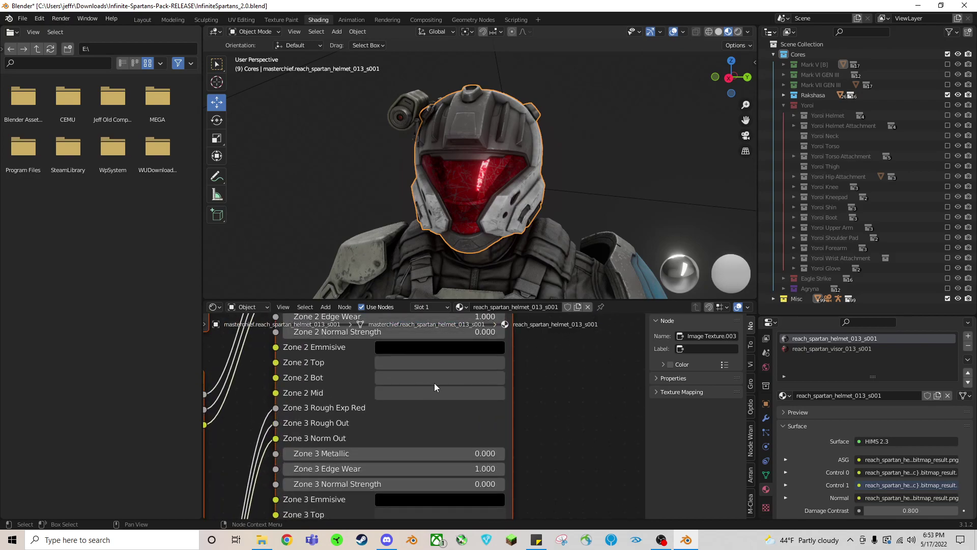
scroll(436, 374, "up", 8, "shift")
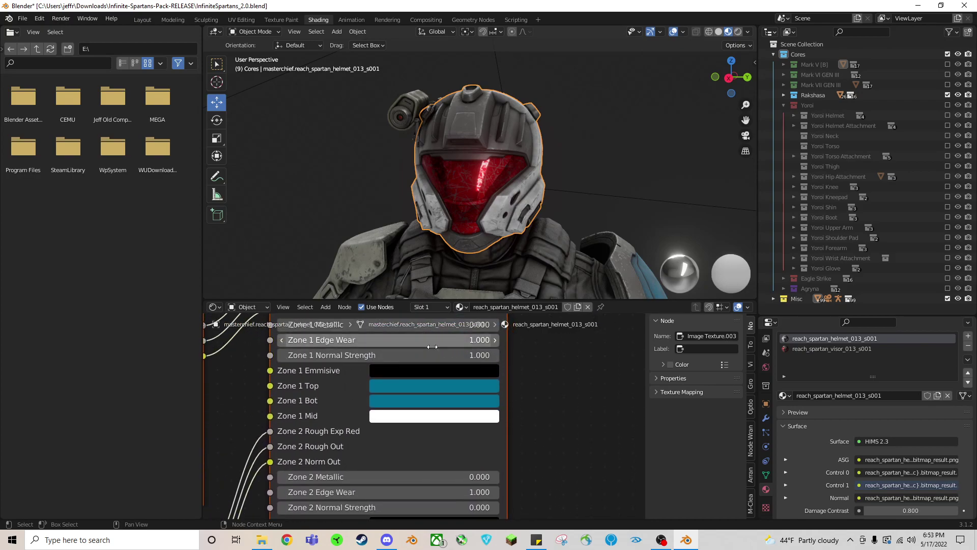
left_click(410, 387)
mouse_move(432, 286)
left_mouse_down()
mouse_move(406, 283)
mouse_move(430, 289)
left_mouse_up()
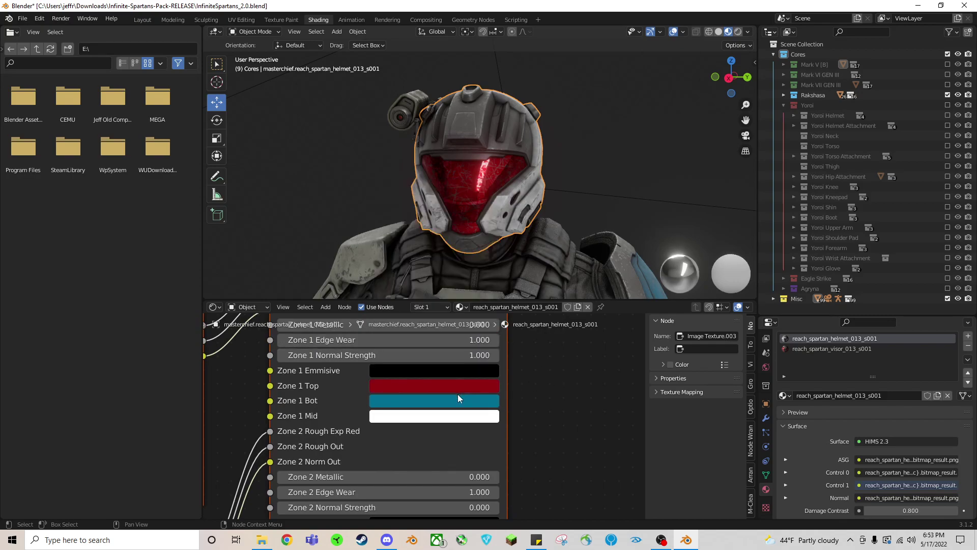
key("ctrl+z")
left_click(447, 403)
mouse_move(432, 300)
left_mouse_down()
mouse_move(382, 277)
mouse_move(430, 304)
left_mouse_up()
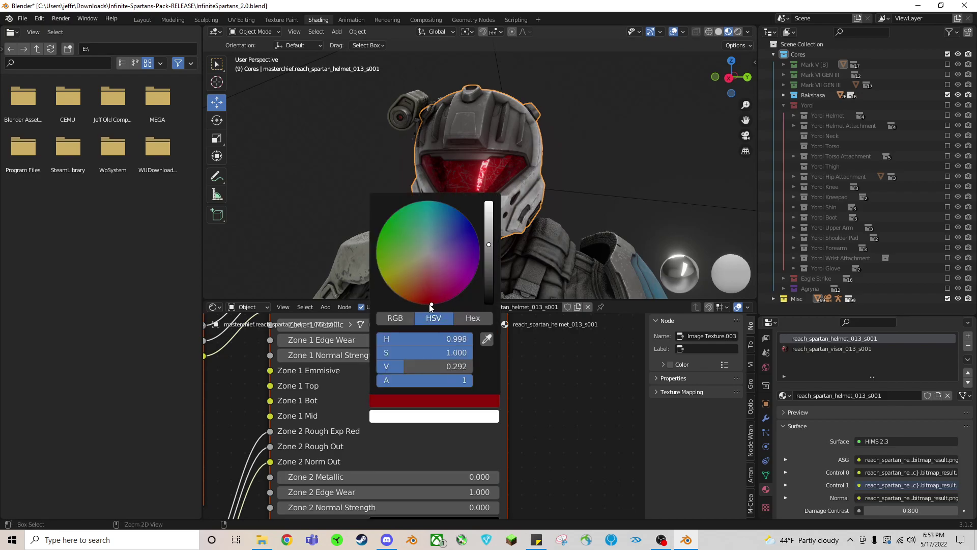
key("ctrl+z")
Step: Set the helmet material's Zone 2 Mid color to white, with full value and zero saturation
middle_click_drag(413, 463, 411, 329)
middle_click_drag(417, 425, 410, 401)
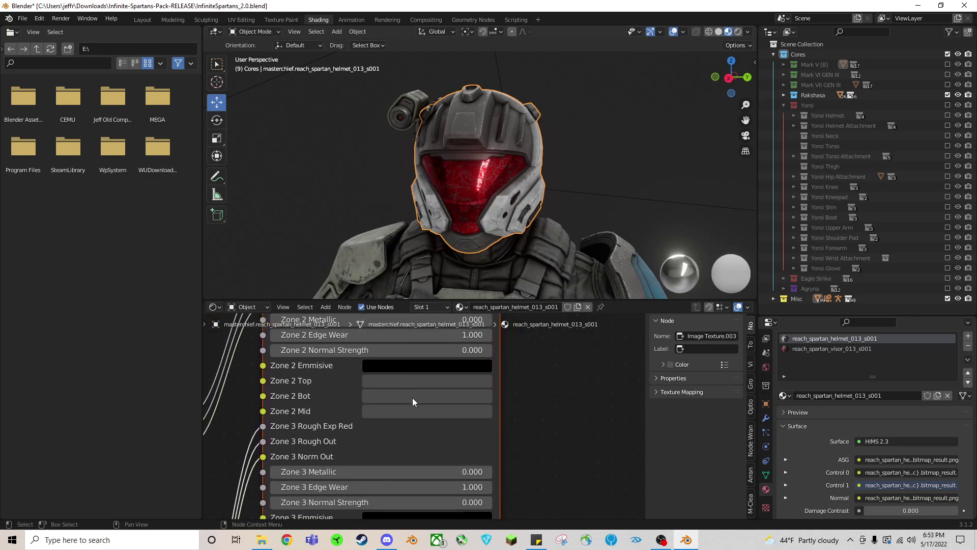
left_click(412, 380)
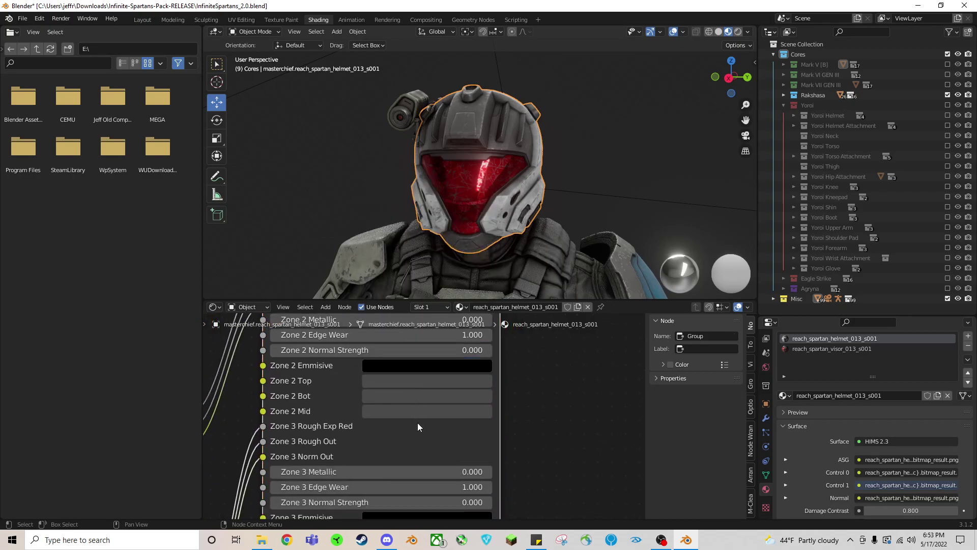
left_click(368, 412)
left_click_drag(426, 305, 426, 309)
left_click(426, 411)
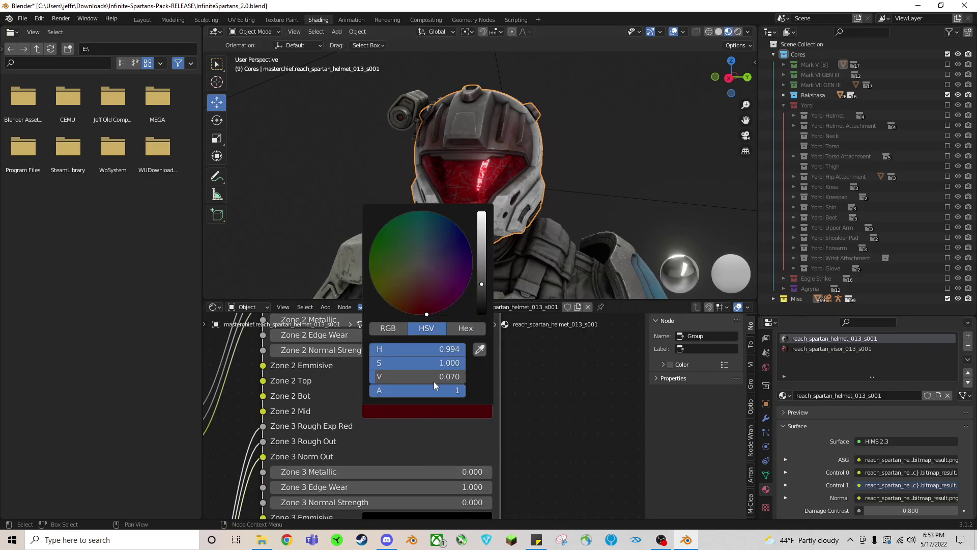
left_click_drag(484, 275, 482, 211)
left_click_drag(440, 282, 379, 280)
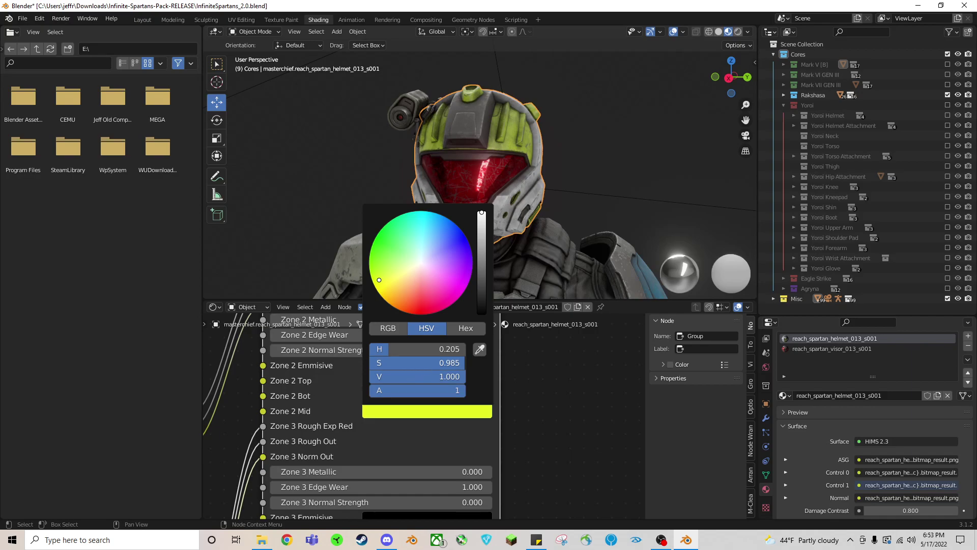
left_click_drag(411, 364, 366, 365)
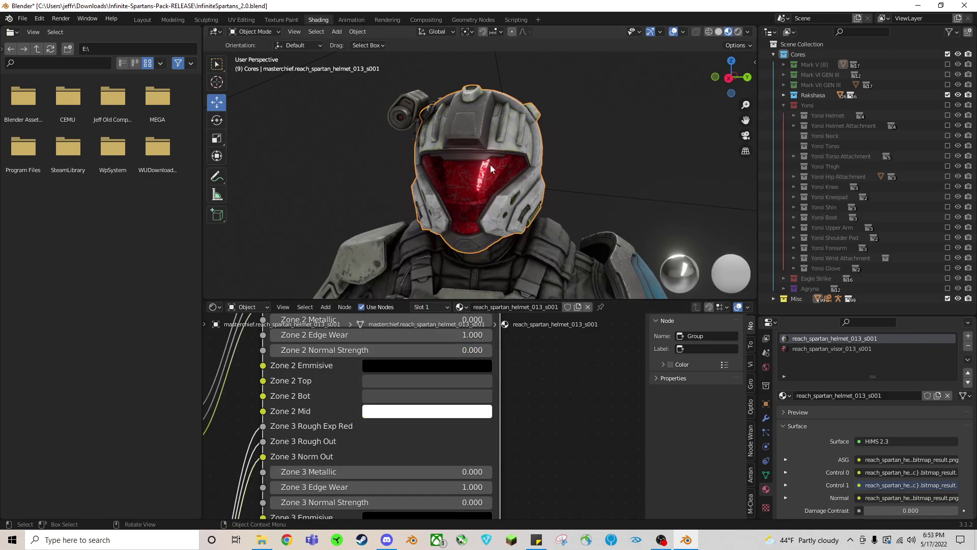
Step: Set the helmet material's Zone 3 Mid color to bright red and its Zone 3 Metallic to 1.000
scroll(402, 439, "down", 1)
middle_click_drag(402, 434, 401, 327)
left_click(389, 447)
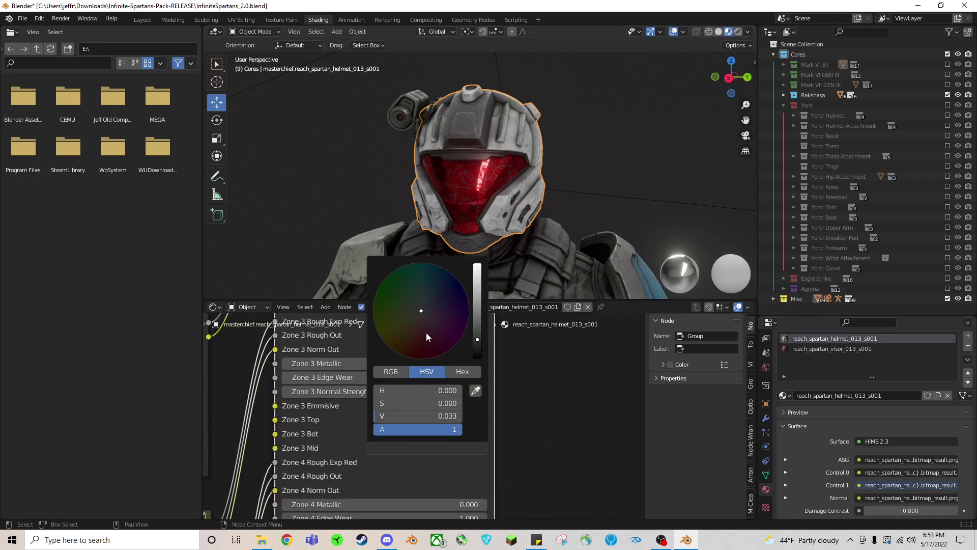
left_click_drag(416, 275, 421, 359)
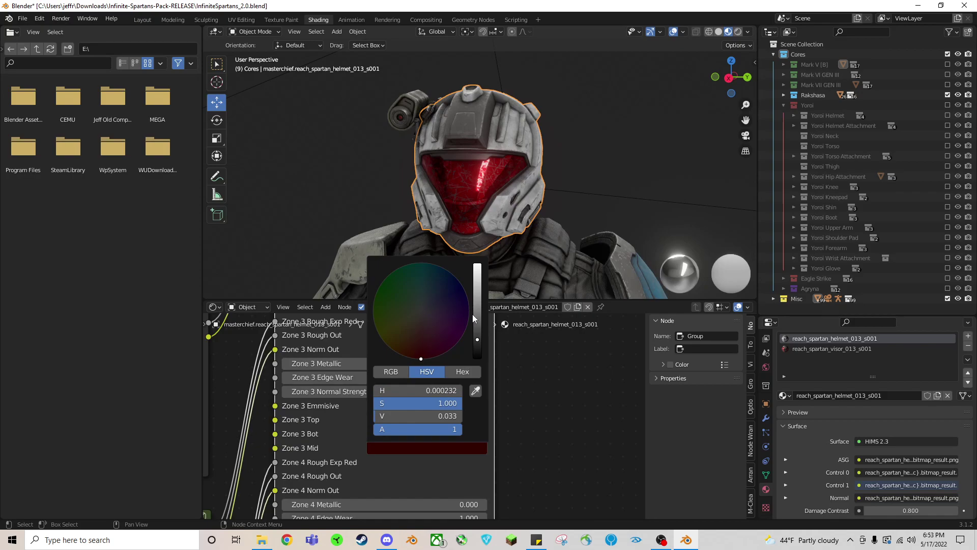
left_click_drag(476, 315, 477, 264)
mouse_move(422, 347)
left_mouse_down()
mouse_move(421, 264)
mouse_move(436, 266)
mouse_move(423, 358)
left_mouse_up()
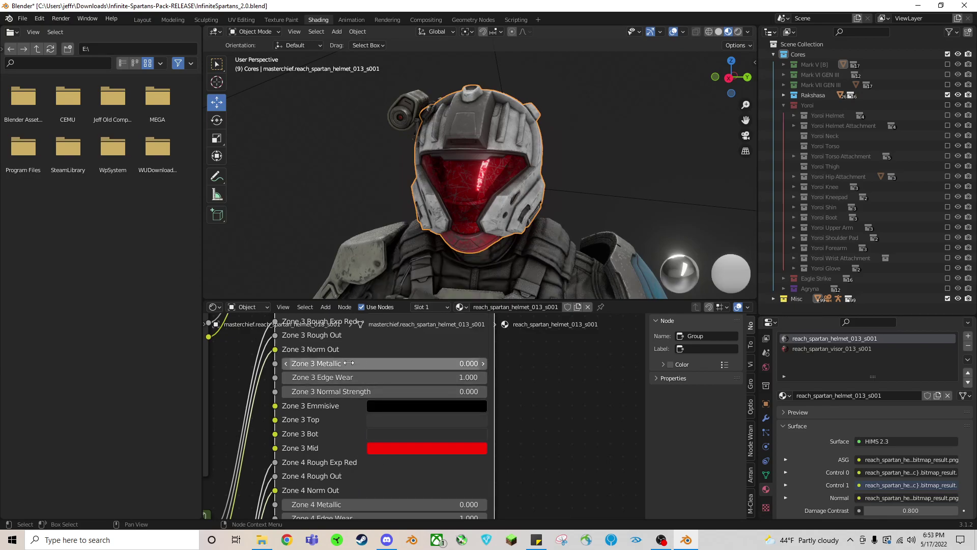
left_click_drag(334, 363, 366, 363)
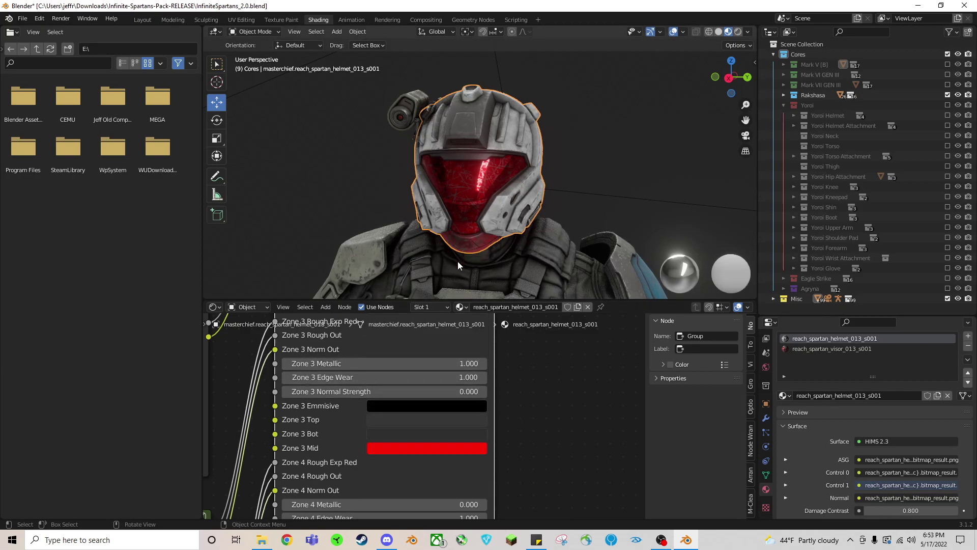
Step: Set the helmet material's Zone 4 Mid color to bright red and its Zone 4 Metallic to 1.000
middle_click_drag(373, 462, 367, 343)
left_click(408, 469)
left_click_drag(471, 355, 470, 285)
left_click_drag(414, 332, 414, 380)
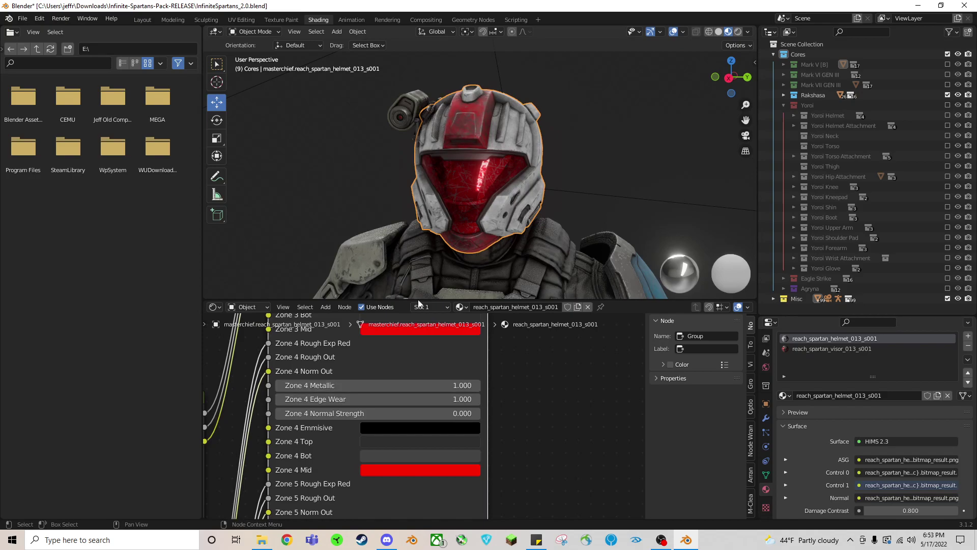
Step: Select the Spartan's torso armor from a front view of the chest reached with walk navigation
left_click_drag(728, 75, 738, 71)
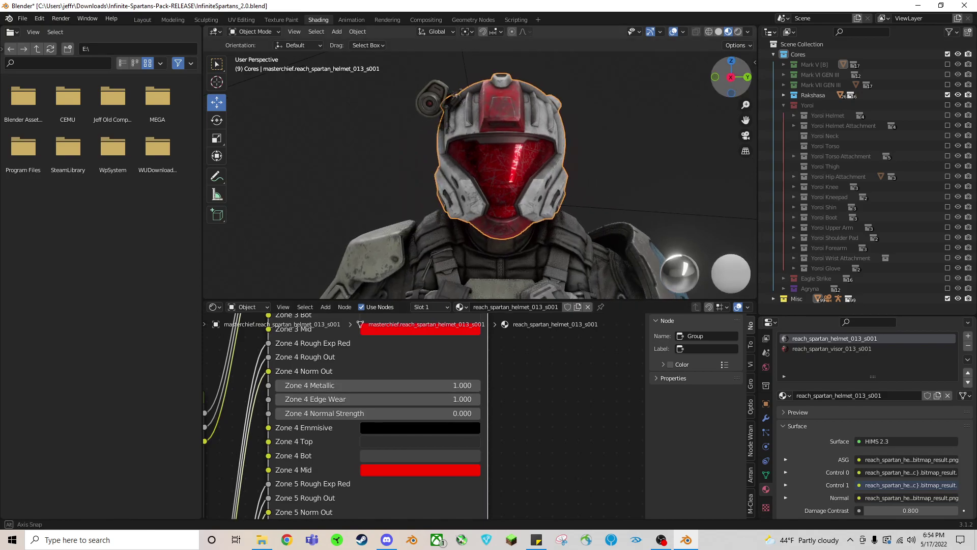
mouse_move(607, 206)
middle_mouse_down()
mouse_move(606, 135)
mouse_move(599, 200)
middle_mouse_up()
key("shift+grave")
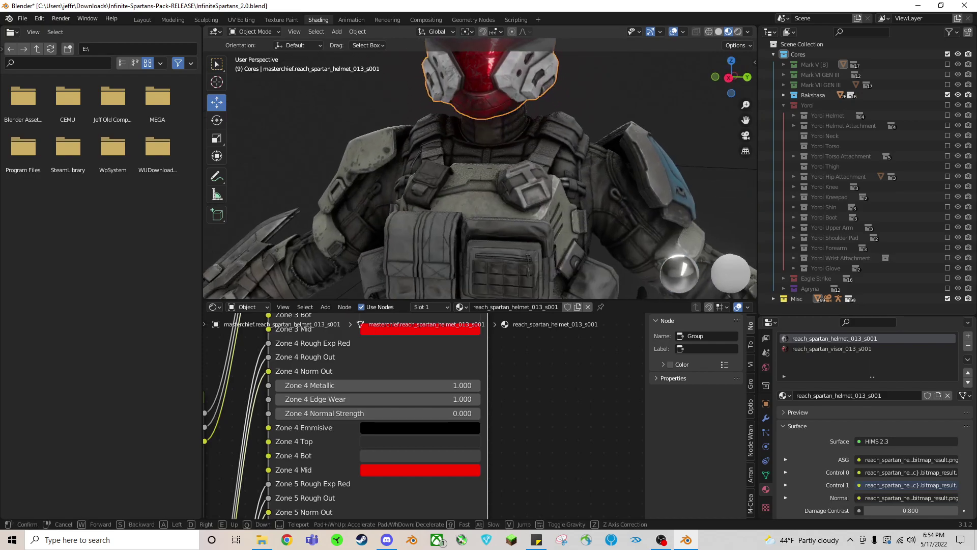
left_click(484, 133)
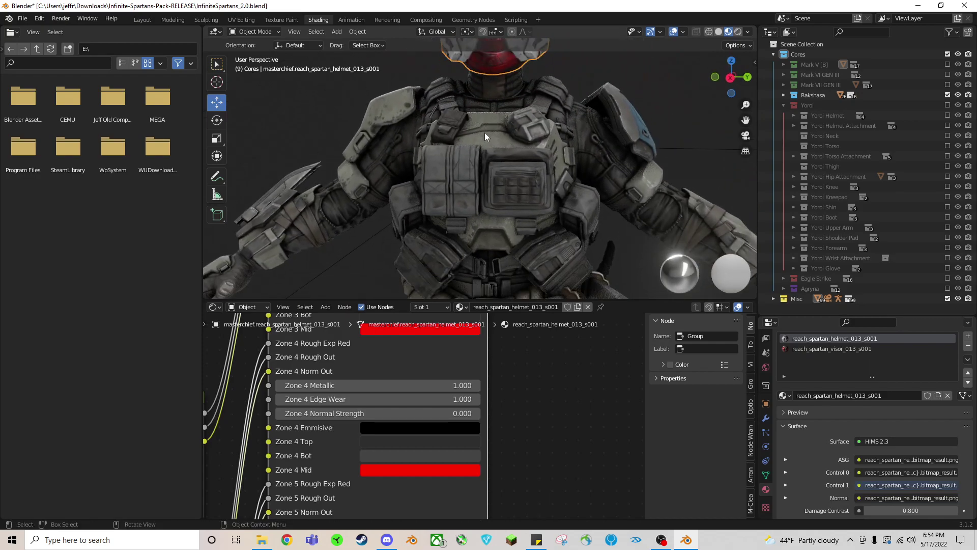
left_click(542, 225)
Step: Set the torso material's Zone 1 Mid color to bright red with full saturation and full value
scroll(375, 391, "down", 10)
middle_click_drag(414, 369, 423, 326)
scroll(436, 431, "up", 8)
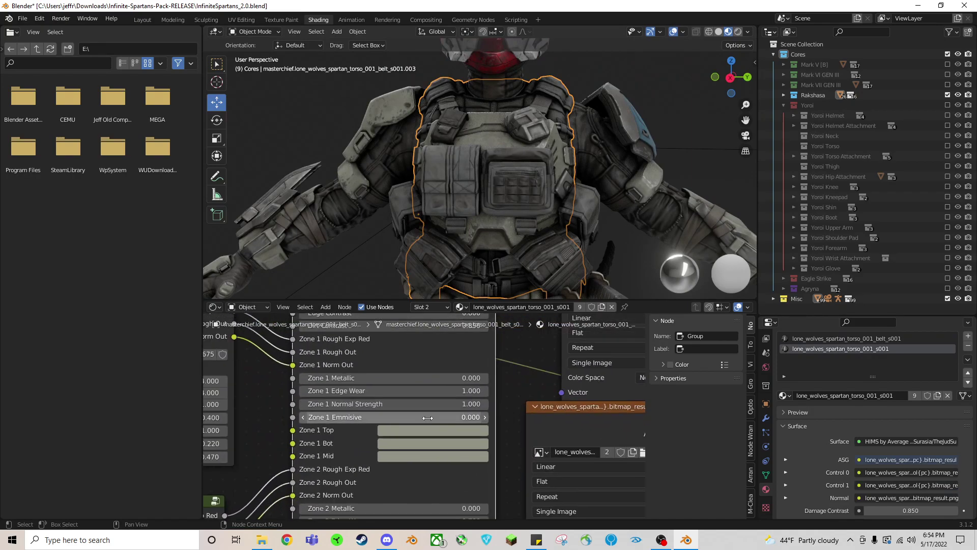
middle_click_drag(450, 498, 445, 484)
left_click(429, 450)
left_click_drag(419, 296, 425, 349)
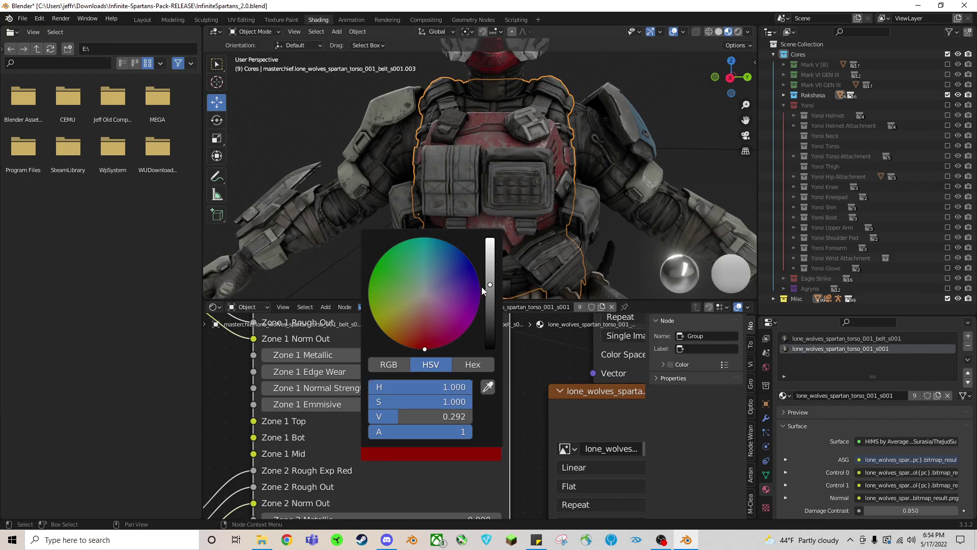
left_click_drag(482, 286, 490, 239)
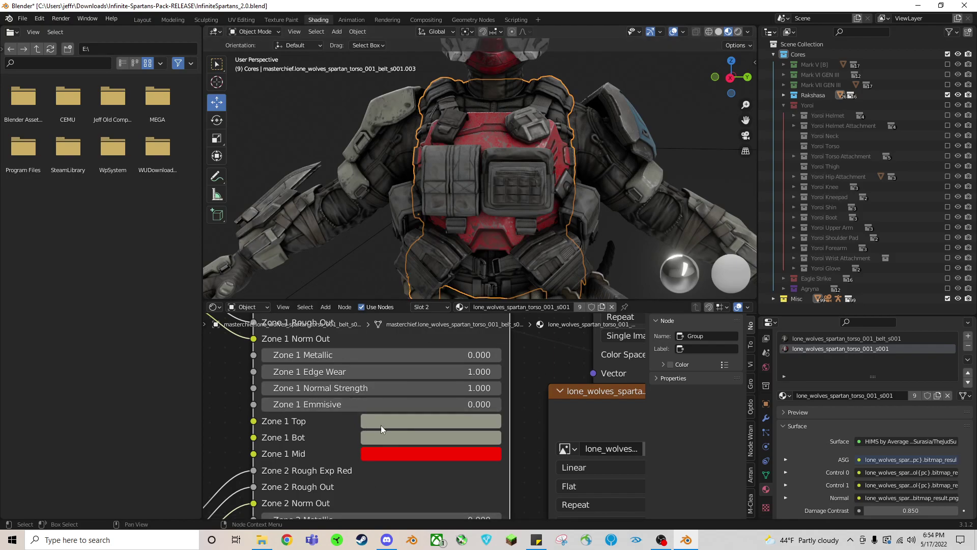
Step: Set the torso material's Zone 2 Mid color to white, viewing the Spartan from behind
middle_click_drag(390, 479, 372, 410)
scroll(377, 450, "down", 1)
left_click(372, 413)
left_click_drag(457, 257, 457, 214)
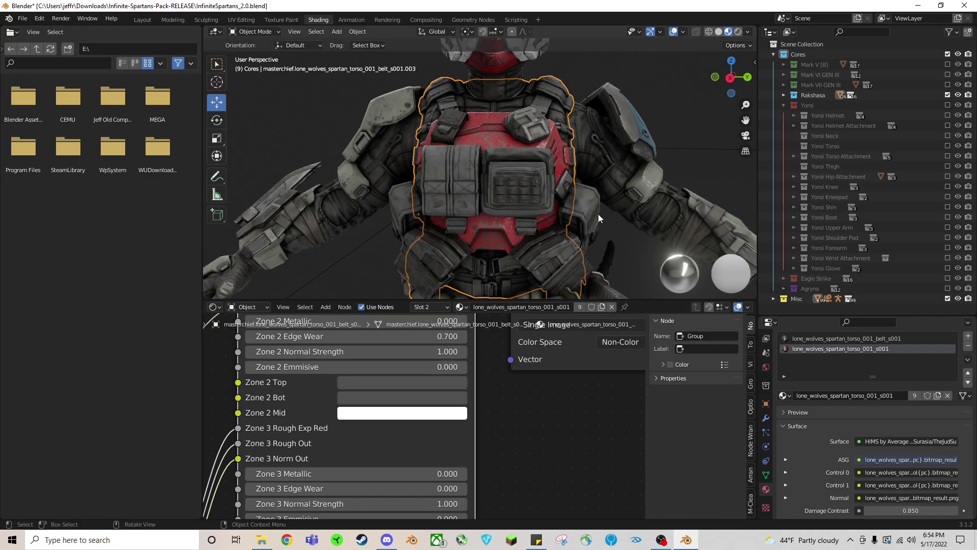
left_click_drag(739, 104, 716, 98)
left_click(396, 417)
left_click_drag(456, 248, 456, 214)
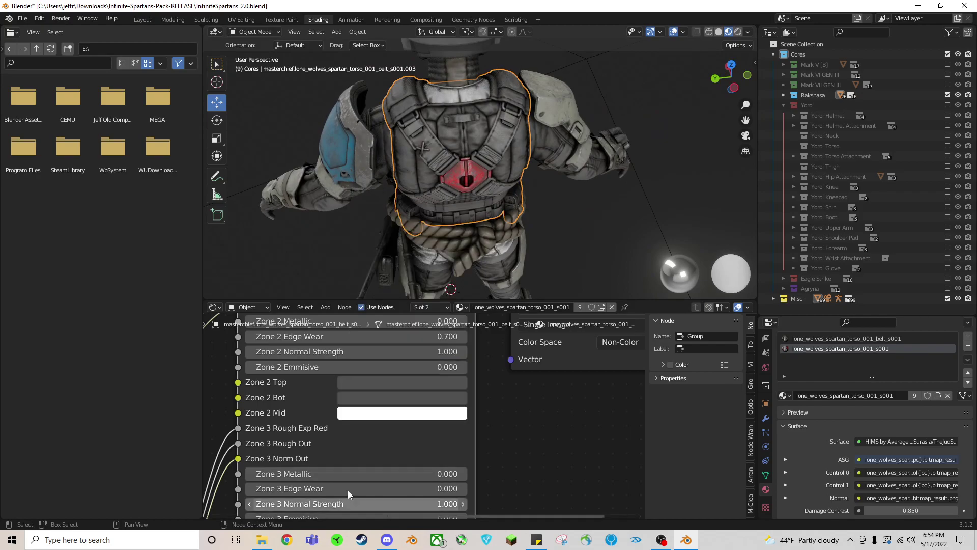
Step: Try a lighter gray for the torso material's Zone 2 Bot color and undo it
scroll(366, 431, "down", 1)
left_click(381, 401)
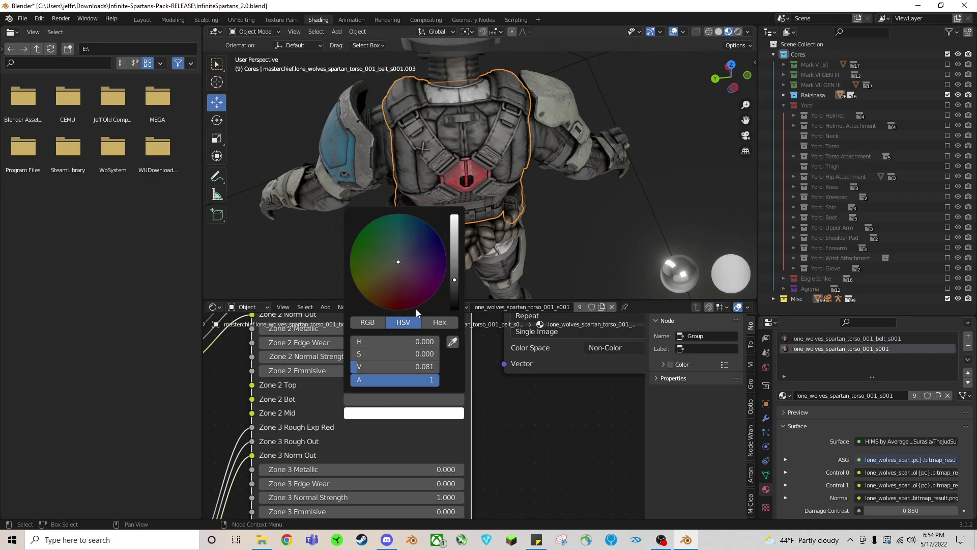
mouse_move(454, 280)
left_mouse_down()
mouse_move(454, 215)
mouse_move(455, 268)
left_mouse_up()
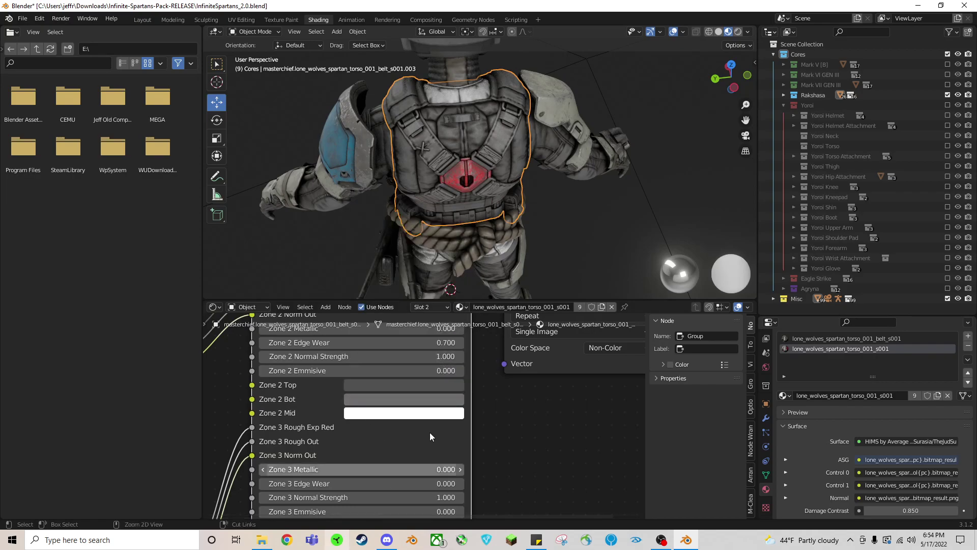
key("ctrl+z")
Step: Set the torso material's Zone 3 Mid color to white with a value of 1.000
scroll(398, 449, "down", 4)
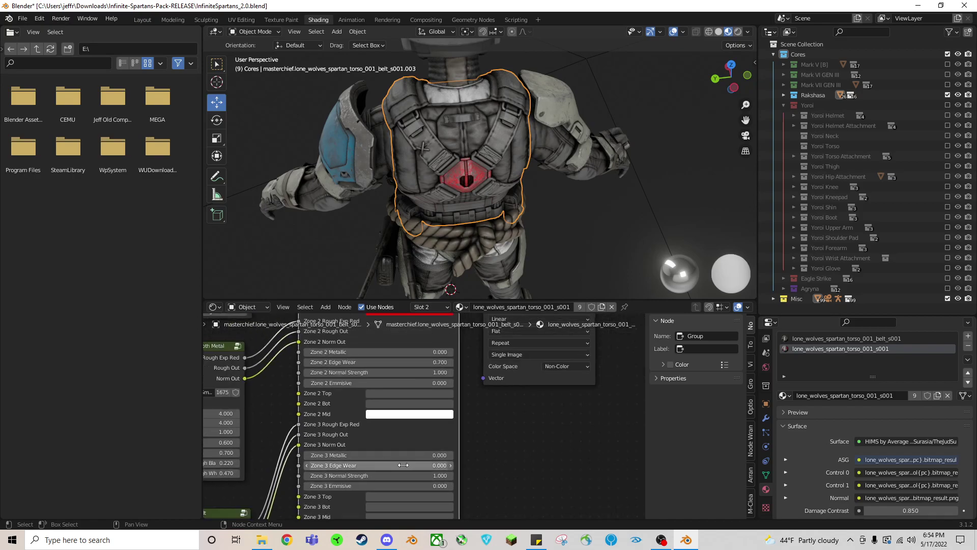
middle_click_drag(407, 481, 408, 351)
left_click(405, 383)
left_click_drag(460, 295, 460, 254)
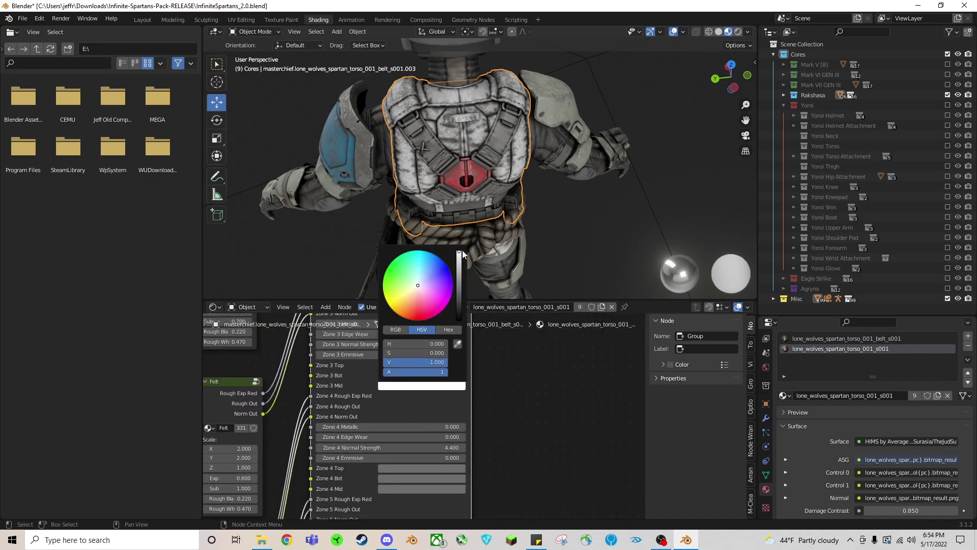
Step: Try white for the torso material's Zone 4 Mid color and undo the change
left_click(412, 487)
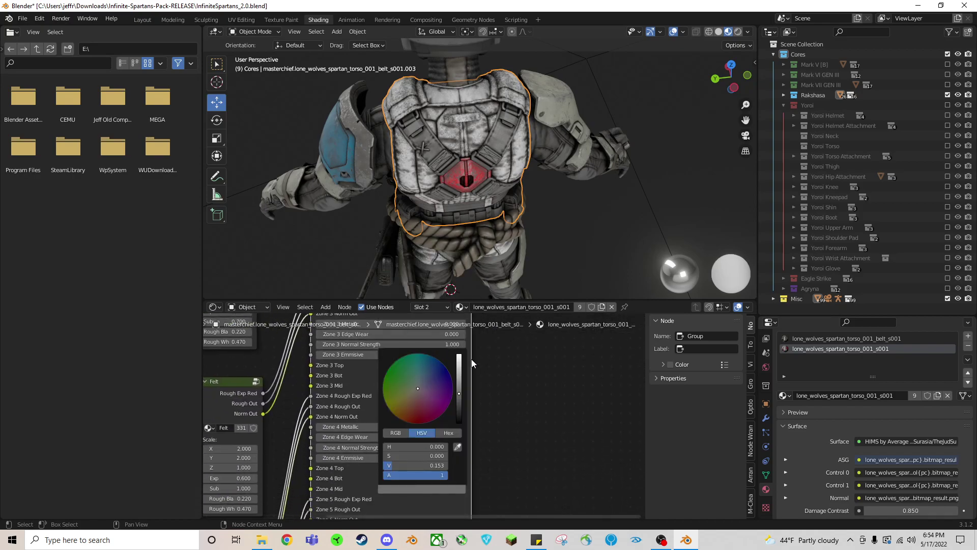
left_click(432, 491)
left_click(458, 388)
left_click_drag(458, 388, 459, 356)
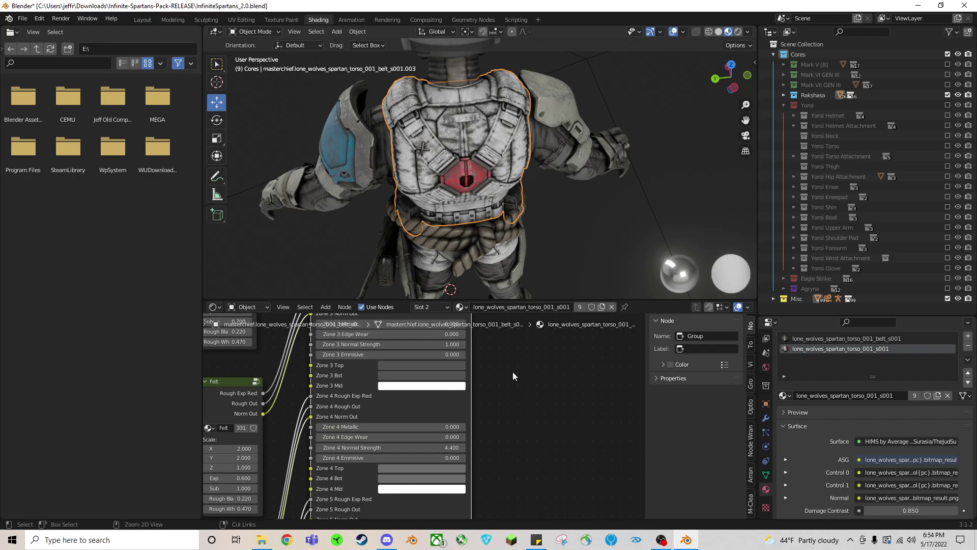
key("ctrl+z")
Step: Check the Spartan's shoulder and wrist armor from the front, clear the selection and collapse the Yoroi collection
middle_click_drag(416, 278, 594, 237)
scroll(594, 237, "down", 3)
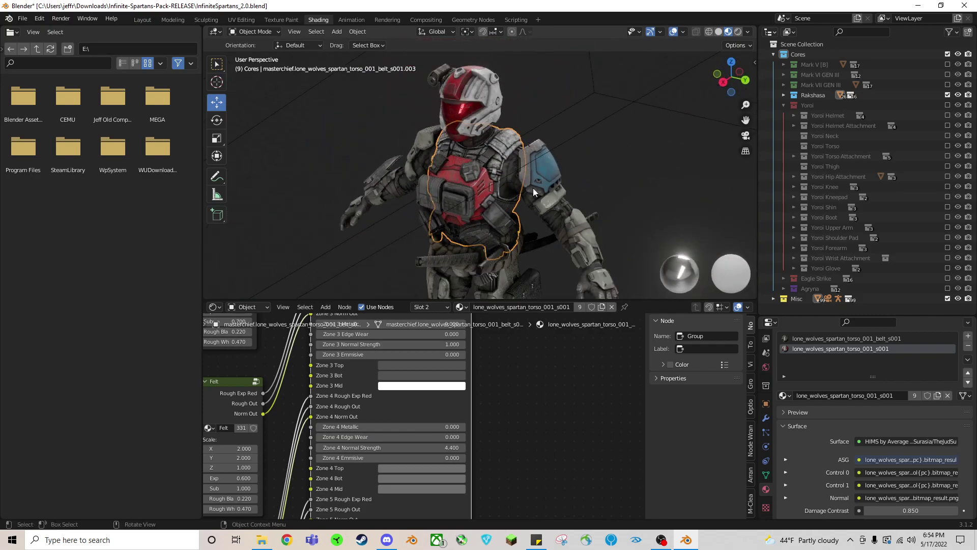
left_click(545, 177)
left_click(539, 172)
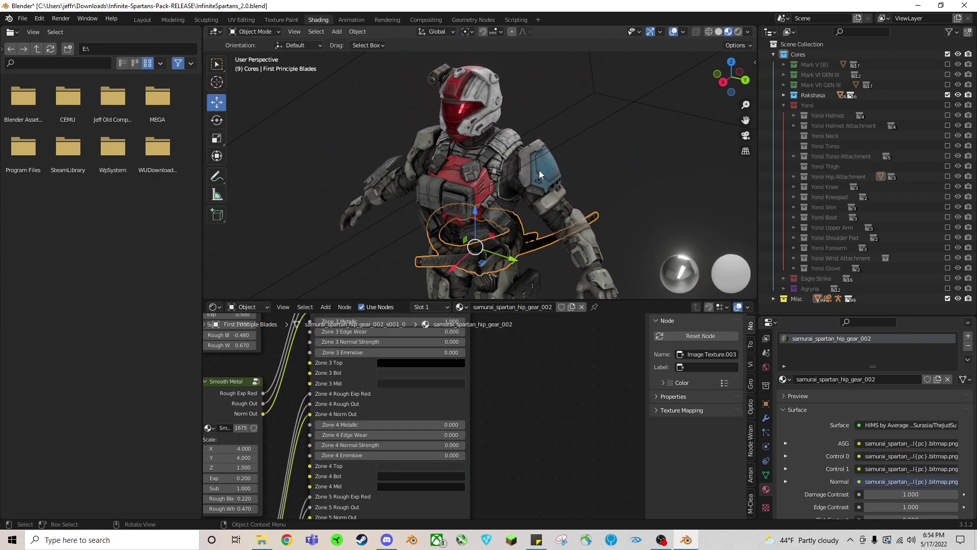
left_click(382, 169)
middle_click_drag(442, 254, 472, 239)
scroll(474, 238, "up", 2)
left_click(668, 196)
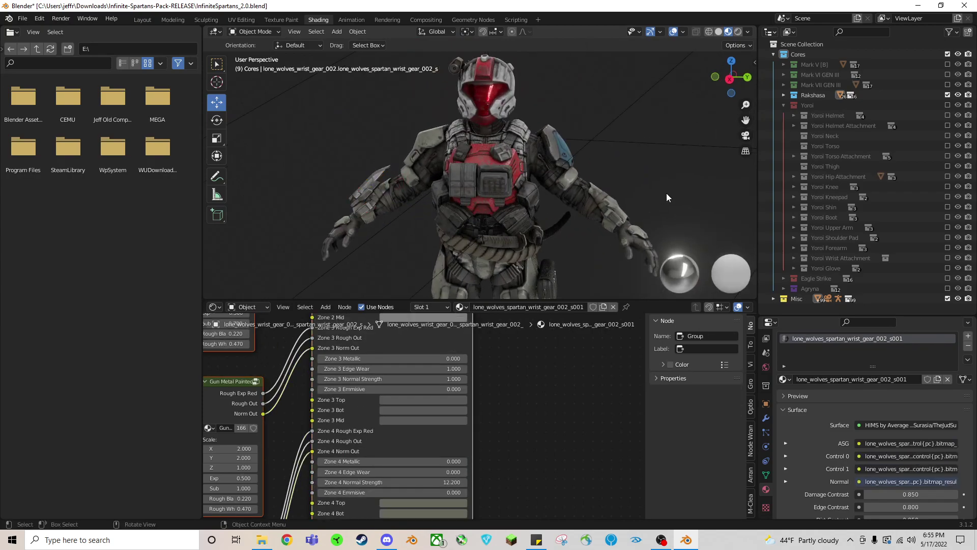
left_click(784, 105)
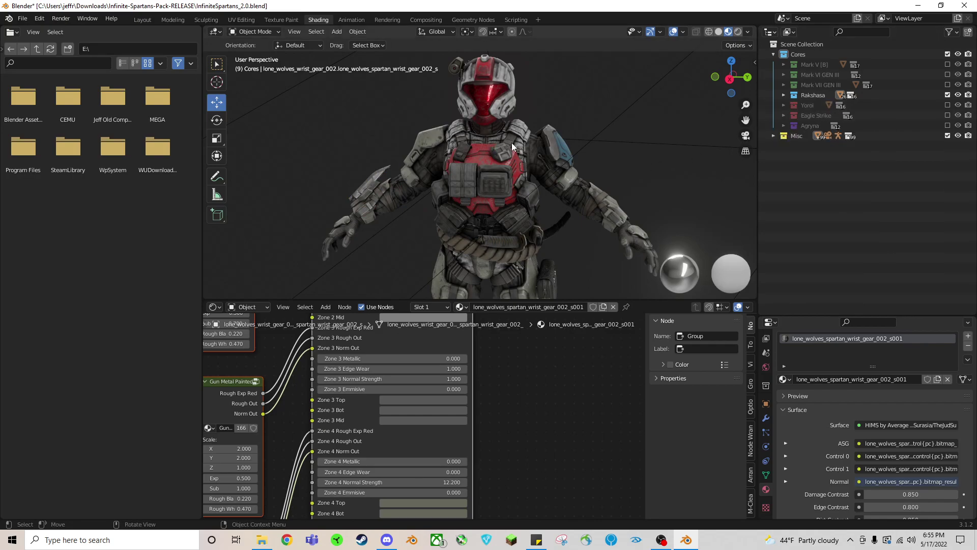
Step: Switch to the Layout workspace and frame the Spartan through the scene camera
left_click(746, 137)
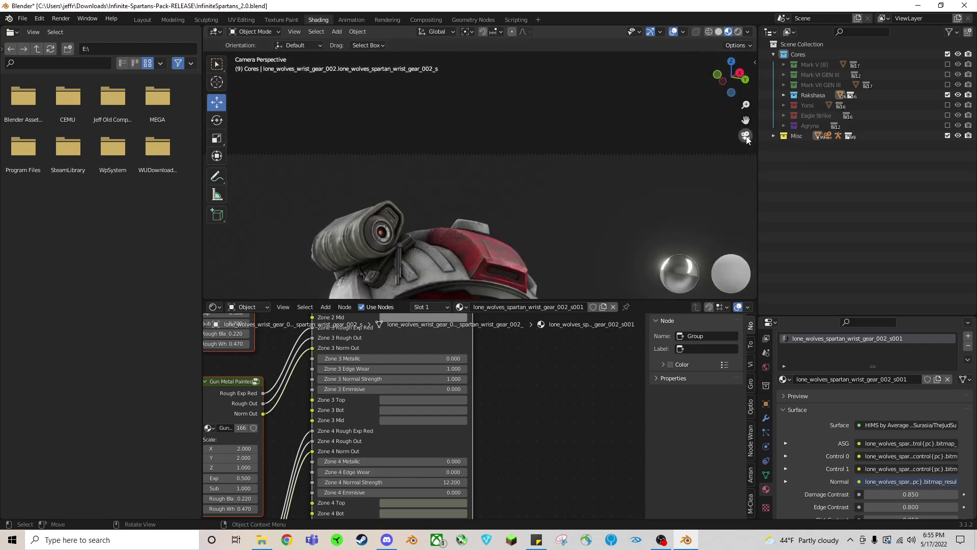
left_click(142, 19)
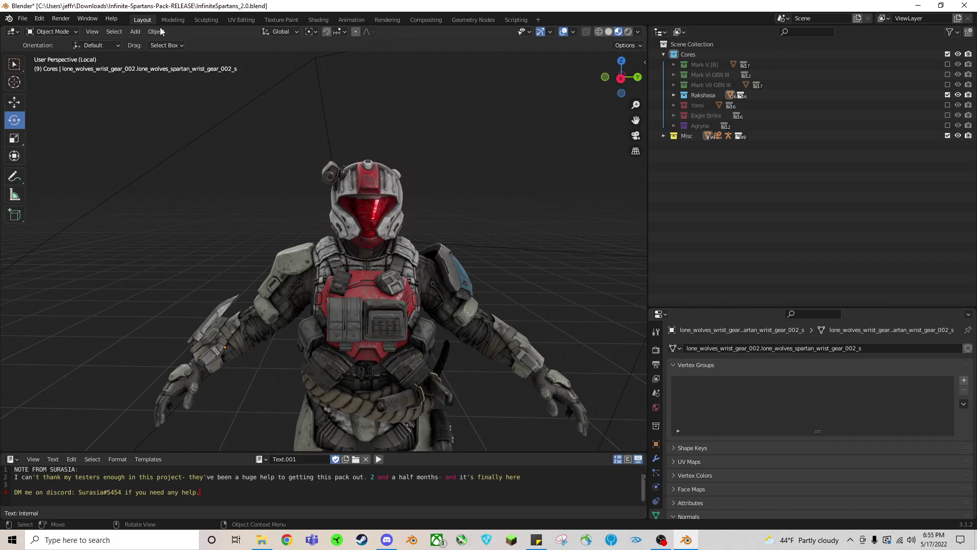
left_click(636, 136)
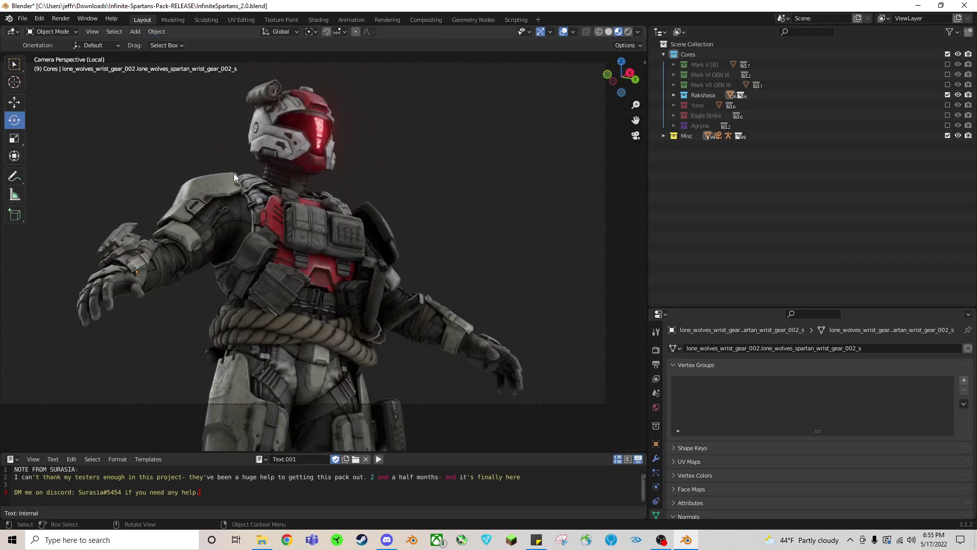
scroll(233, 172, "down", 1)
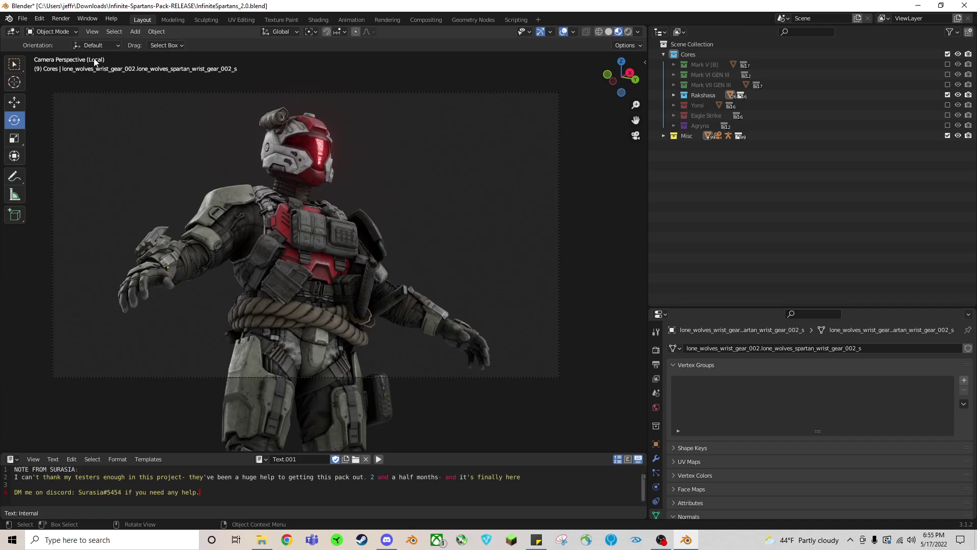
Step: Render a still image of the Spartan from the camera, inspect it up close and close the render window
left_click(61, 19)
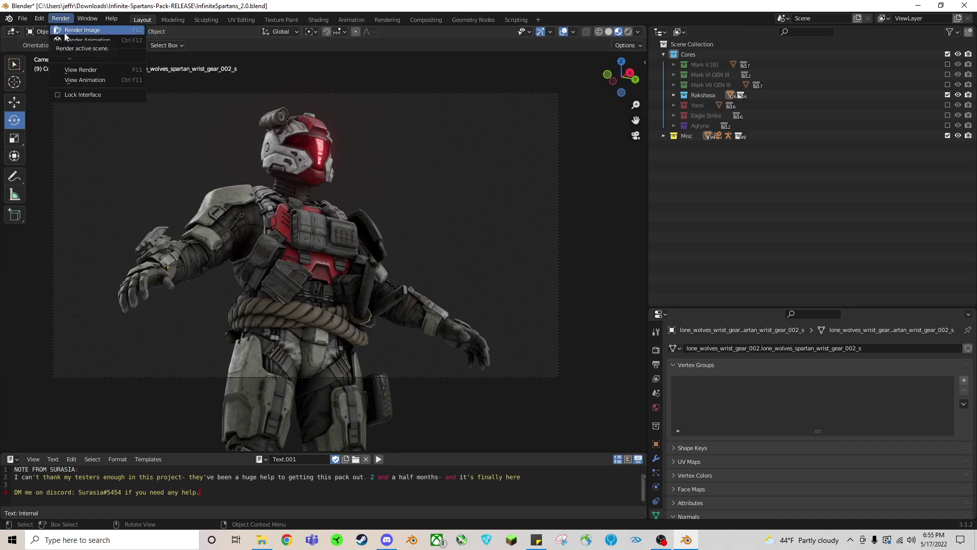
left_click(65, 31)
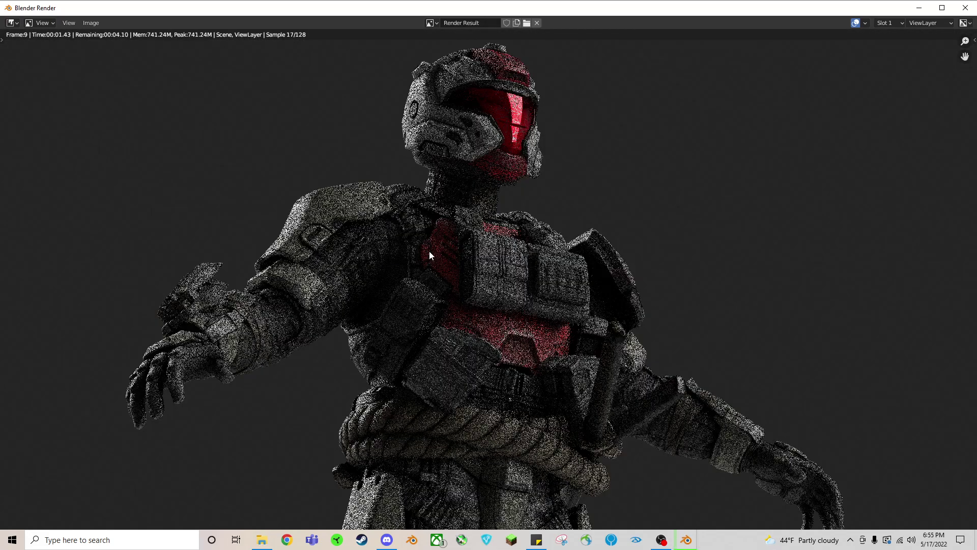
scroll(429, 252, "down", 1)
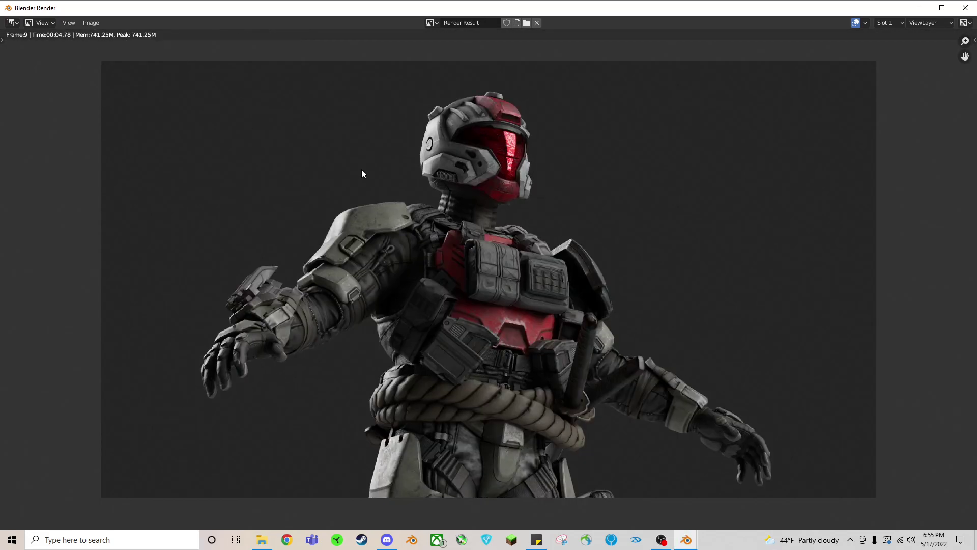
scroll(465, 185, "up", 3)
scroll(542, 266, "up", 2)
left_click(966, 7)
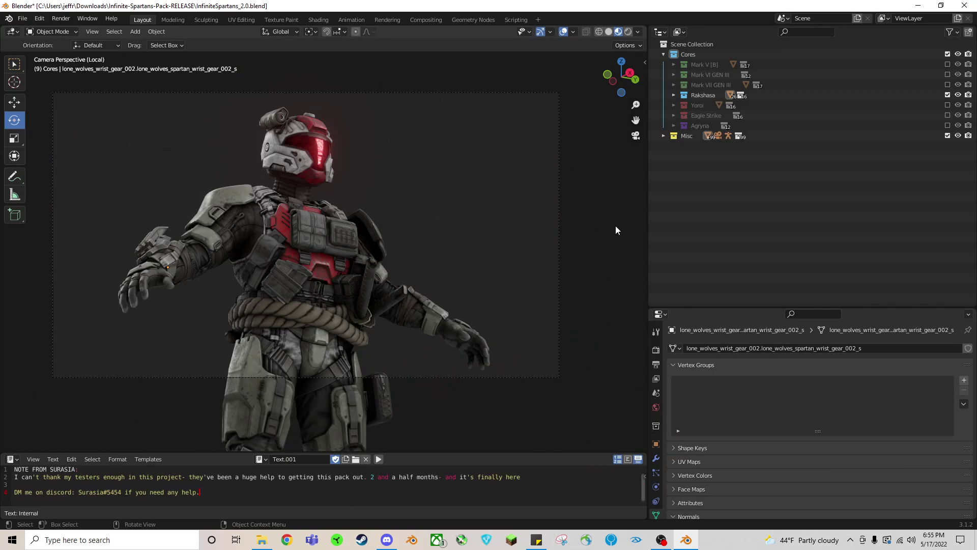
Step: Open the scene's render properties and choose Cycles as the render engine with GPU Compute as the device
left_click(655, 350)
left_click(818, 347)
left_click(810, 349)
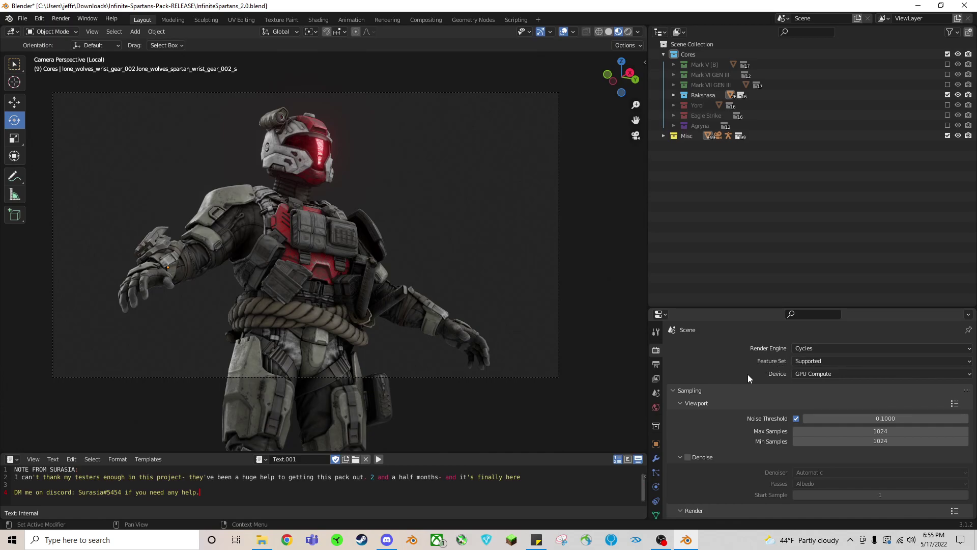
scroll(753, 435, "down", 1)
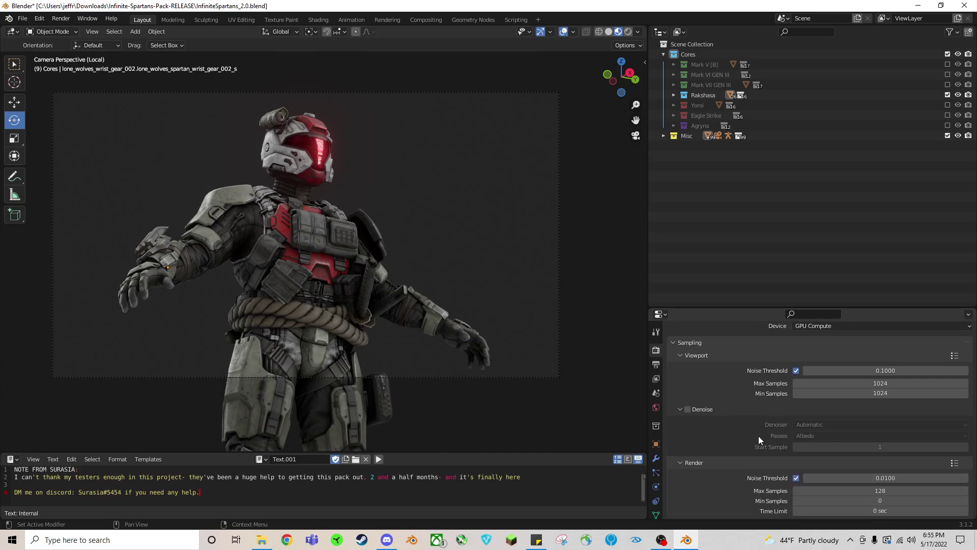
scroll(753, 363, "up", 2)
left_click(830, 374)
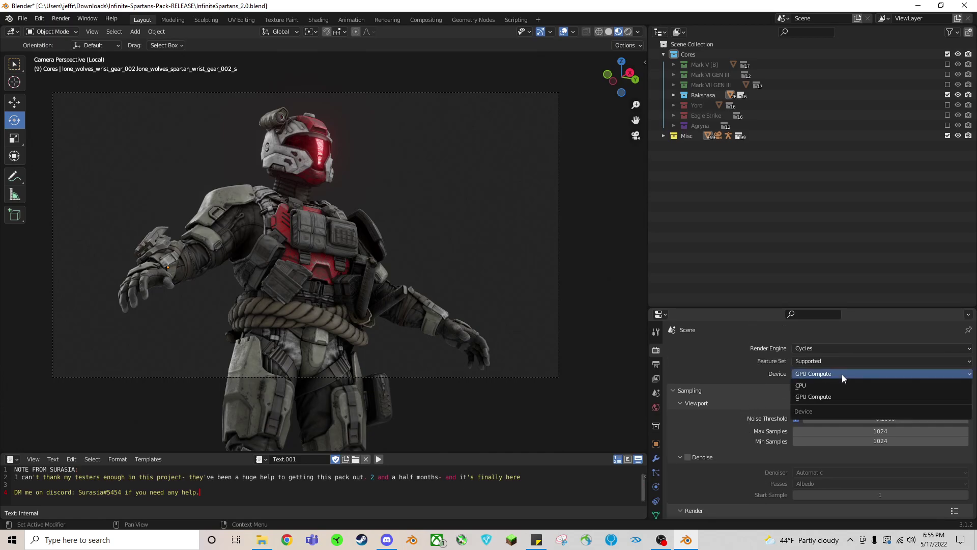
left_click(829, 378)
Step: Enable viewport denoising with a 0.0010 noise threshold and 1024 max and min samples, and preview the Spartan in rendered shading
scroll(754, 435, "down", 3)
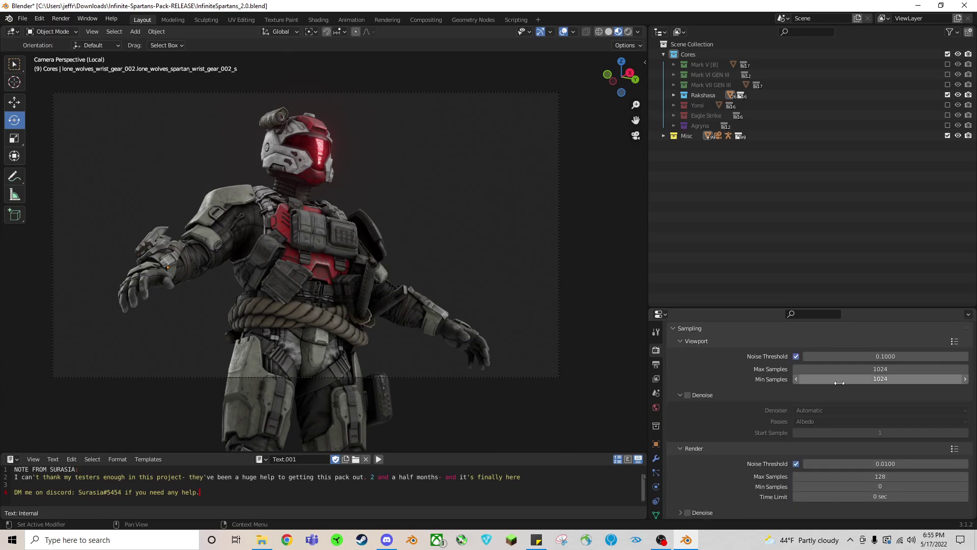
left_click(687, 395)
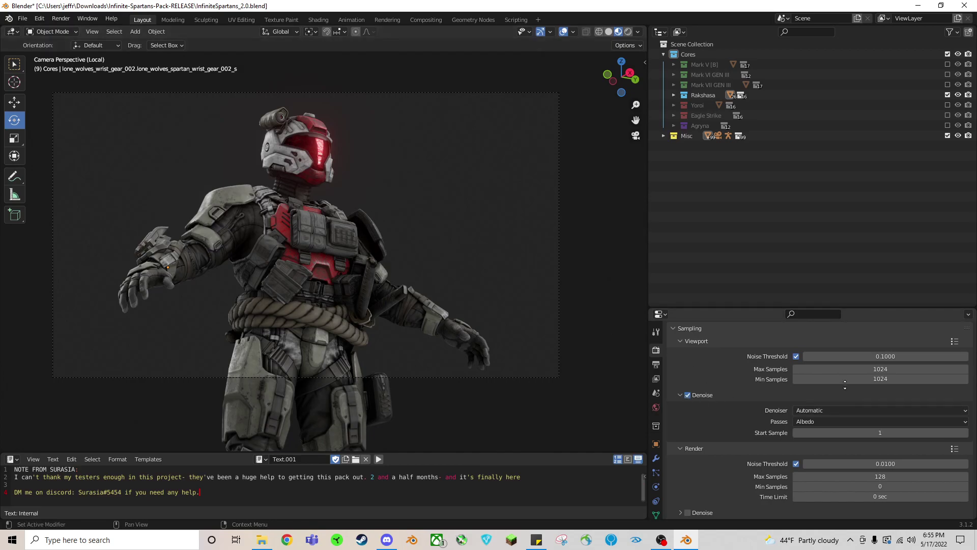
scroll(845, 383, "up", 1)
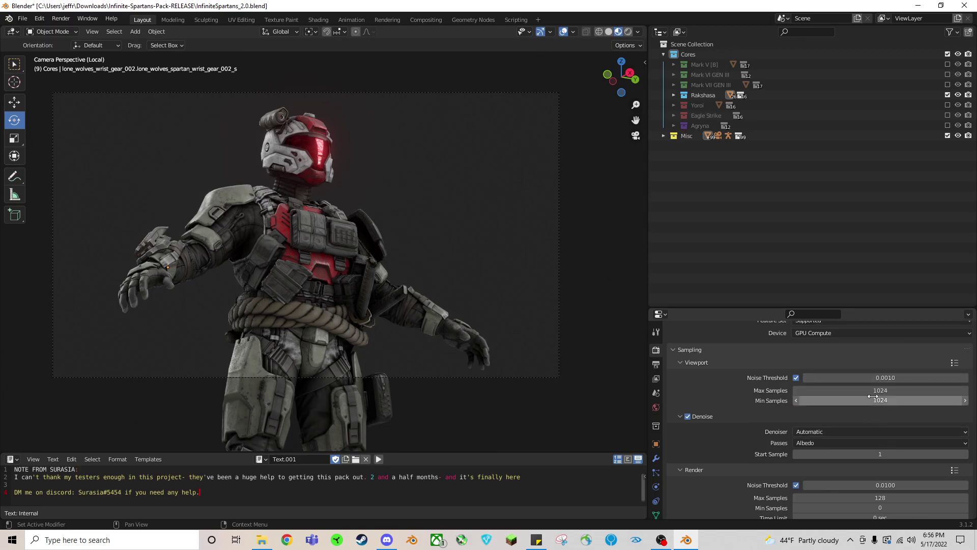
left_click_drag(871, 391, 865, 390)
key("ctrl+c")
key("ctrl+v")
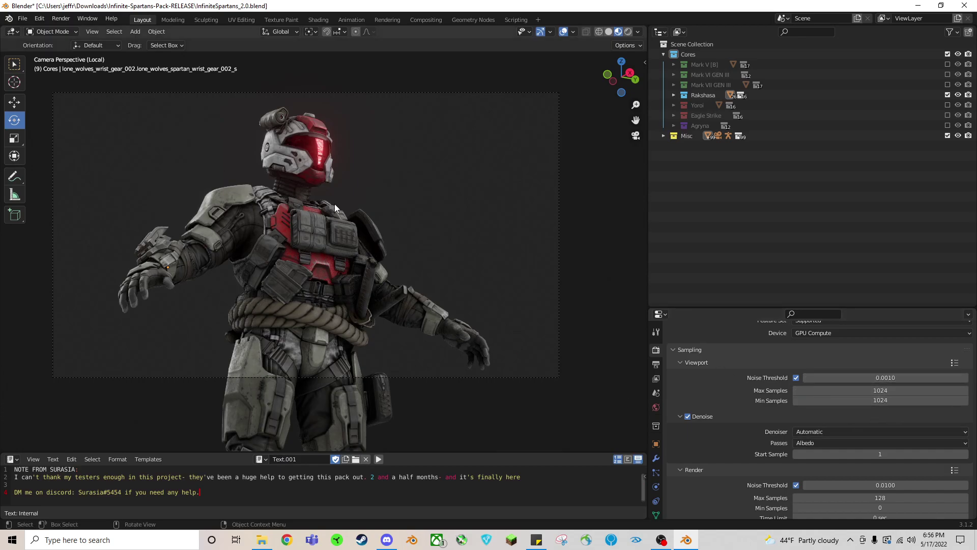
left_click(628, 32)
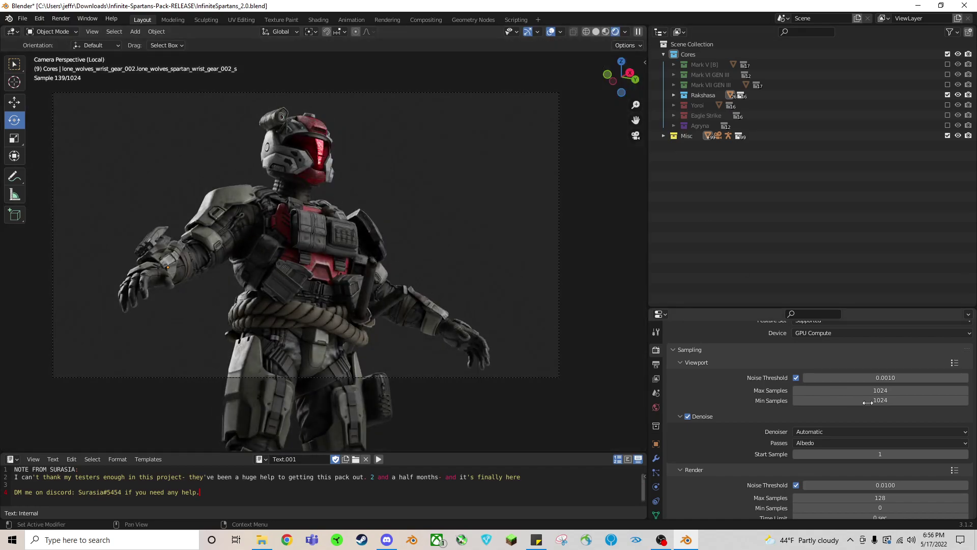
Step: Collapse the viewport sampling settings, enable denoising for the final render and review its denoiser choices
left_click(688, 416)
left_click(680, 362)
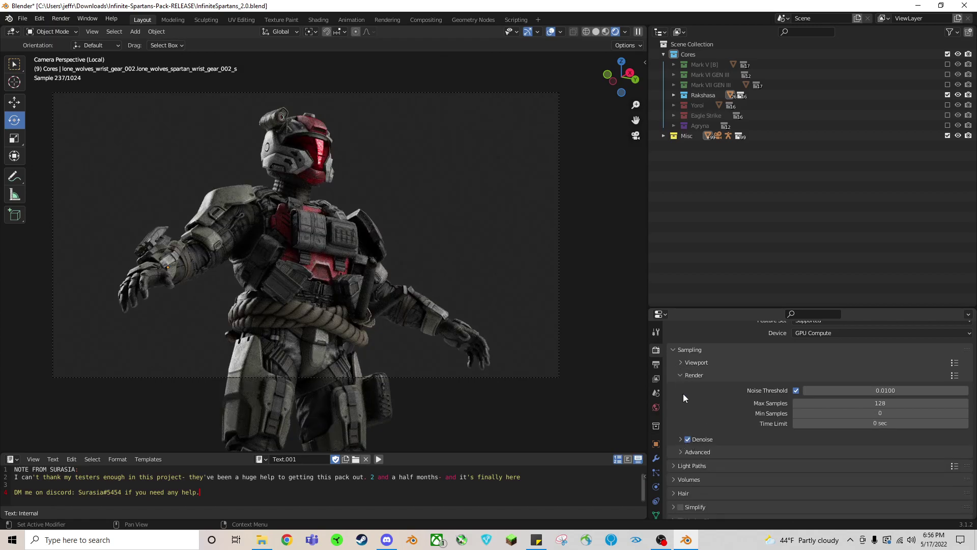
left_click(681, 439)
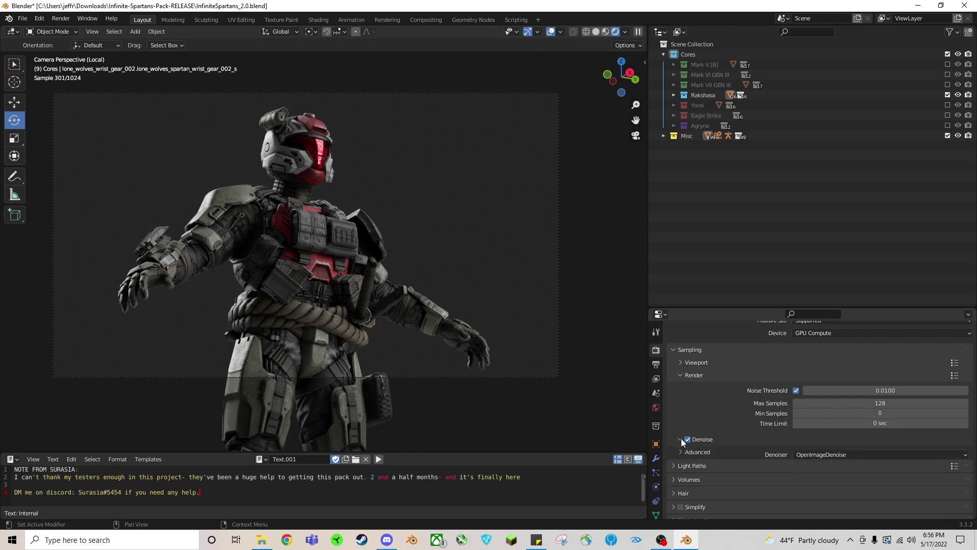
left_click(830, 454)
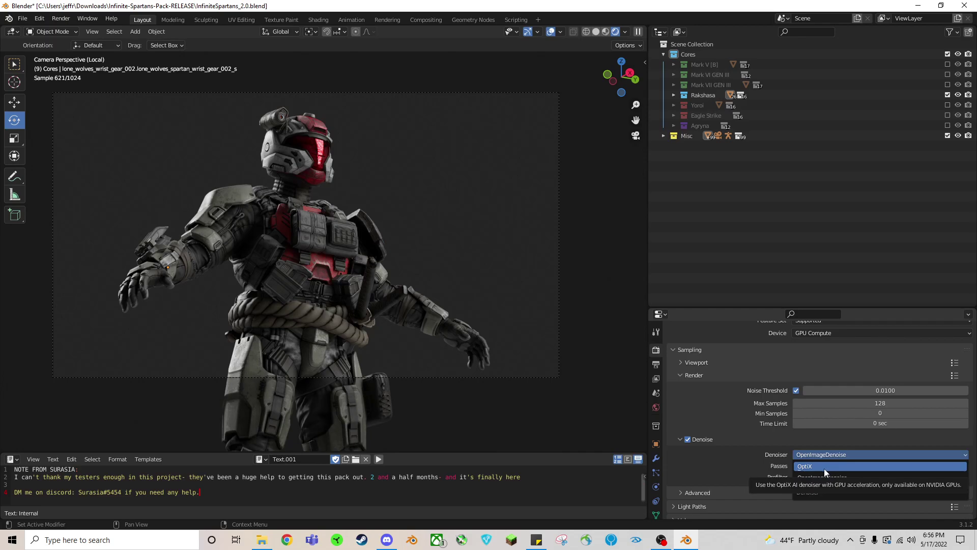
left_click(681, 440)
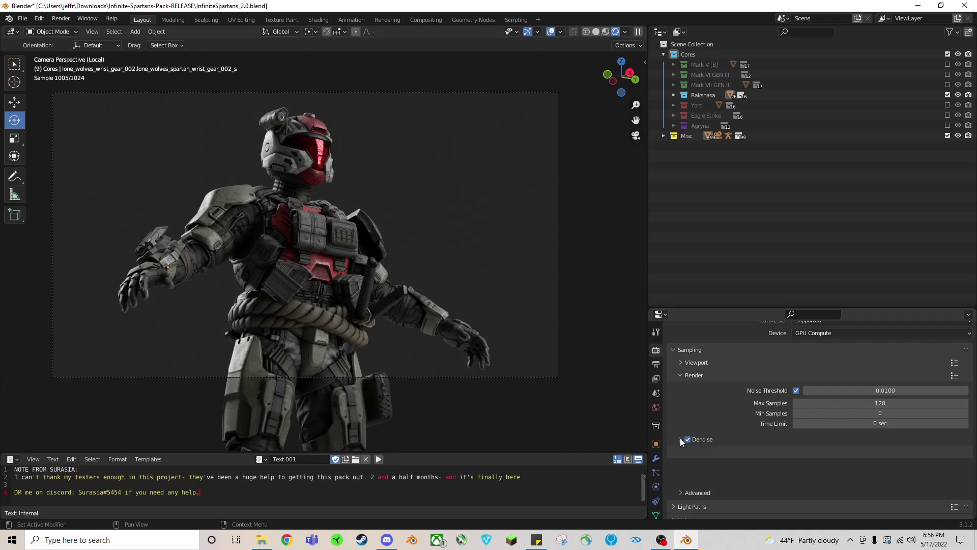
Step: Set the final render's max samples to 2000 and its noise threshold to 0.0050
left_click(891, 404)
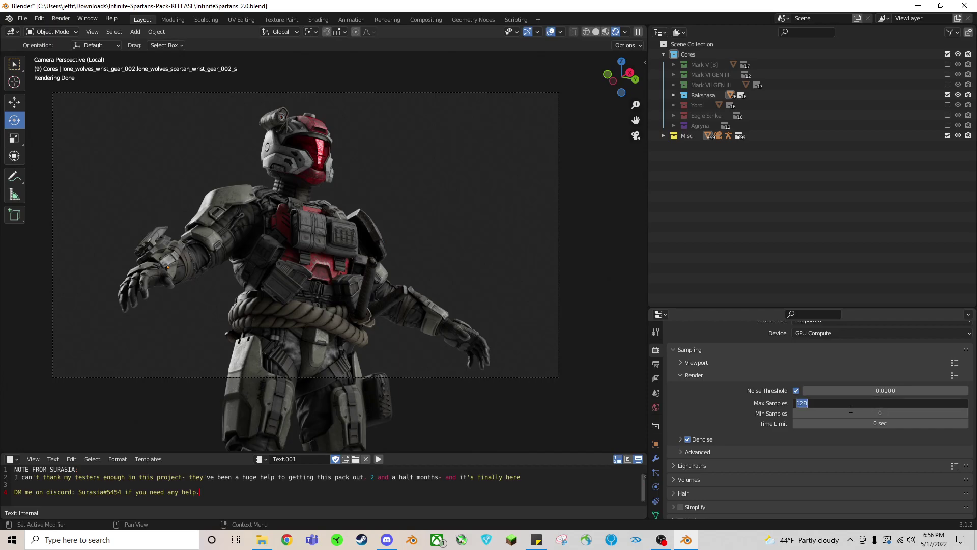
type("2000")
key("Return")
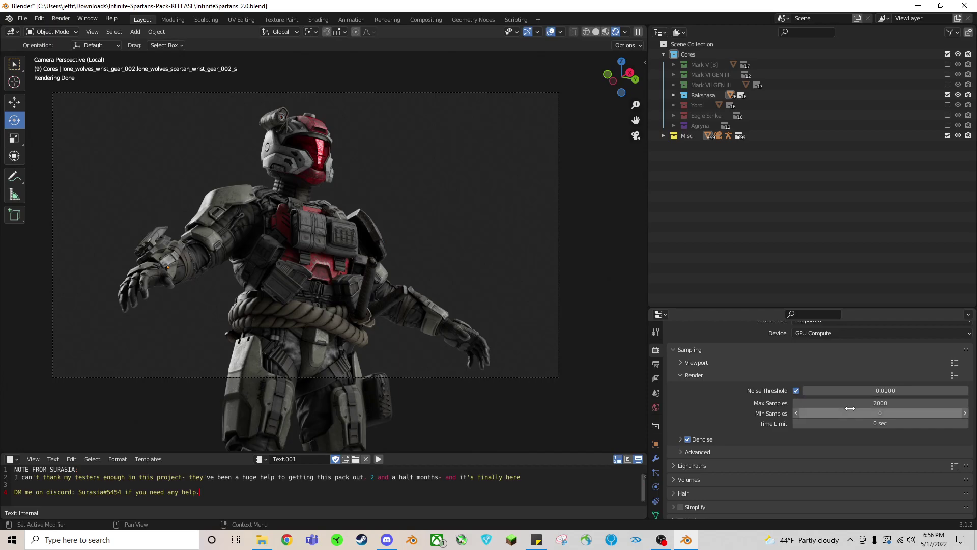
left_click(889, 391)
left_click(840, 390)
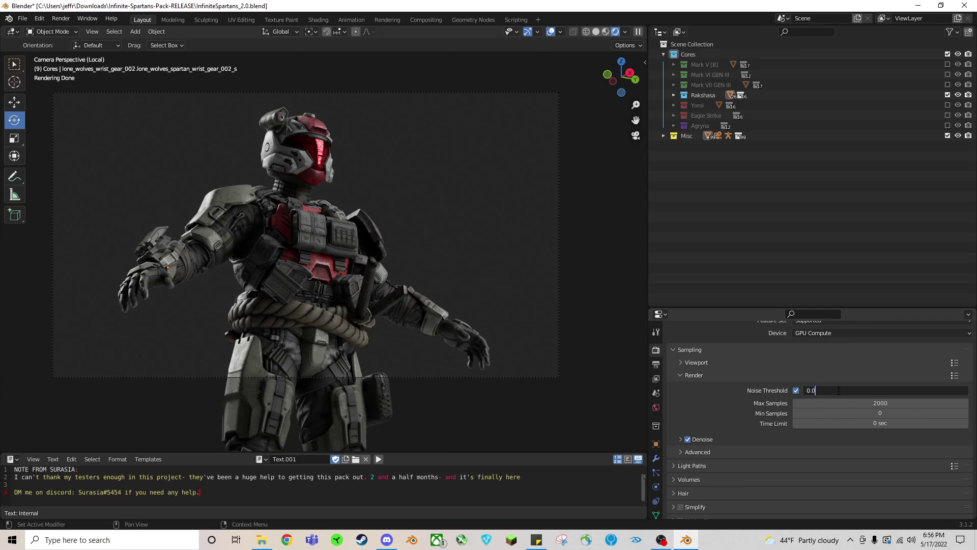
key("Return")
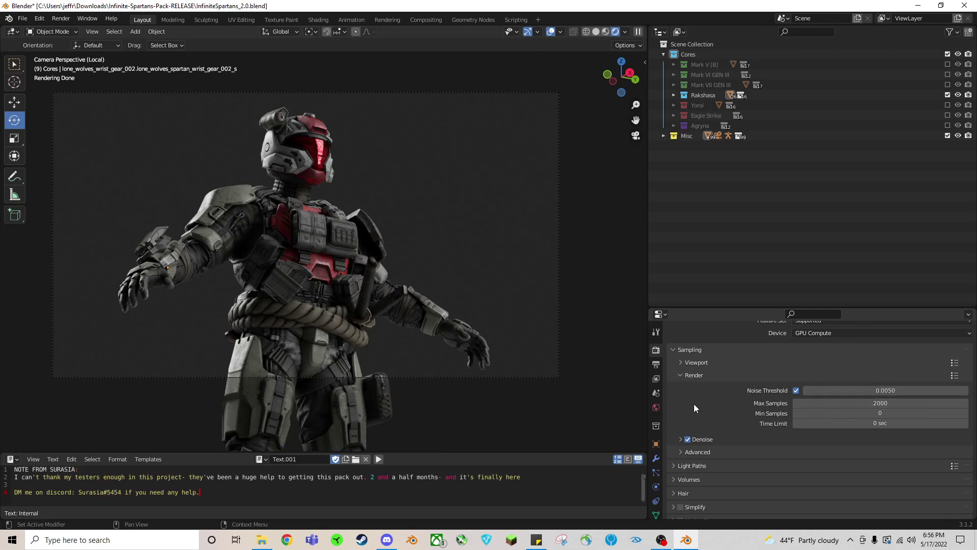
scroll(732, 407, "up", 2)
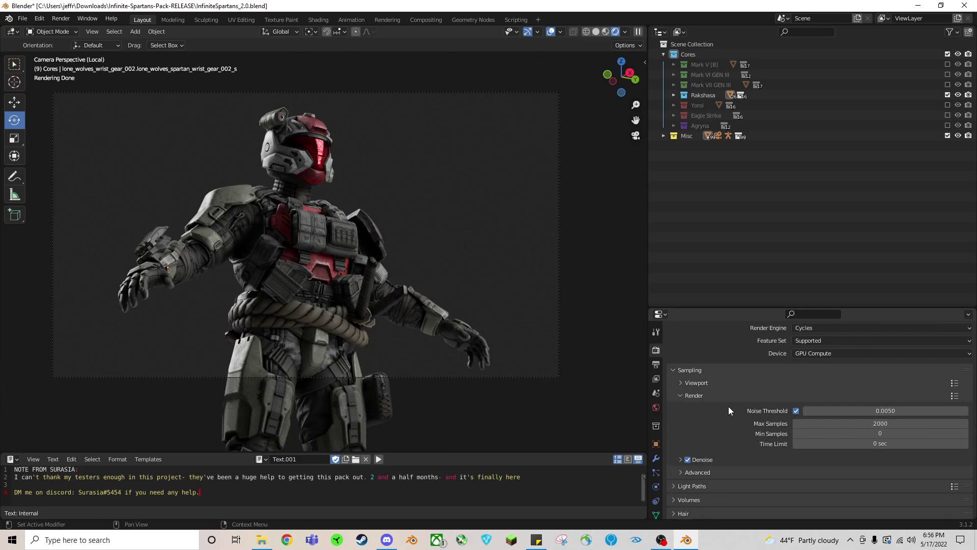
Step: Review the scene's output settings, including resolution, frame range and file format
left_click(657, 364)
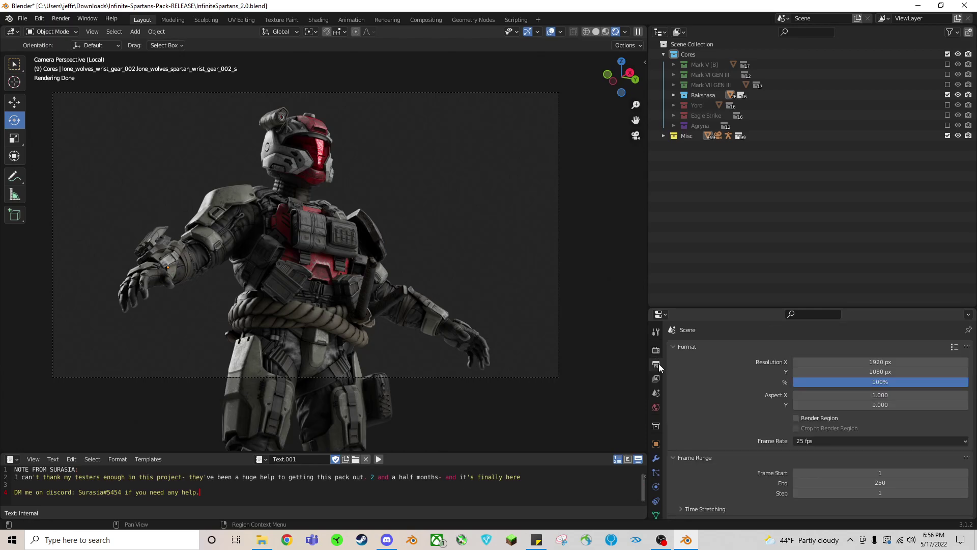
left_click(877, 363)
key("Return")
scroll(782, 467, "down", 6)
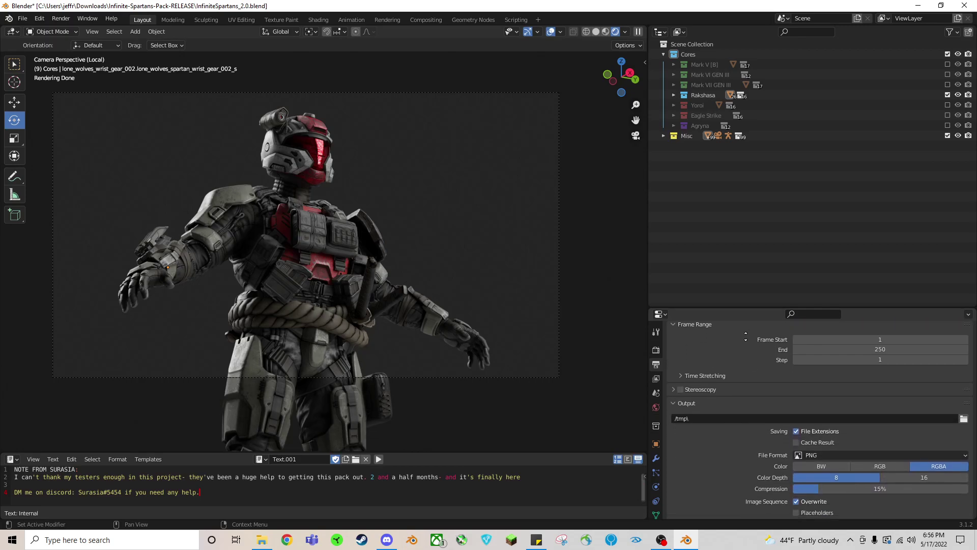
scroll(798, 414, "down", 2)
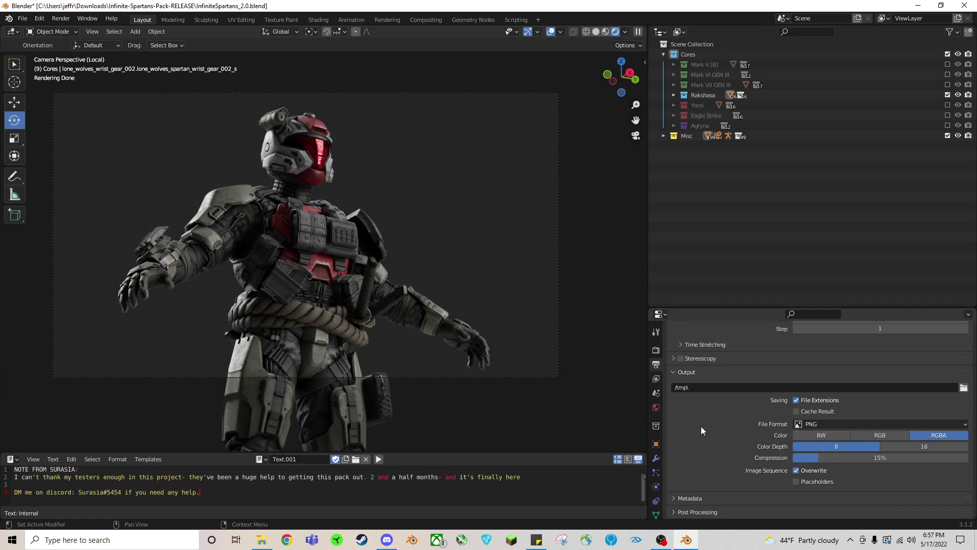
Step: Browse the workspace add-on filters and view layer settings, and return to the render properties
left_click(656, 331)
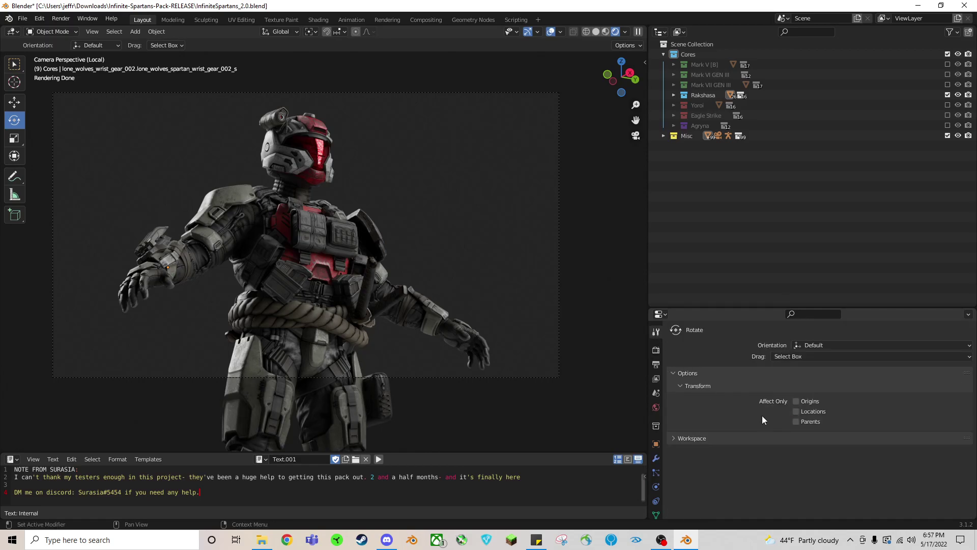
left_click(673, 438)
scroll(755, 475, "down", 5)
scroll(767, 483, "up", 5)
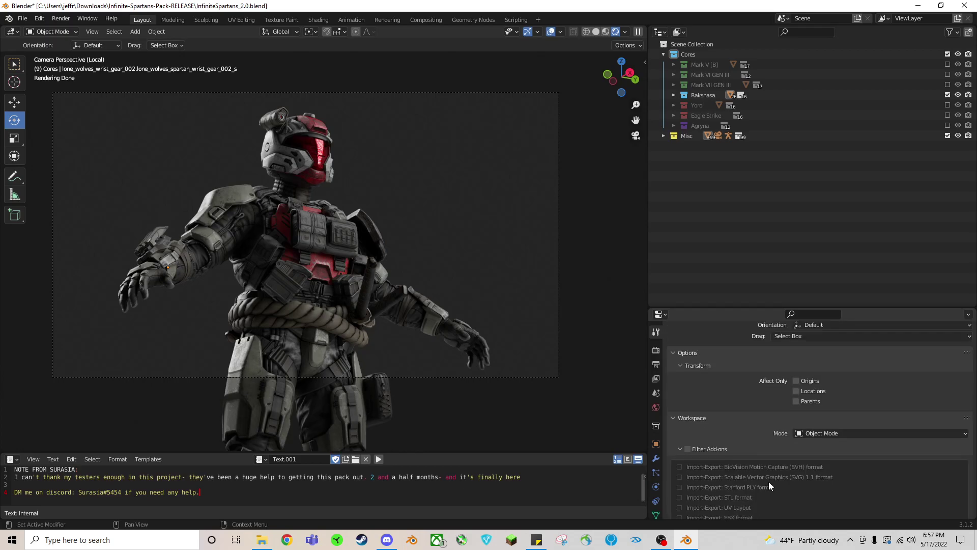
left_click(656, 350)
left_click(656, 364)
left_click(657, 379)
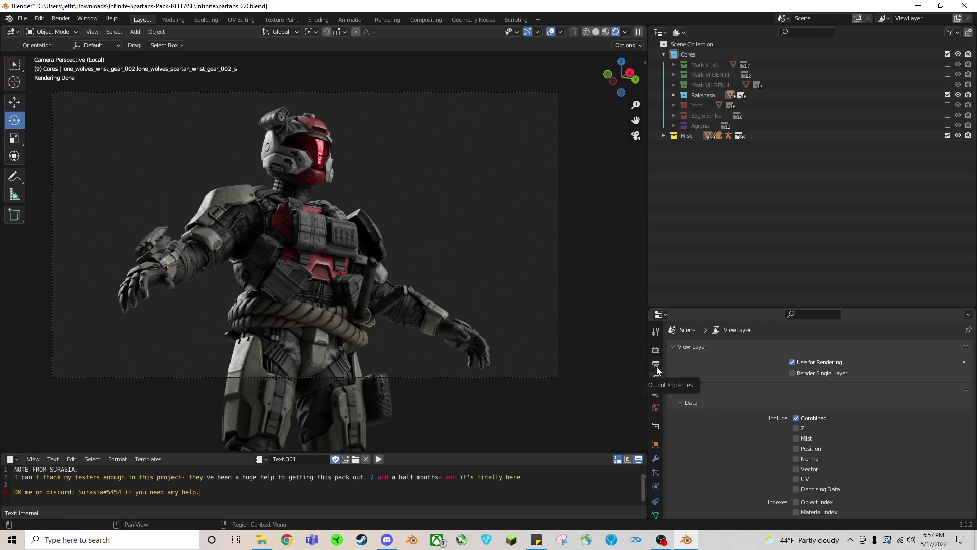
left_click(656, 350)
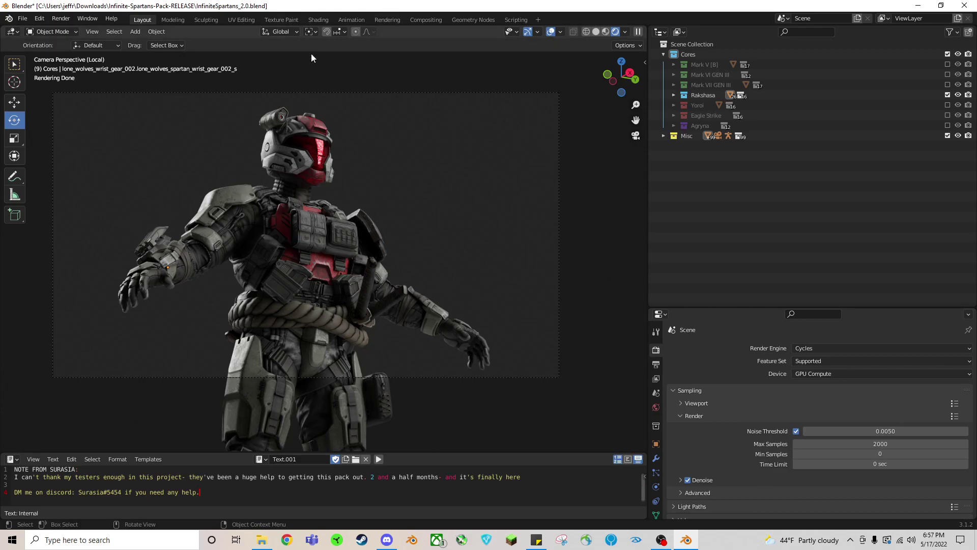
Step: Render the Spartan with the new Cycles sampling settings and examine the chest gear and helmet up close
key("F12")
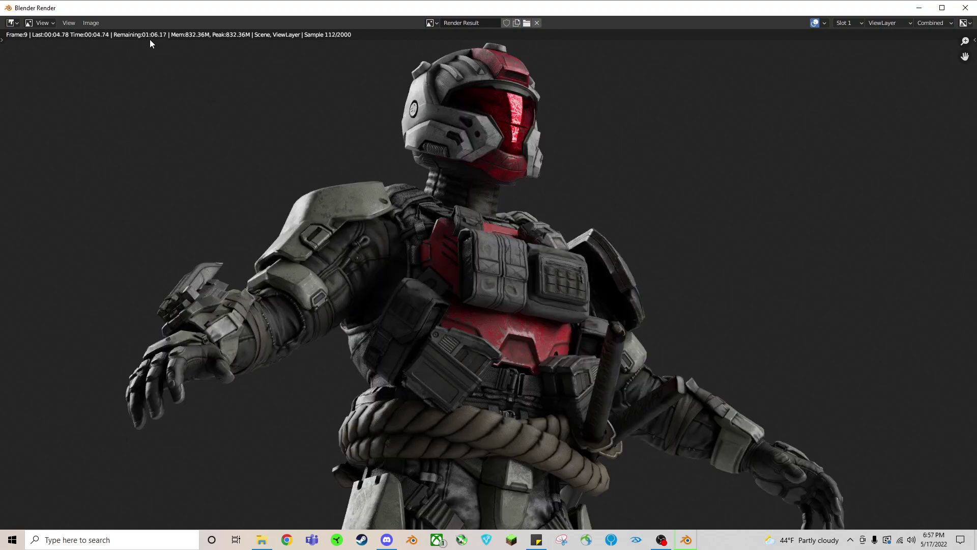
scroll(515, 293, "up", 4)
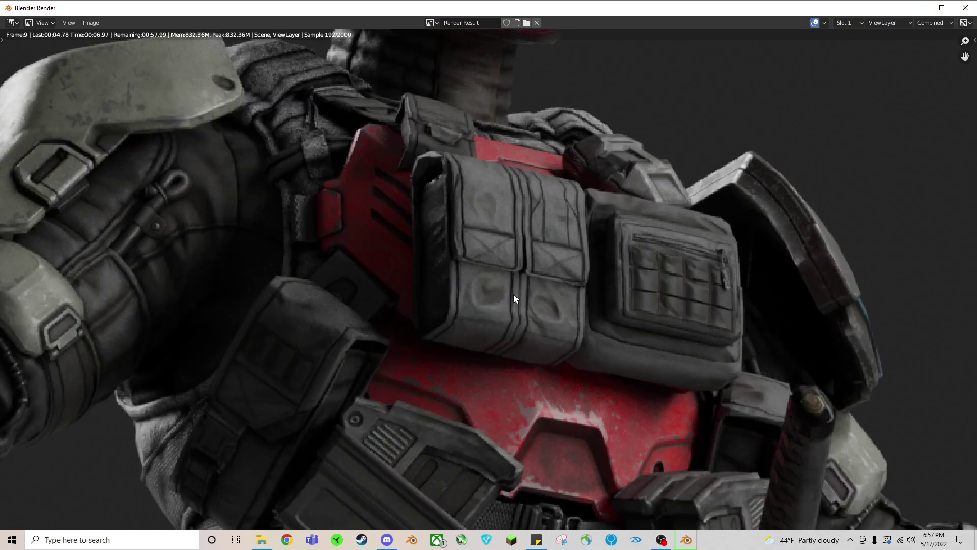
scroll(518, 292, "down", 1)
middle_click_drag(421, 146, 354, 293)
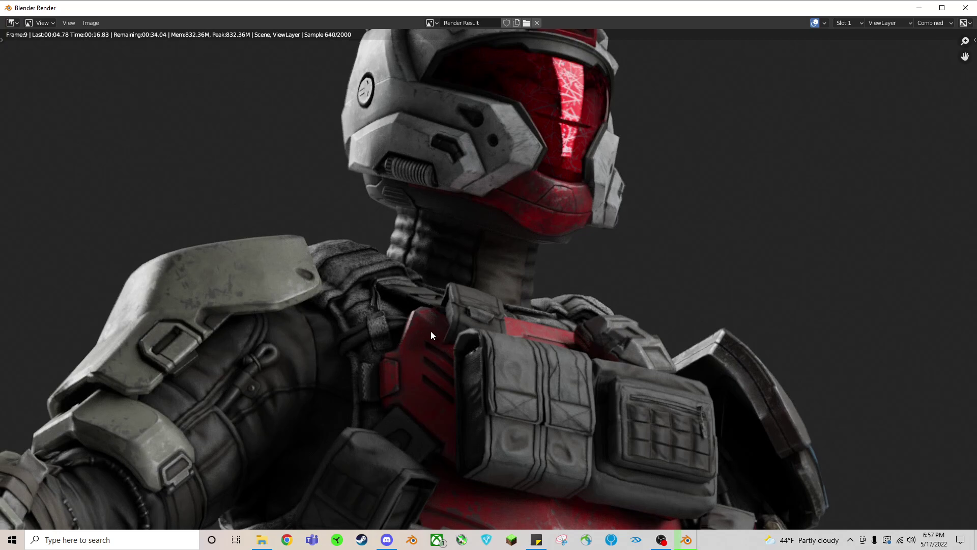
scroll(794, 245, "down", 1)
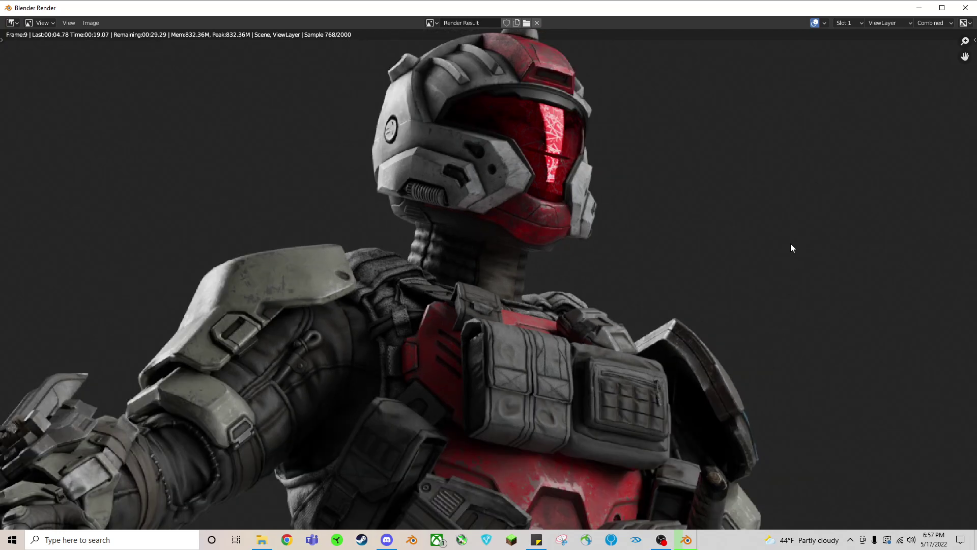
scroll(791, 247, "down", 1)
scroll(704, 381, "down", 1)
Step: Inspect the rendered torso pouches and waist rope, view the whole image and close the render window
scroll(555, 366, "up", 1)
middle_click_drag(558, 413, 534, 337)
scroll(522, 311, "up", 3)
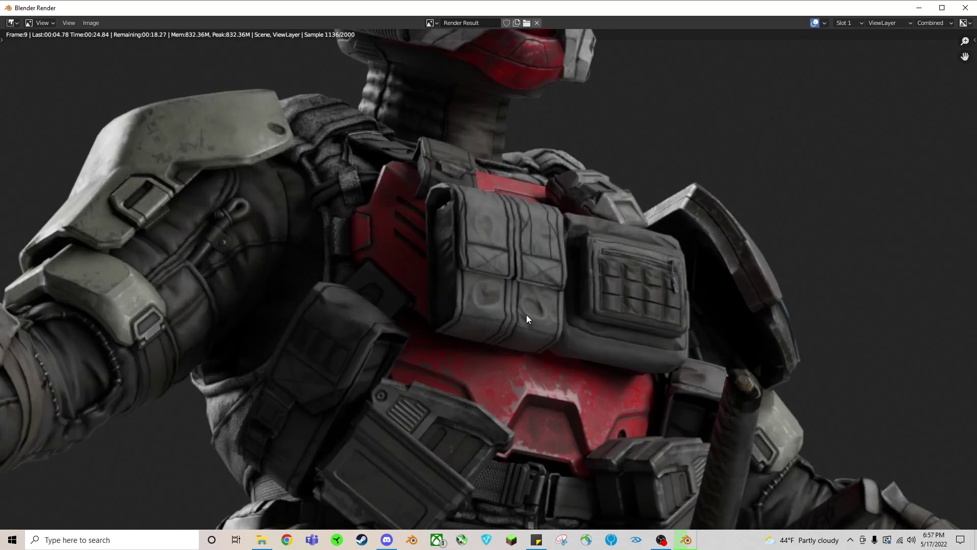
scroll(526, 320, "down", 2)
middle_click_drag(565, 427, 571, 363)
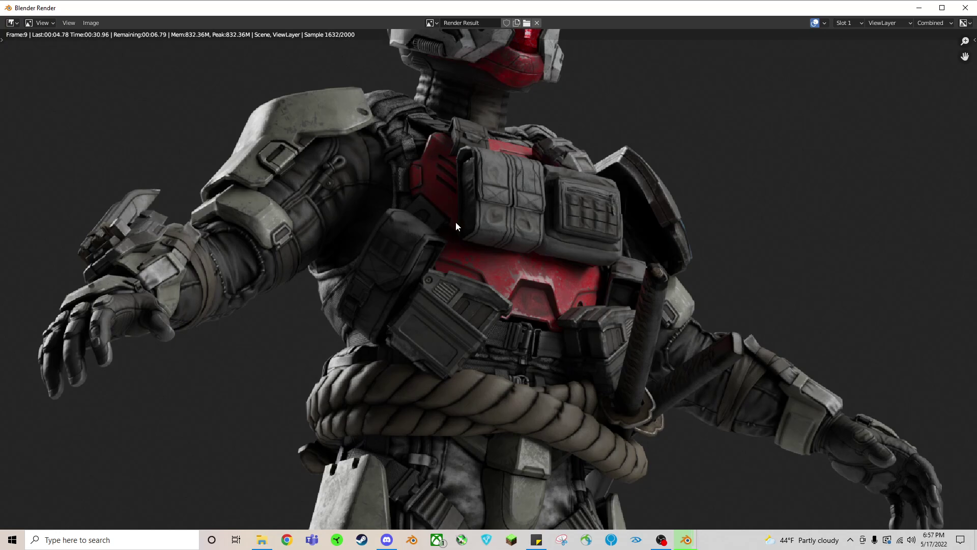
scroll(458, 222, "down", 3)
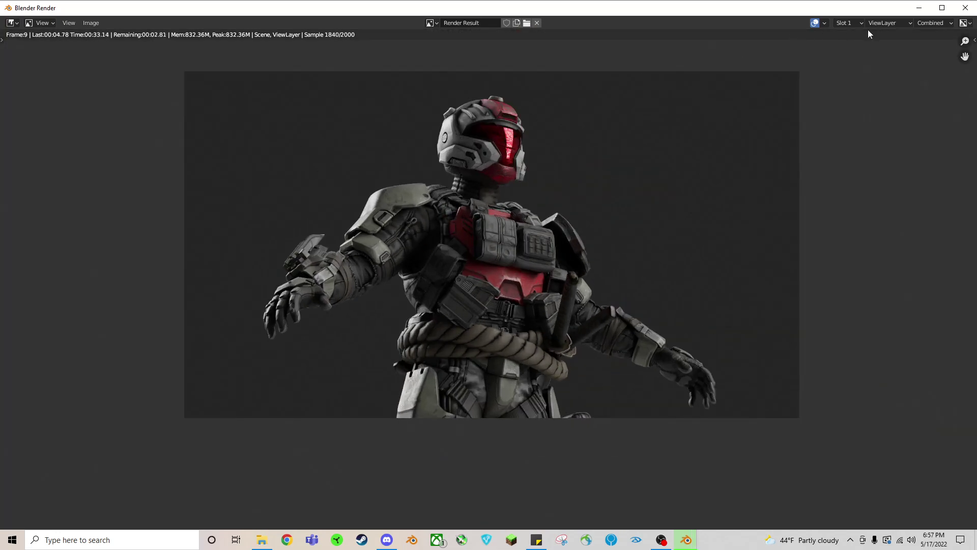
left_click(964, 8)
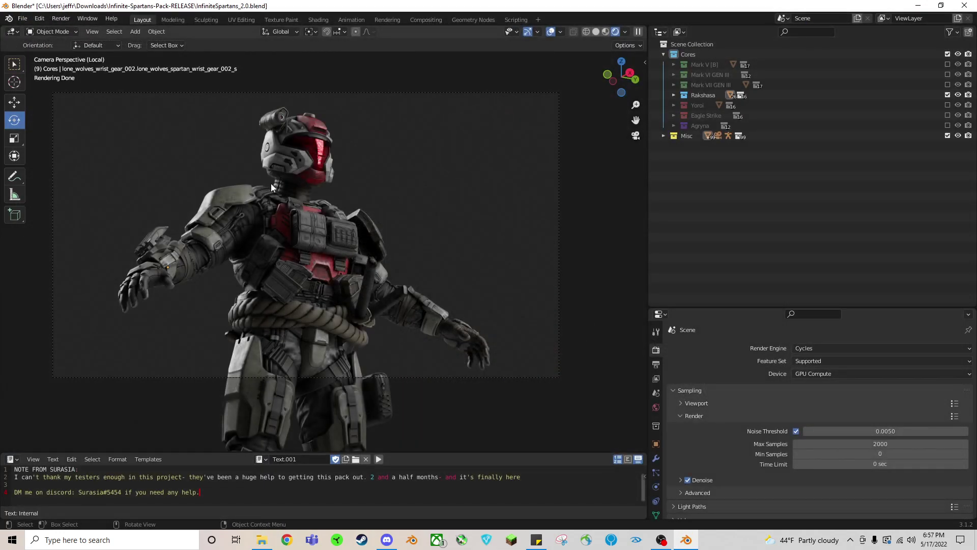
Step: Move the camera to face the Spartan from the front and switch the viewport to Material Preview shading
key("shift+grave")
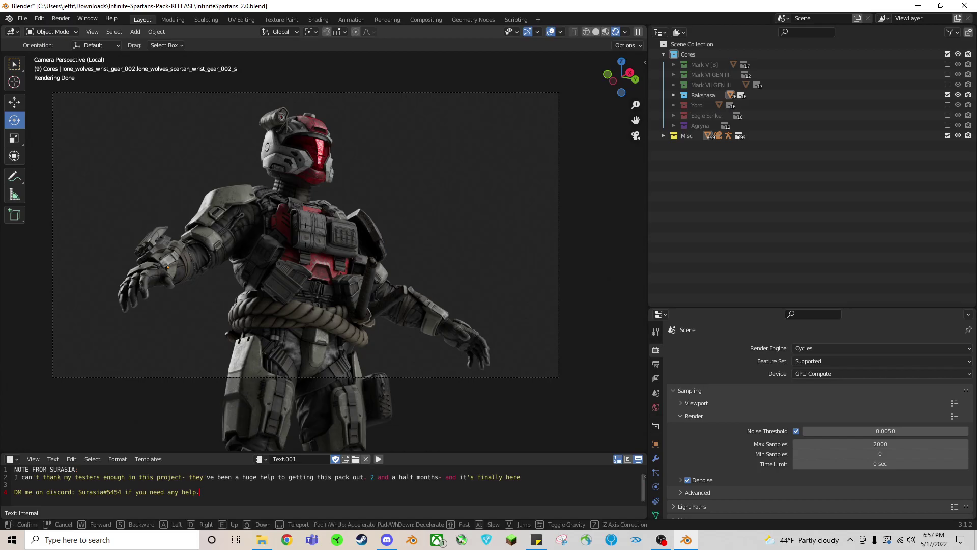
key("d")
key("e")
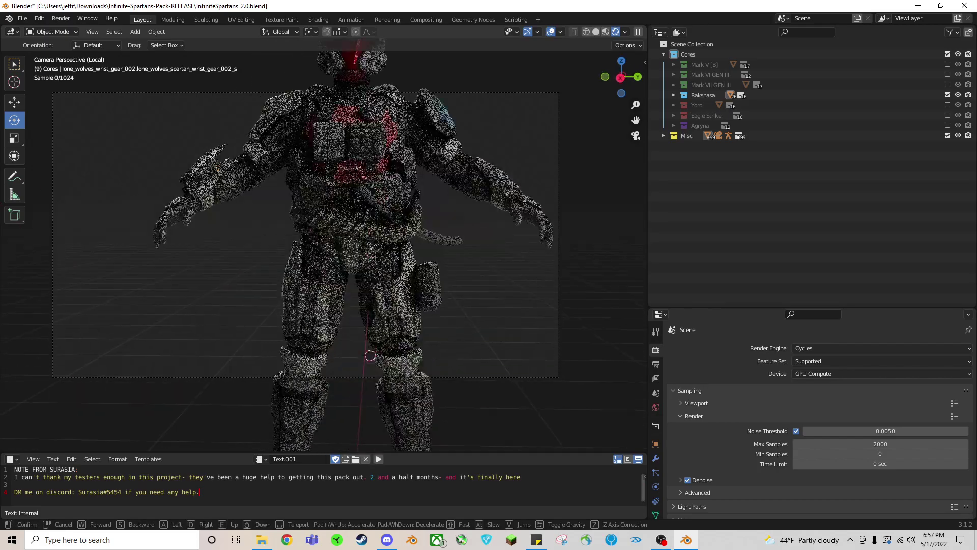
key("e")
key("w")
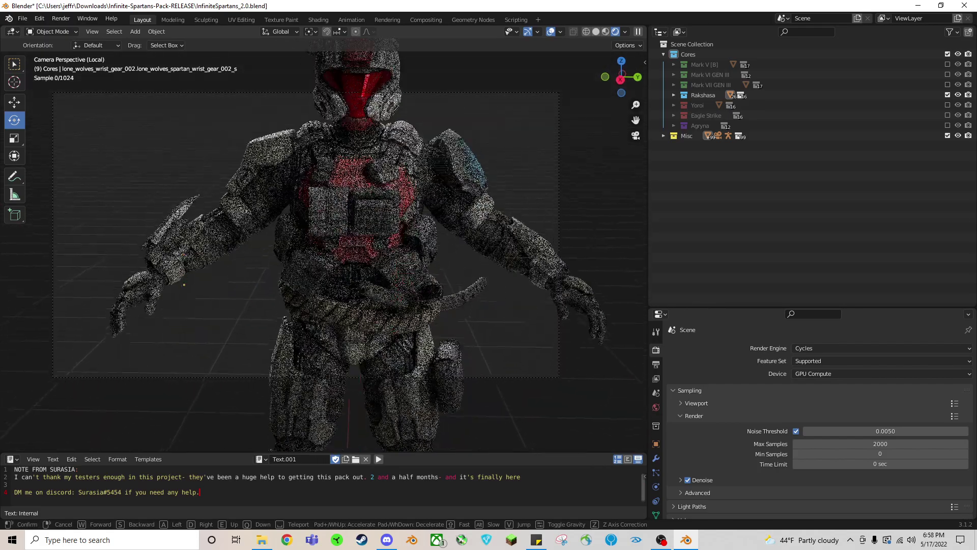
key("s")
left_click(323, 246)
left_click(607, 33)
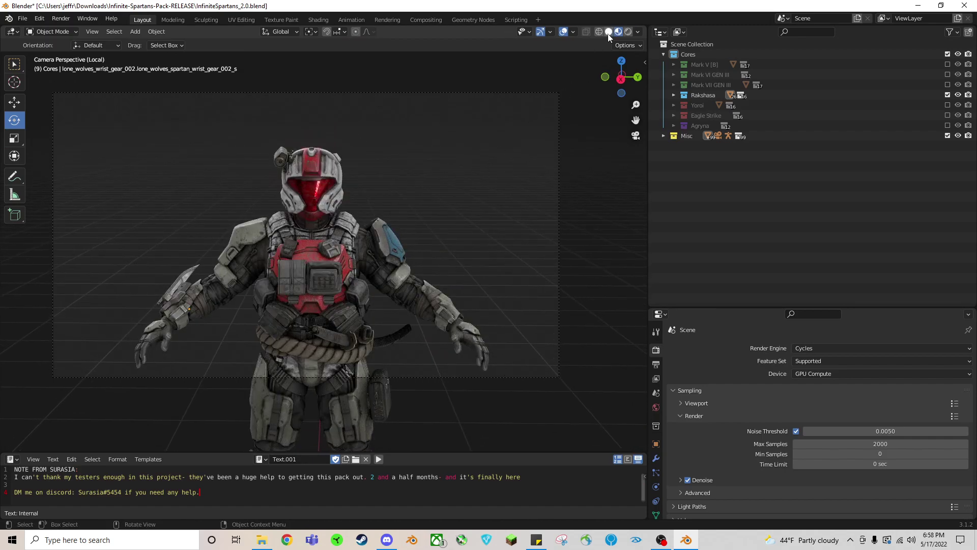
Step: Bring the camera closer to frame the Spartan's helmet, chest and shoulders from the front
key("shift+grave")
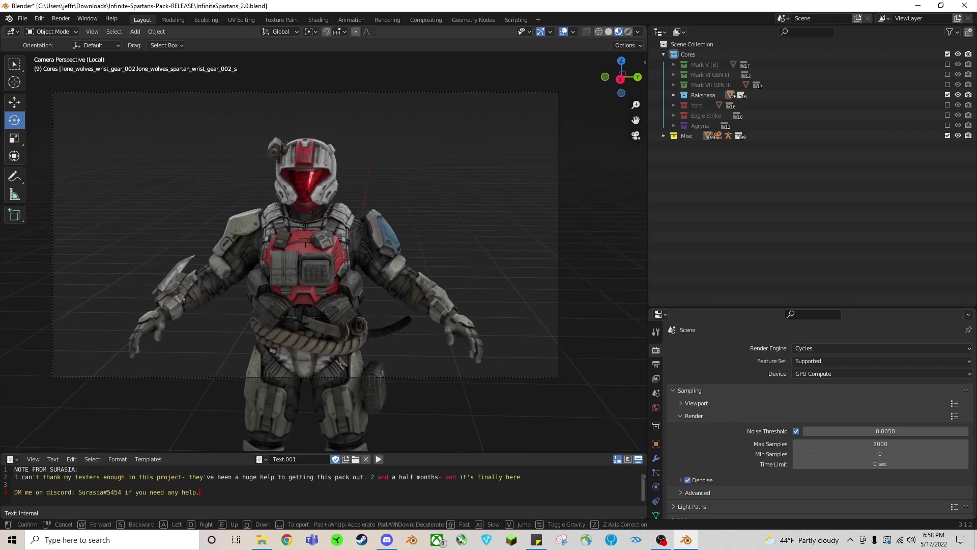
key("w")
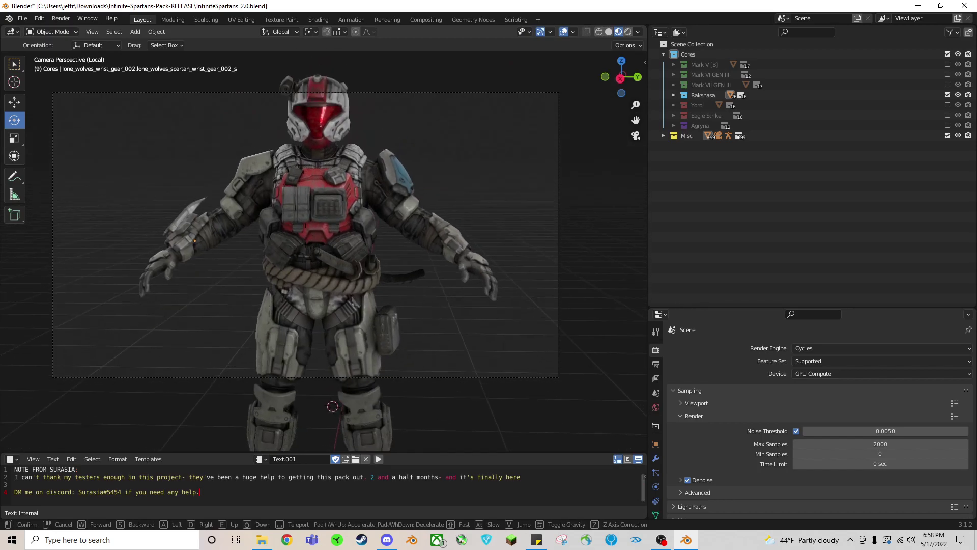
key("w")
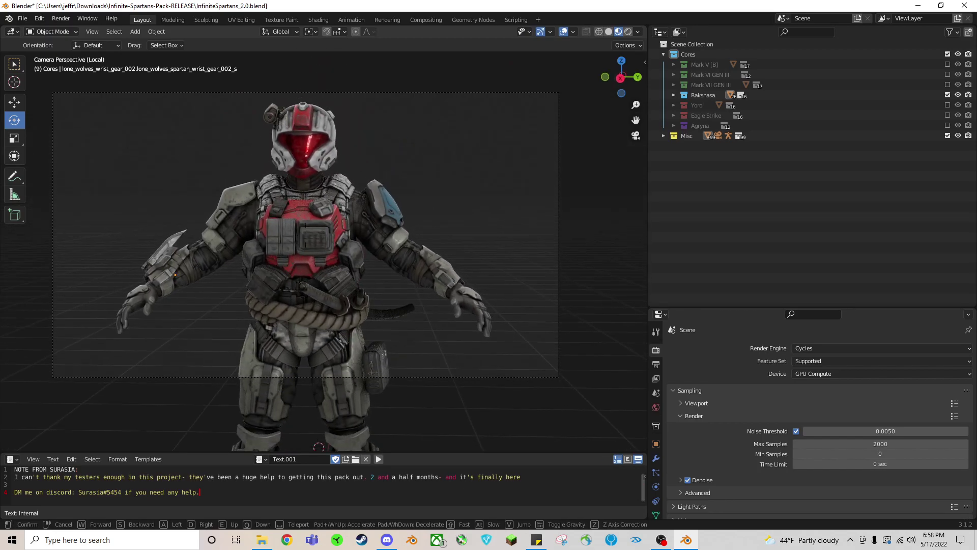
key("w")
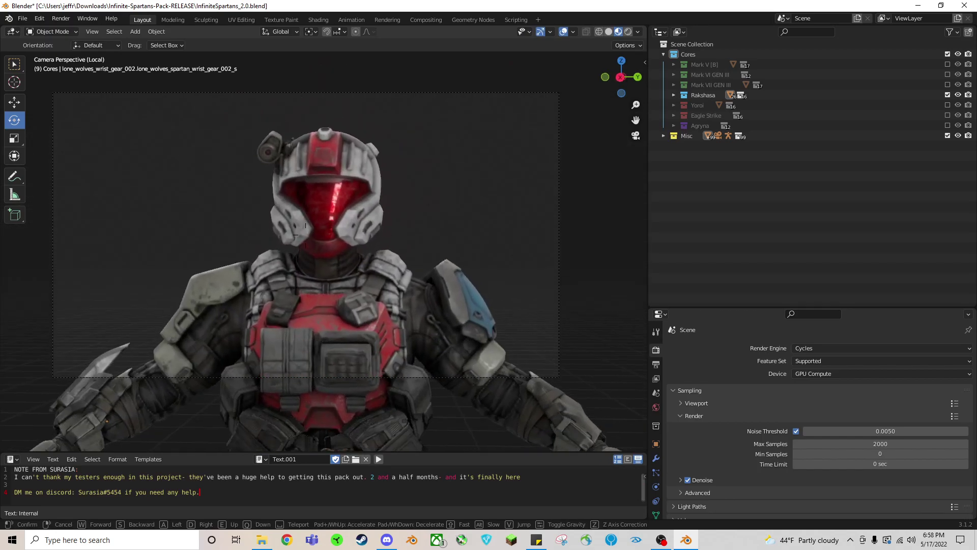
key("w")
left_click(323, 244)
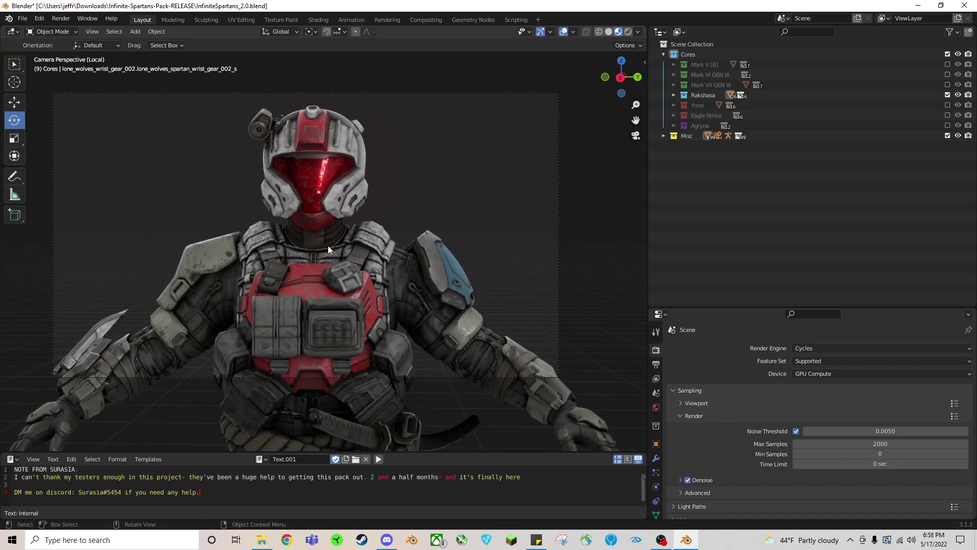
Step: Render the front close-up of the Spartan, check the whole image and close the render window
key("F12")
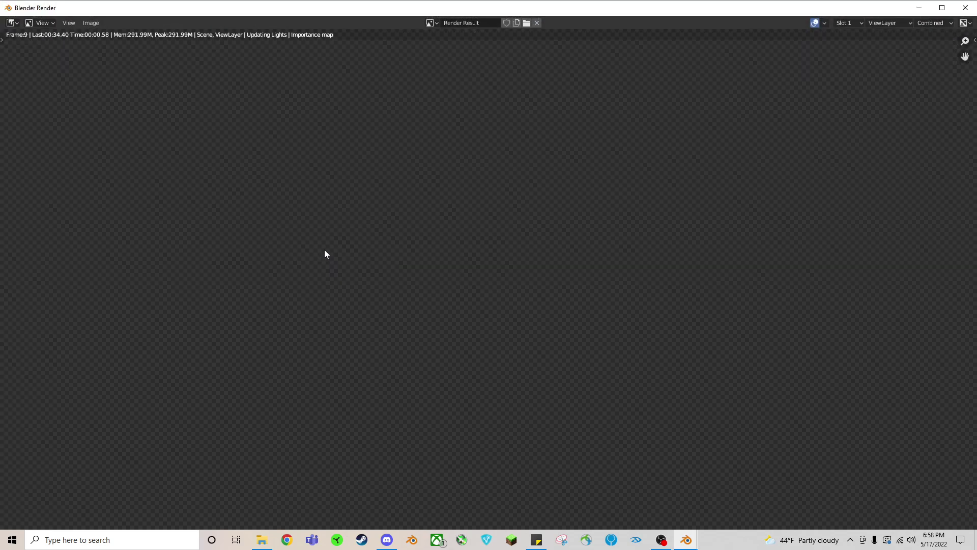
scroll(402, 259, "down", 1)
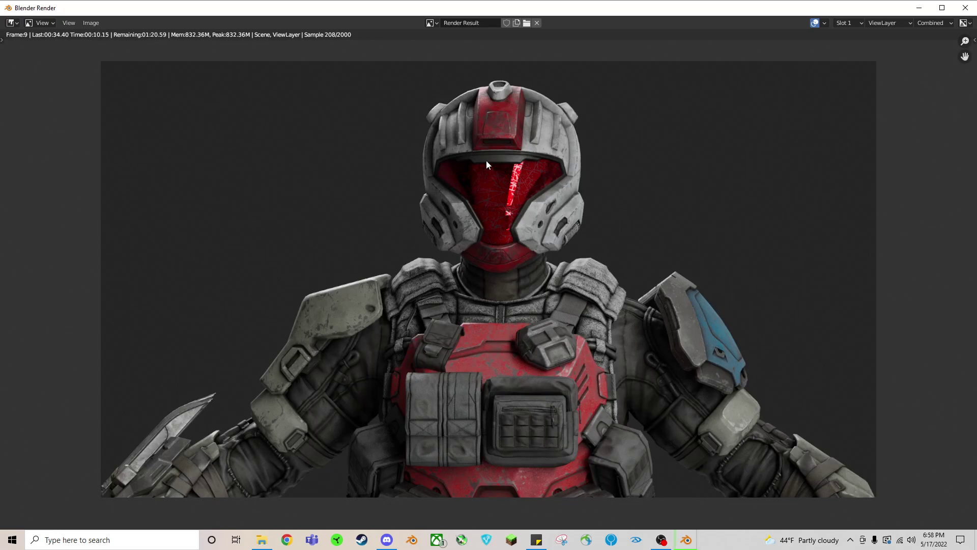
left_click(964, 8)
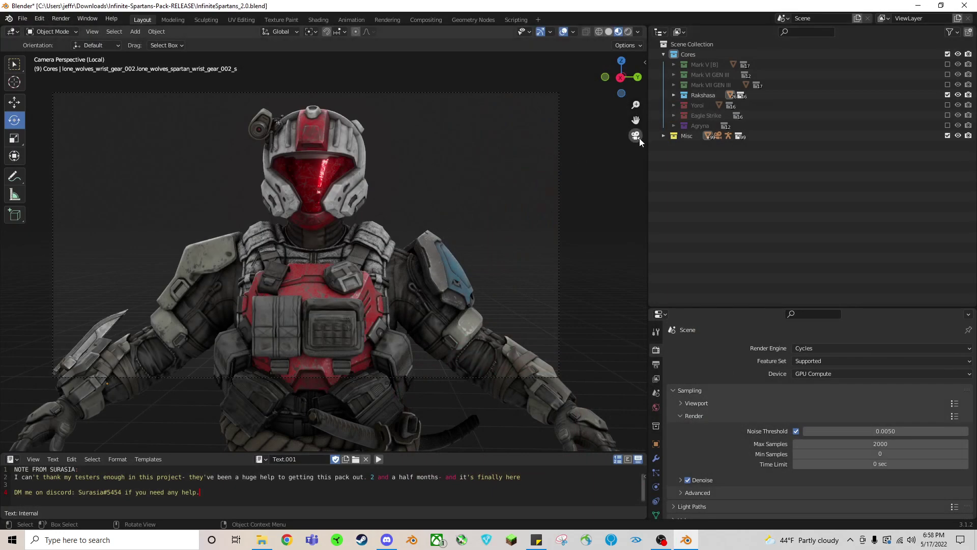
Step: Leave the camera view and back away until the full Spartan and the camera frame are in sight
left_click(636, 136)
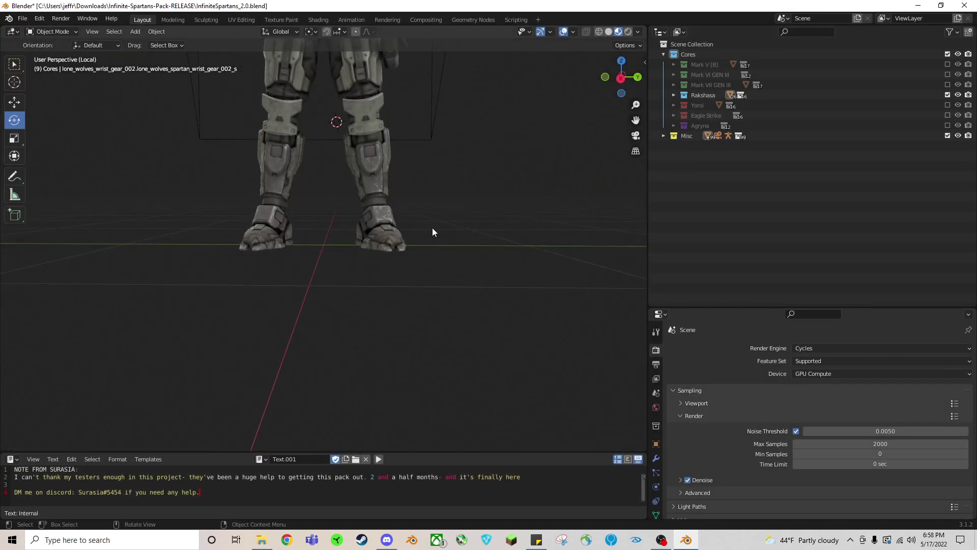
key("shift+grave")
key("s")
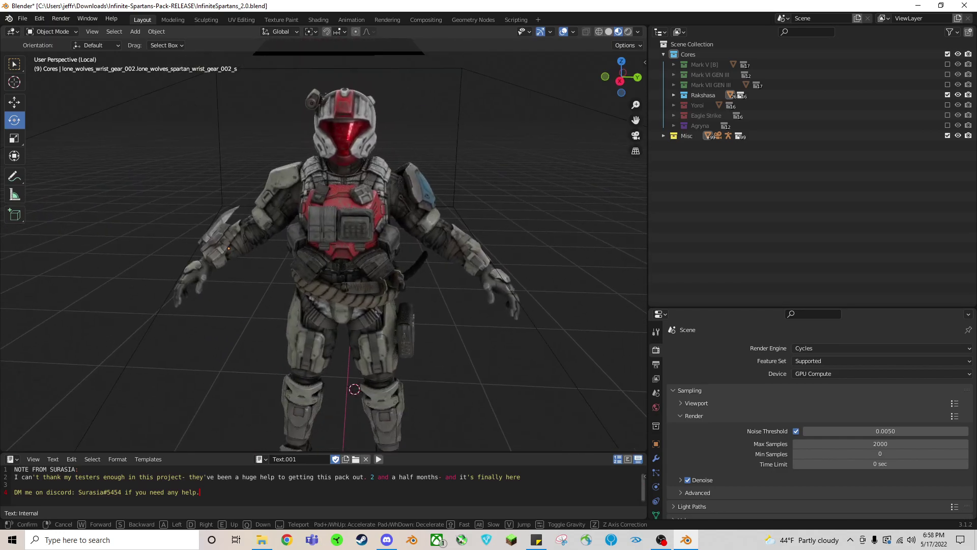
left_click(287, 211)
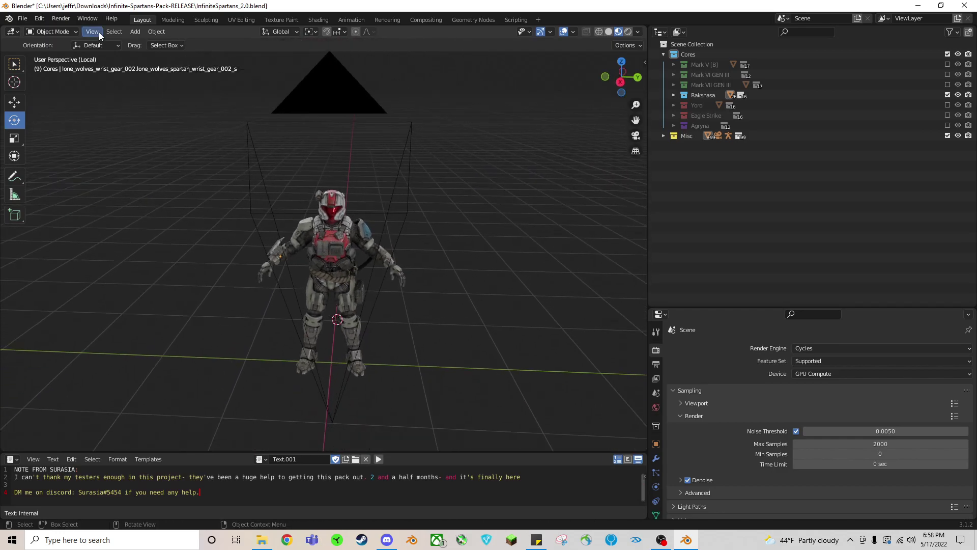
Step: Add a point light to the scene at the 3D cursor
left_click(135, 32)
mouse_move(167, 173)
left_click(237, 169)
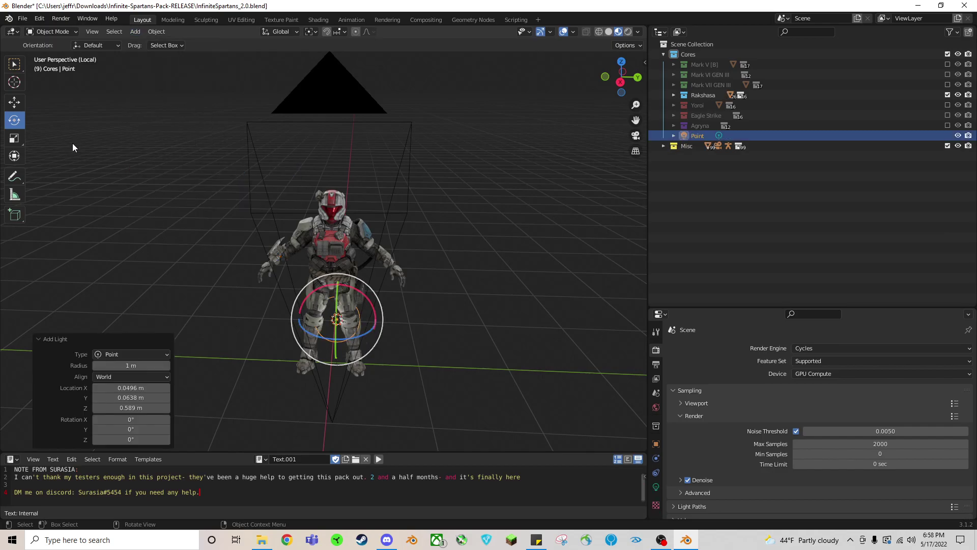
Step: Raise the point light about 1.17 m so it sits in front of the Spartan's upper body and visor
left_click(15, 102)
key("shift+grave")
left_click(324, 245)
left_click_drag(237, 220, 263, 227)
key("shift+grave")
key("w")
key("Escape")
left_click_drag(326, 283, 318, 79)
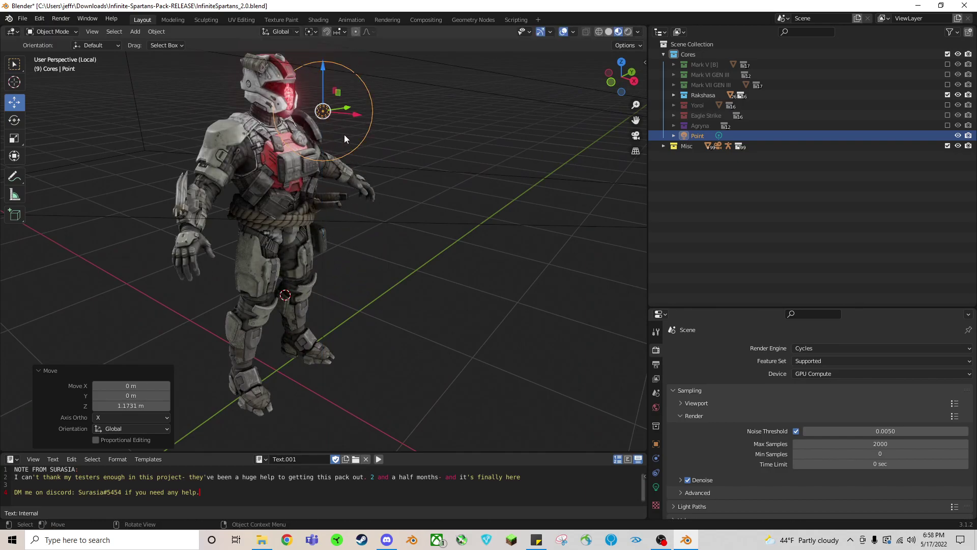
scroll(344, 134, "down", 1)
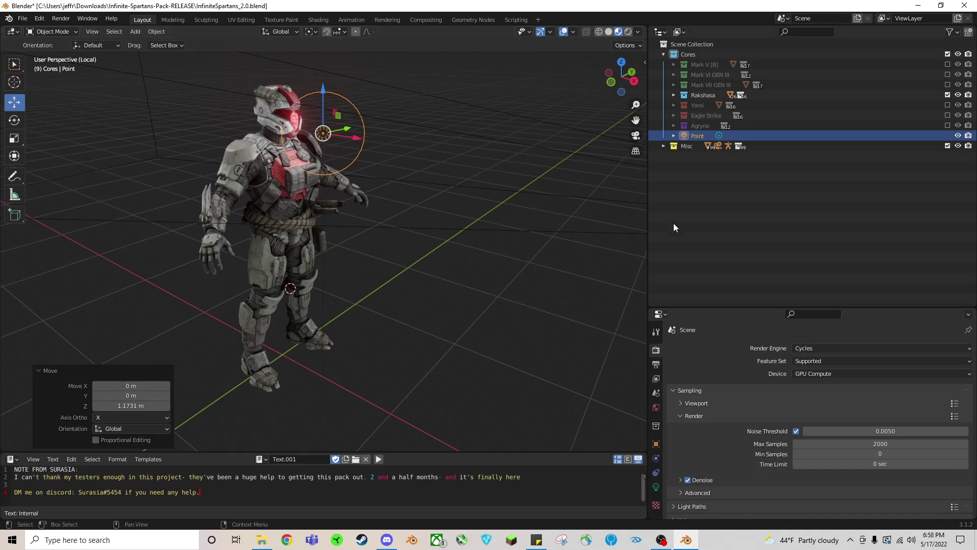
Step: Give the point light a pale yellow color with hue 0.150 and saturation 0.557
left_click(656, 488)
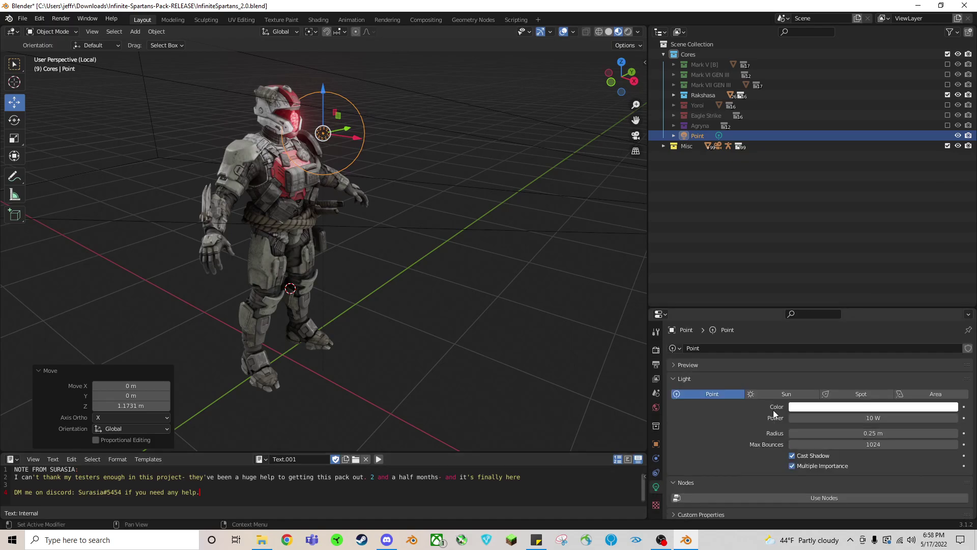
left_click(839, 410)
mouse_move(905, 313)
left_mouse_down()
mouse_move(898, 346)
mouse_move(873, 327)
mouse_move(872, 289)
mouse_move(905, 270)
mouse_move(942, 301)
mouse_move(931, 326)
mouse_move(907, 313)
mouse_move(883, 323)
left_mouse_up()
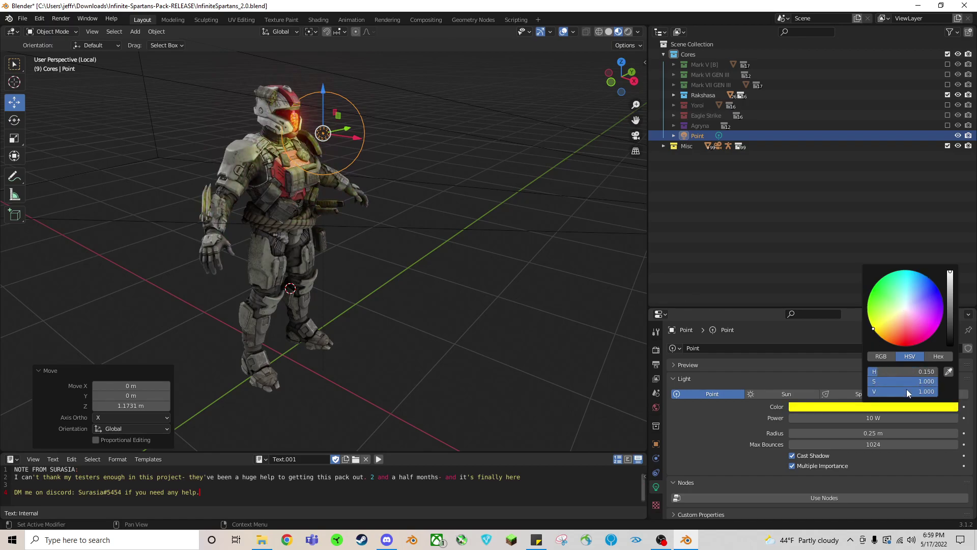
left_click_drag(875, 327, 897, 314)
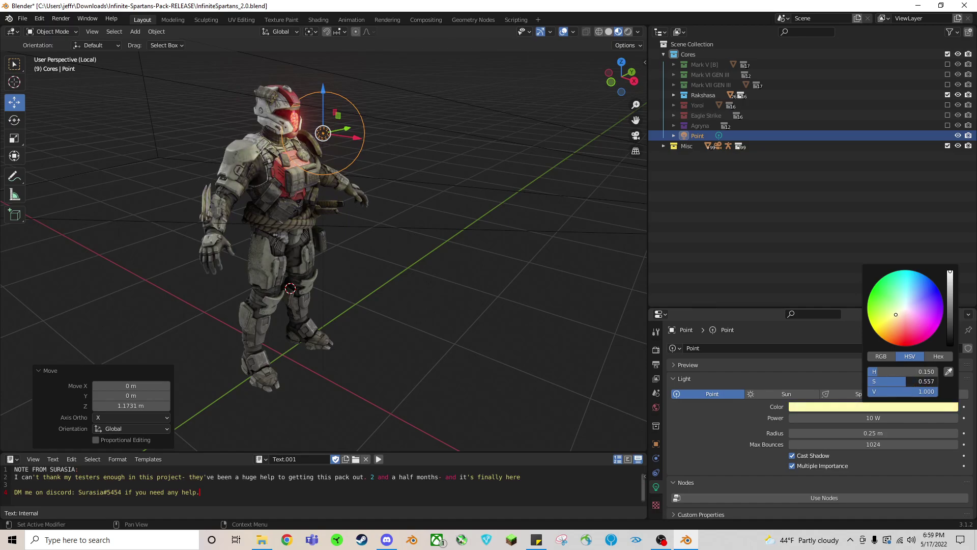
Step: Move the light about 0.39 m along Y beside the Spartan's head, with power 21.8 W and radius 0.06 m
left_click_drag(324, 116, 386, 90)
middle_click_drag(400, 159, 344, 152)
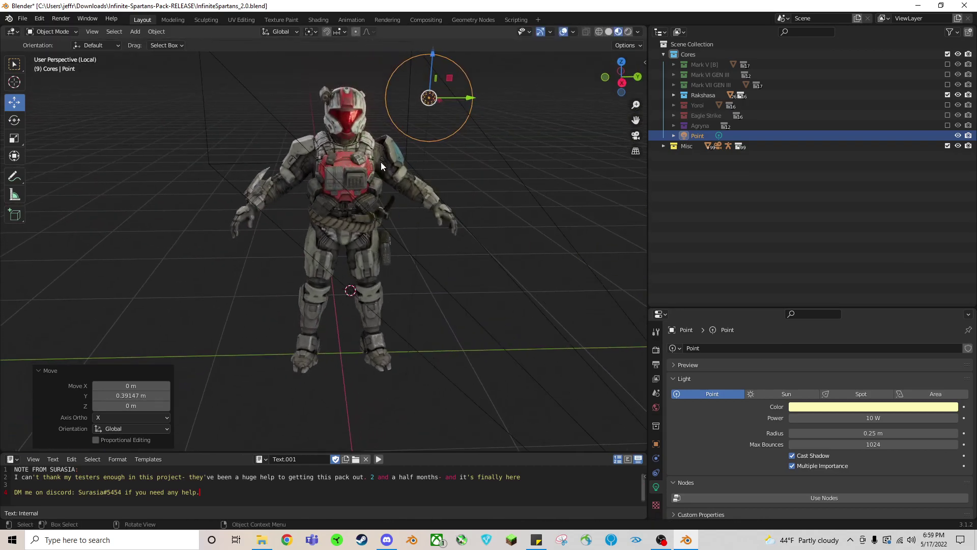
mouse_move(870, 417)
left_mouse_down()
mouse_move(901, 418)
mouse_move(885, 433)
mouse_move(901, 433)
mouse_move(865, 433)
left_mouse_up()
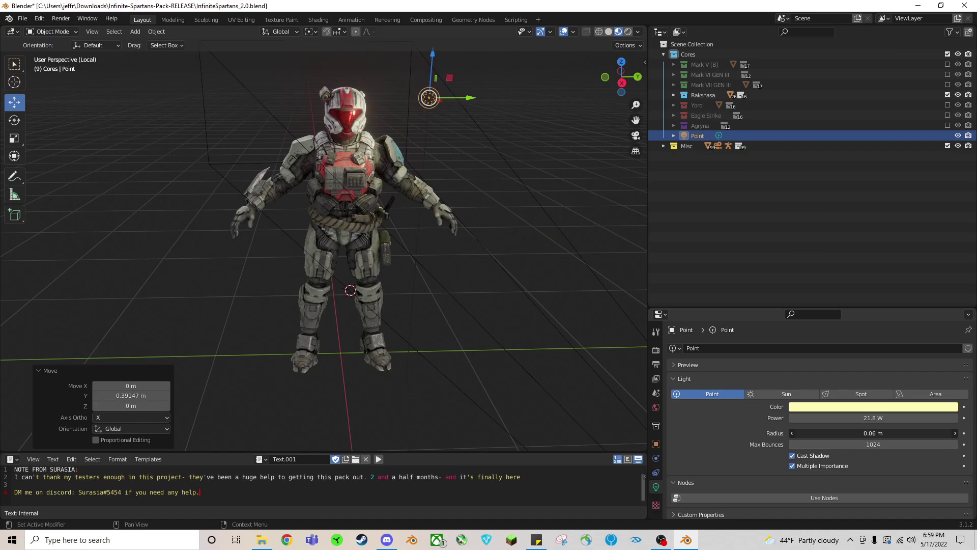
Step: Render the close-up with the point light, check the whole image and close the render window
key("F12")
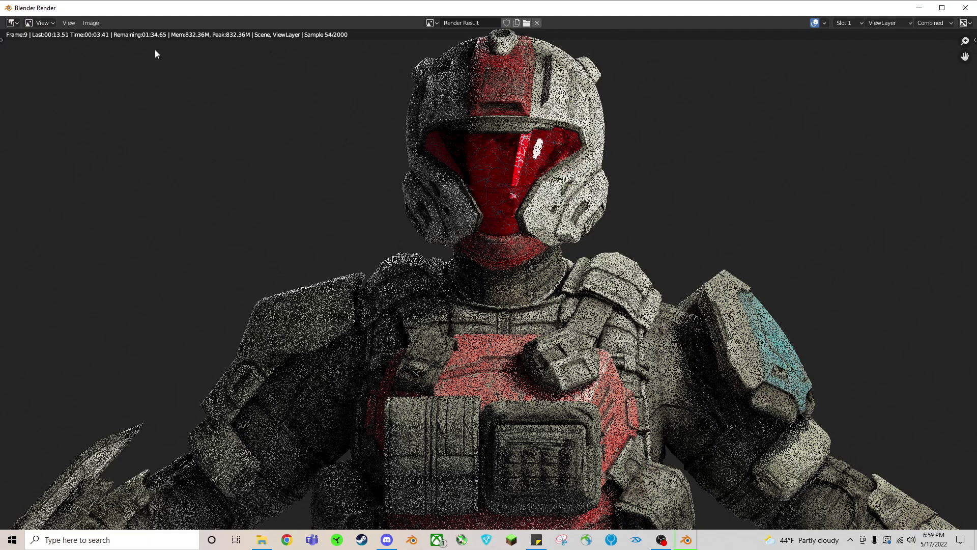
scroll(342, 246, "down", 1)
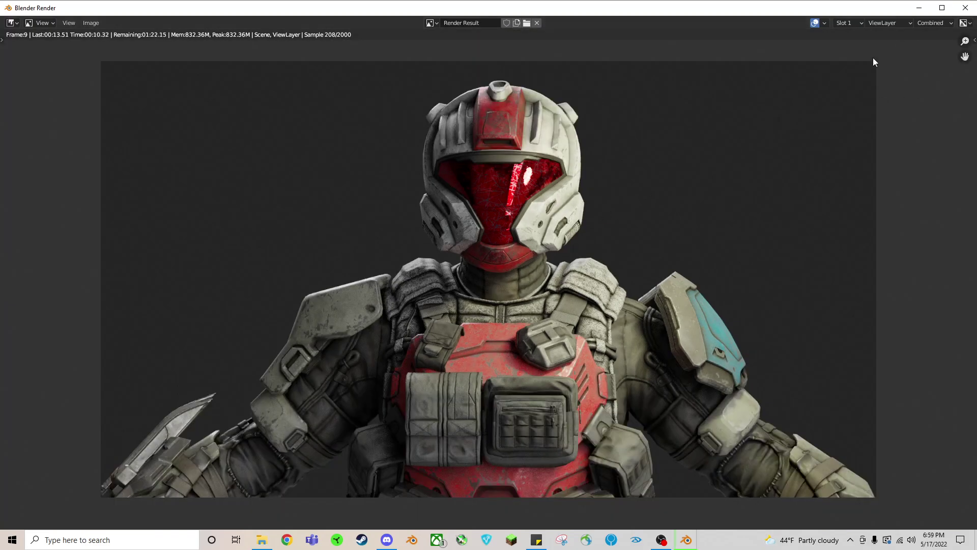
key("Escape")
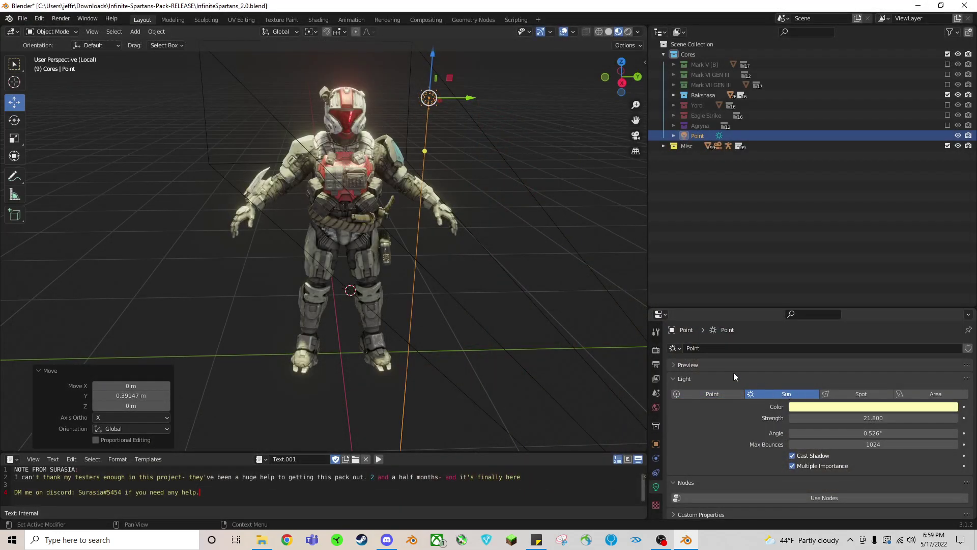
Step: Raise the sun light, move it about 1.08 m along Y and aim it at the Spartan's helmet
scroll(402, 119, "down", 3)
key("g")
key("z")
left_click_drag(402, 75, 405, 23)
scroll(491, 276, "down", 1)
mouse_move(490, 277)
middle_mouse_down()
mouse_move(479, 284)
mouse_move(478, 269)
middle_mouse_up()
left_click_drag(445, 108, 342, 155)
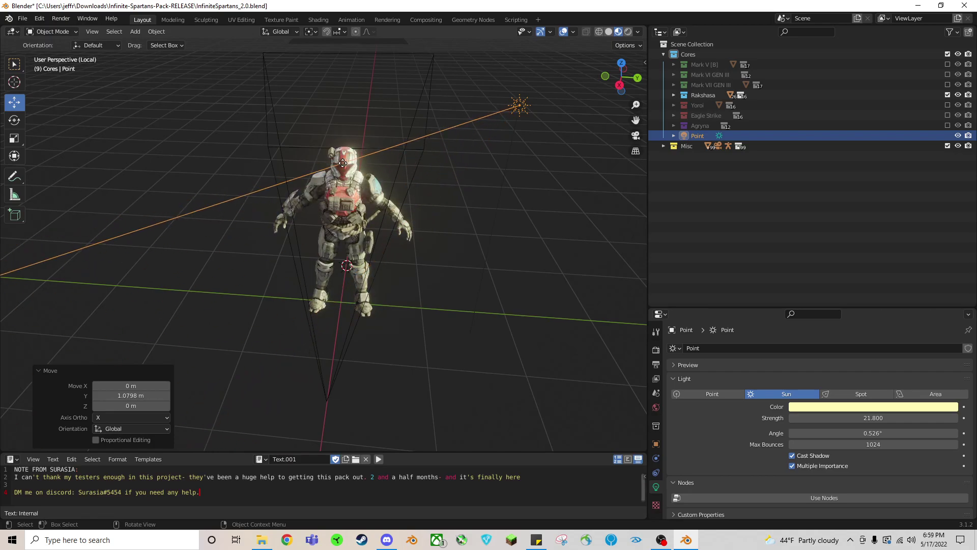
Step: Set the sun strength to 23.950 and shift the light along X, re-aiming it at the Spartan's head
left_click_drag(856, 417, 865, 417)
left_click_drag(530, 116, 389, 290)
left_click_drag(589, 239, 346, 168)
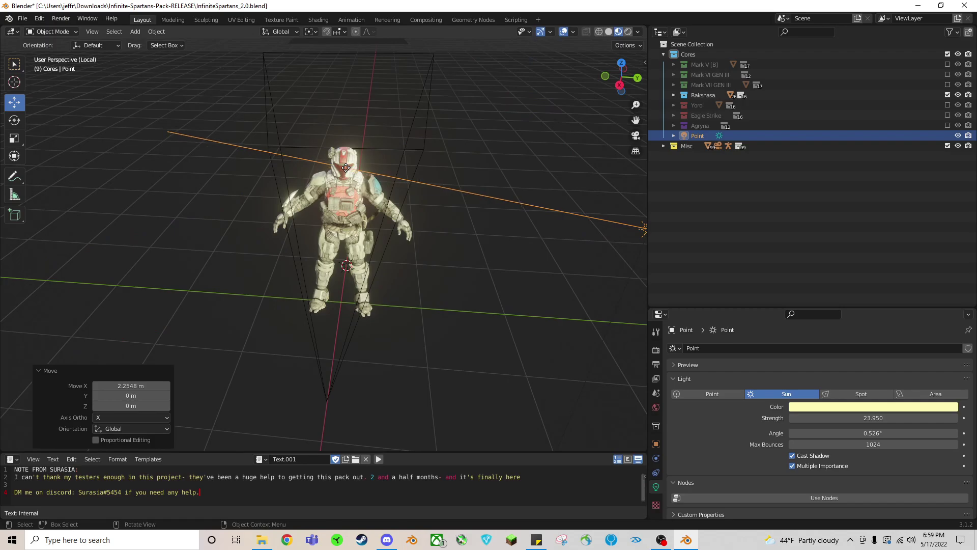
middle_click_drag(481, 209, 603, 159)
left_click_drag(636, 167, 503, 131)
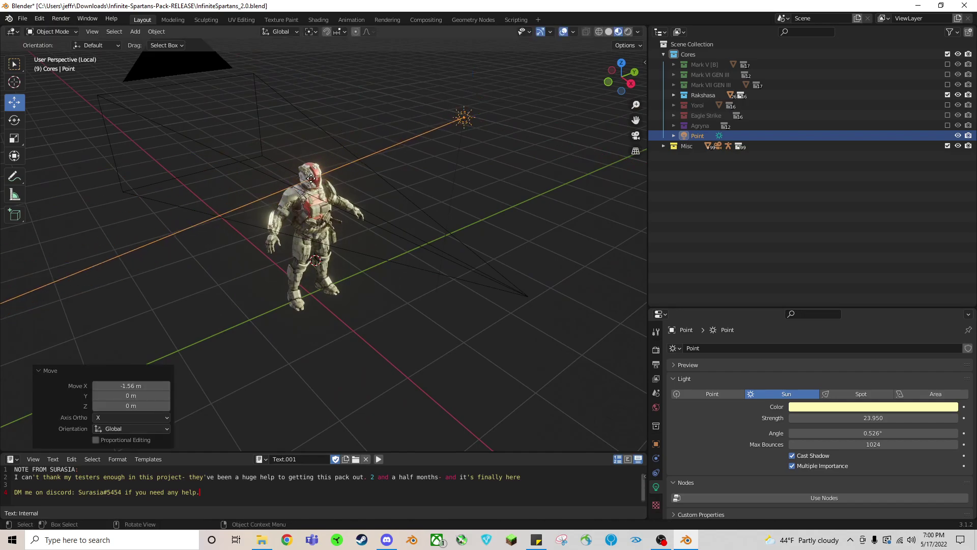
middle_click_drag(368, 199, 498, 202)
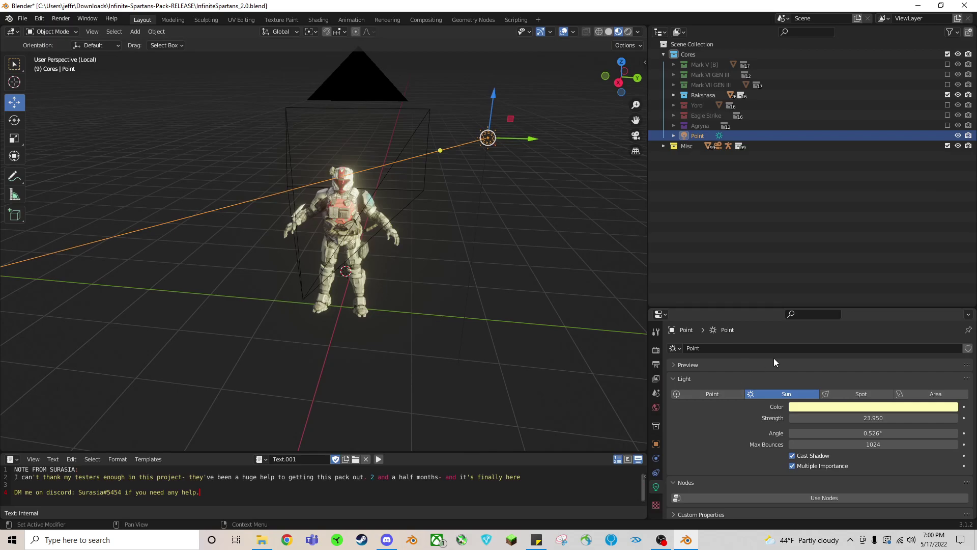
Step: Change the light to a Spot, aim it at the Spartan's head and reposition it beside the figure
left_click(861, 395)
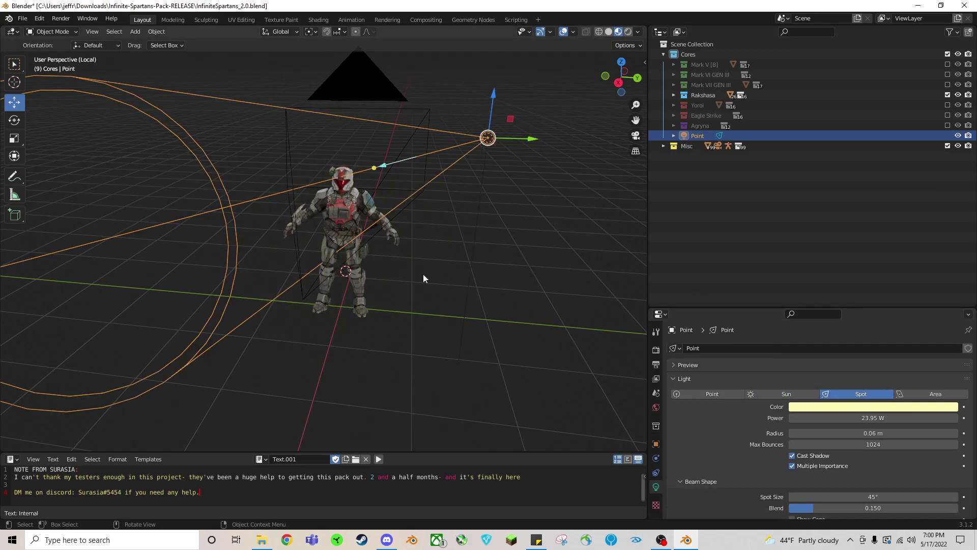
left_click_drag(376, 165, 344, 187)
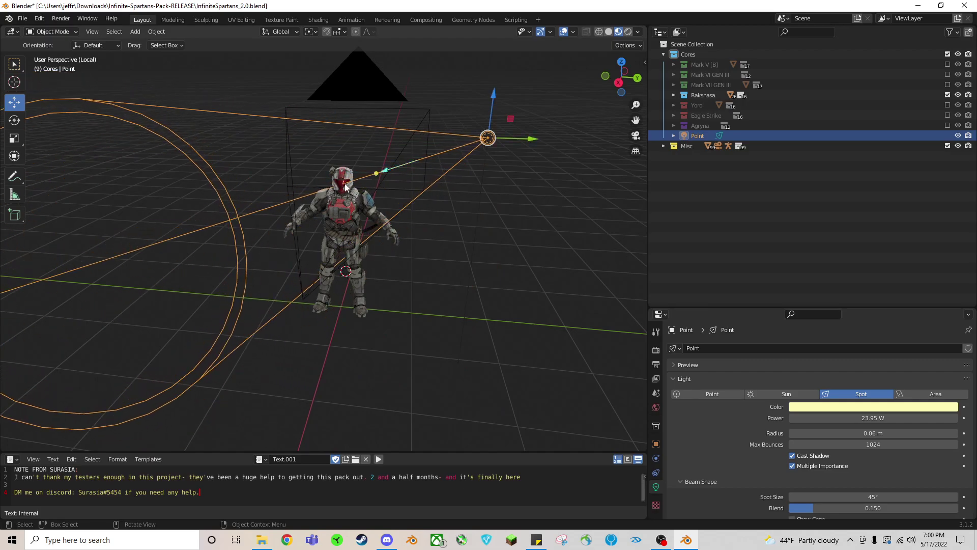
left_click_drag(527, 141, 456, 135)
left_click_drag(420, 92, 429, 147)
middle_click_drag(434, 191, 294, 210)
left_click_drag(294, 210, 229, 257)
middle_click_drag(427, 278, 444, 295)
left_click_drag(289, 291, 471, 305)
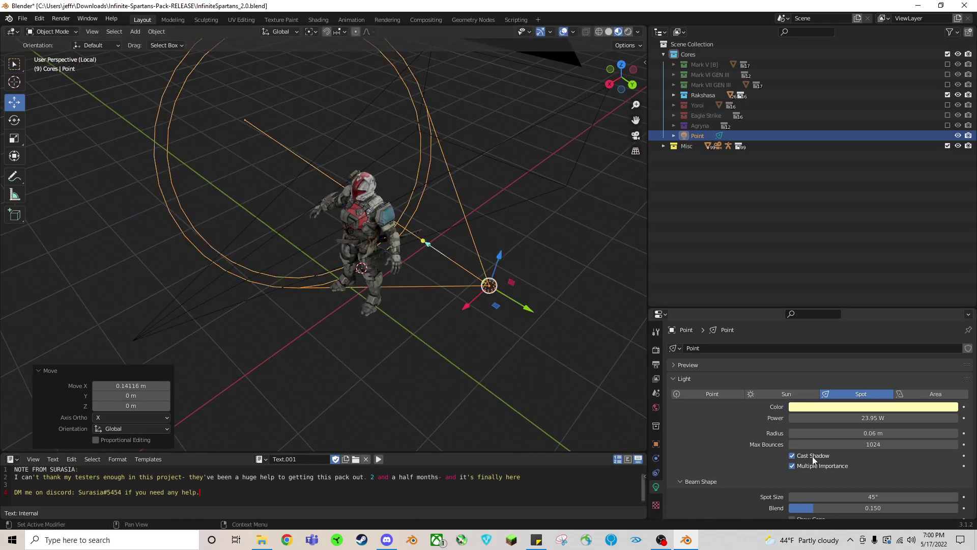
Step: Show the spotlight's cone and reposition the light, raising it about 0.69 m beside the Spartan
scroll(814, 456, "down", 3)
left_click(792, 463)
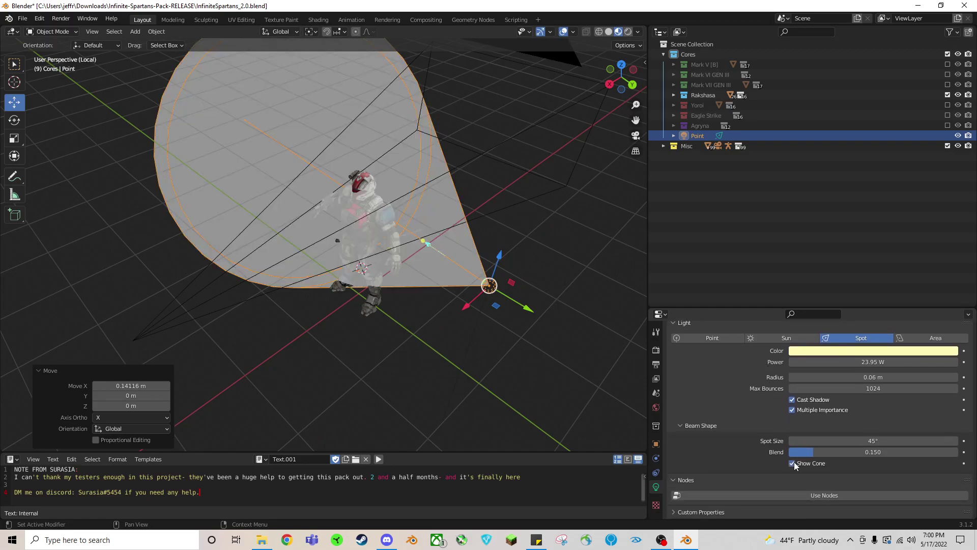
middle_click_drag(505, 369, 462, 261)
key("g")
left_click_drag(393, 309, 467, 323)
left_click_drag(470, 220, 486, 135)
middle_click_drag(389, 220, 447, 233)
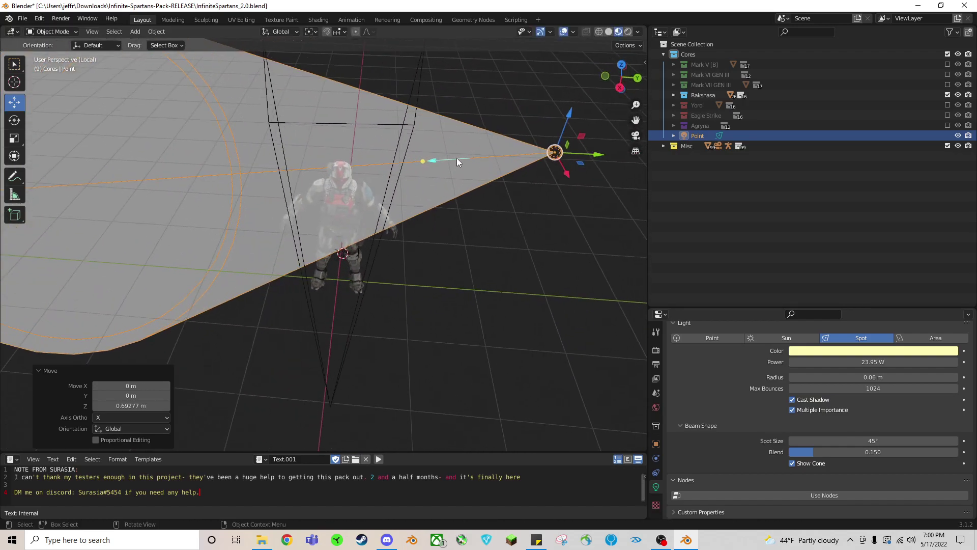
Step: Narrow the spot size to 3.49° and move the light about 0.22 m along X so its beam meets the helmet
left_click_drag(463, 157, 540, 183)
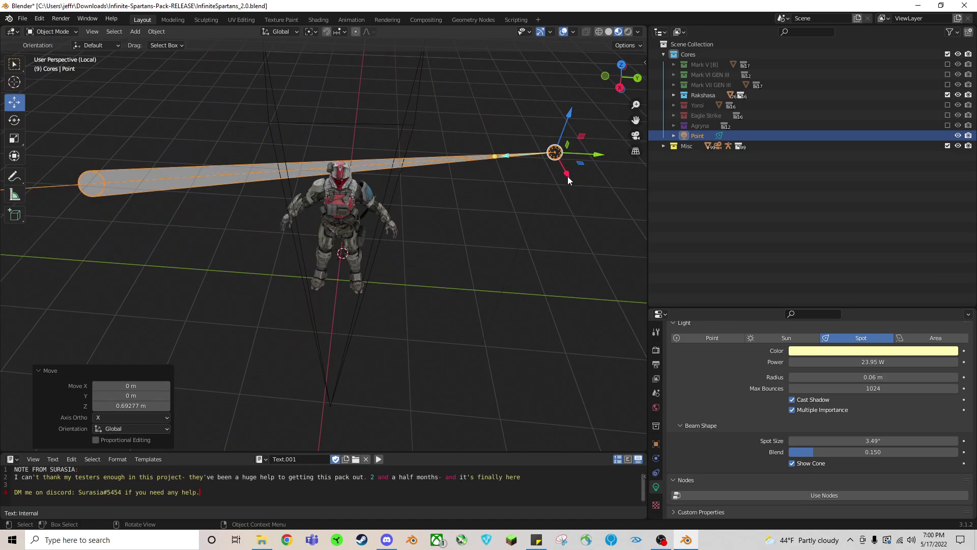
key("g")
key("x")
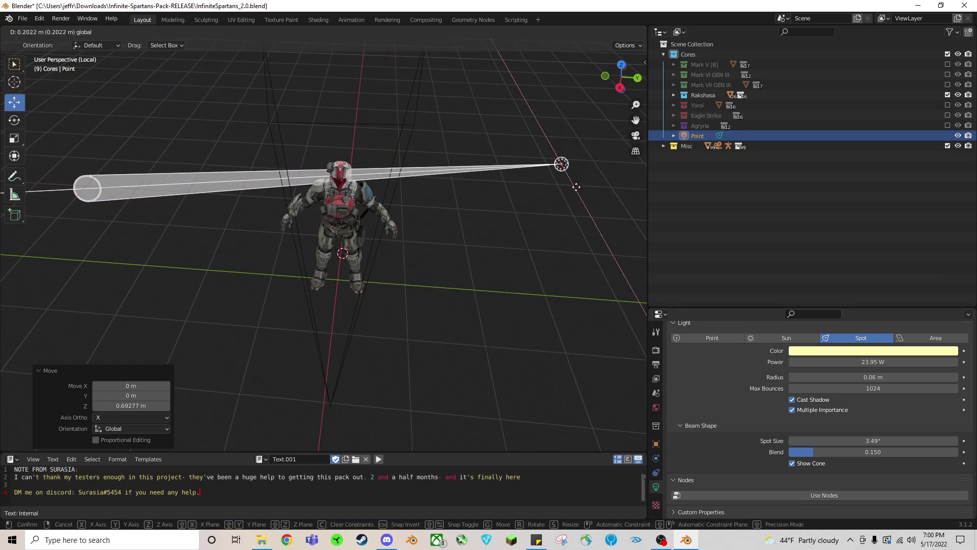
left_click(577, 191)
Step: Set the spotlight's power to 10000 W
left_click(883, 360)
type("10000")
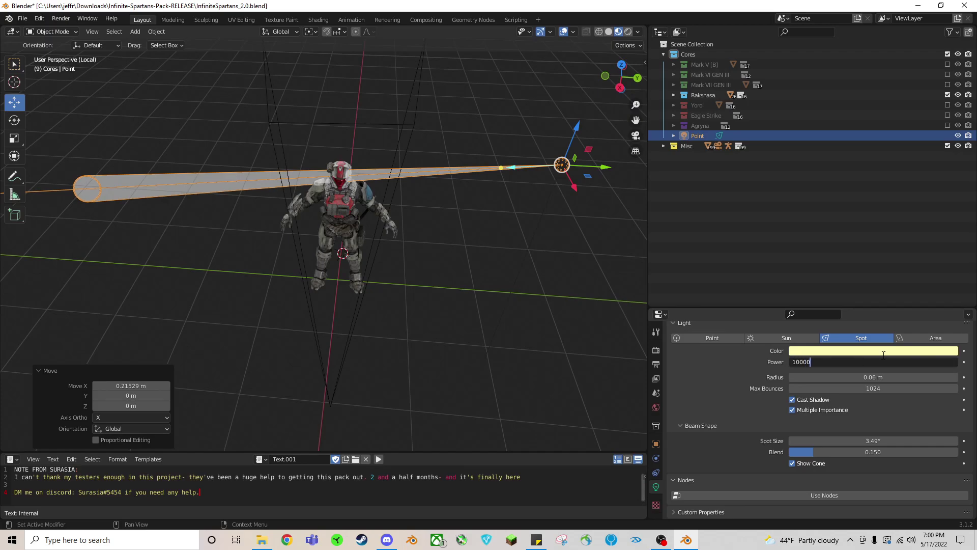
key("Return")
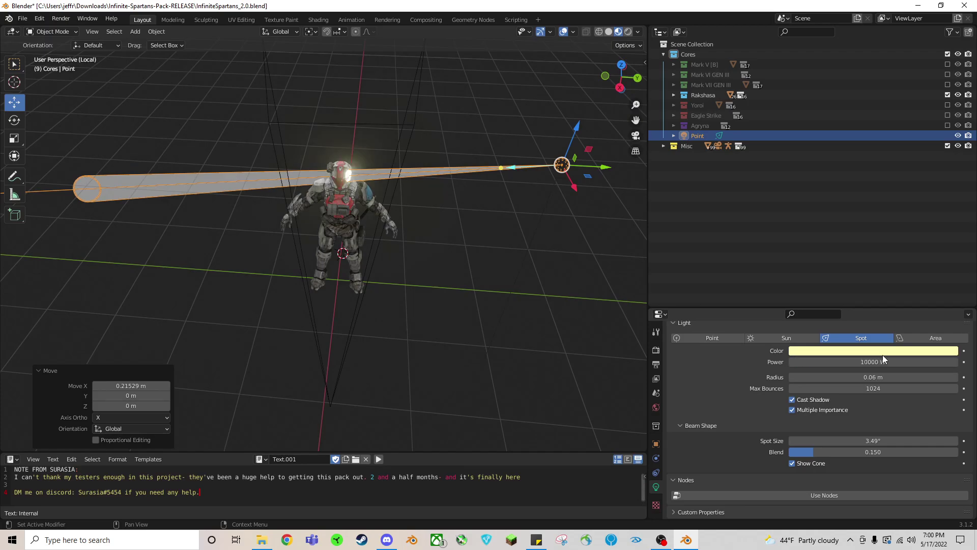
Step: Render the close-up with the spotlight, check the whole image and close the render window
left_click(628, 32)
left_click(619, 32)
key("F12")
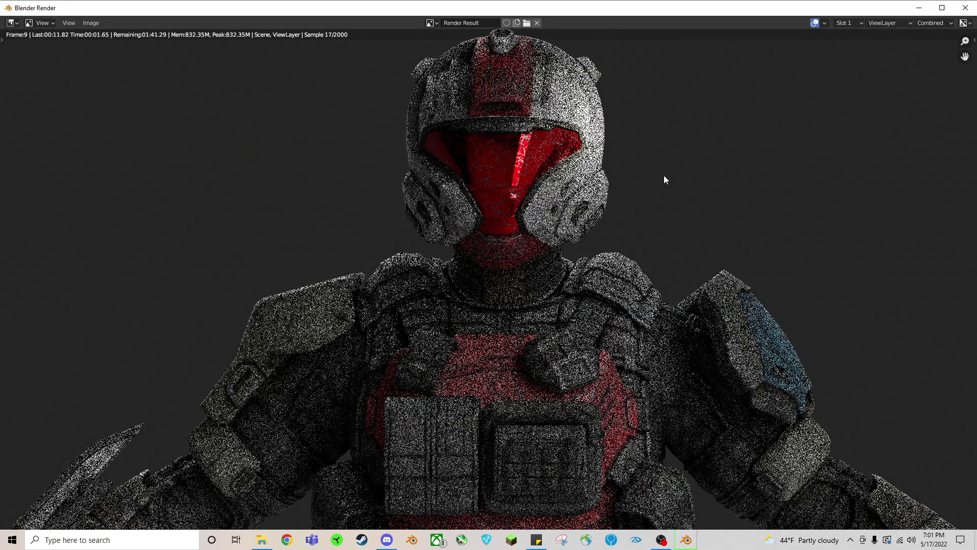
scroll(613, 218, "down", 1)
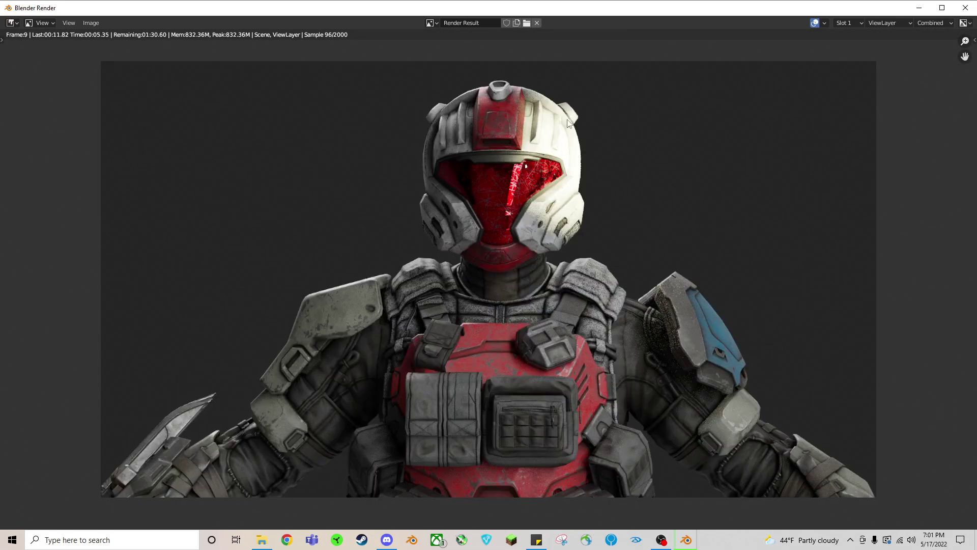
left_click(966, 9)
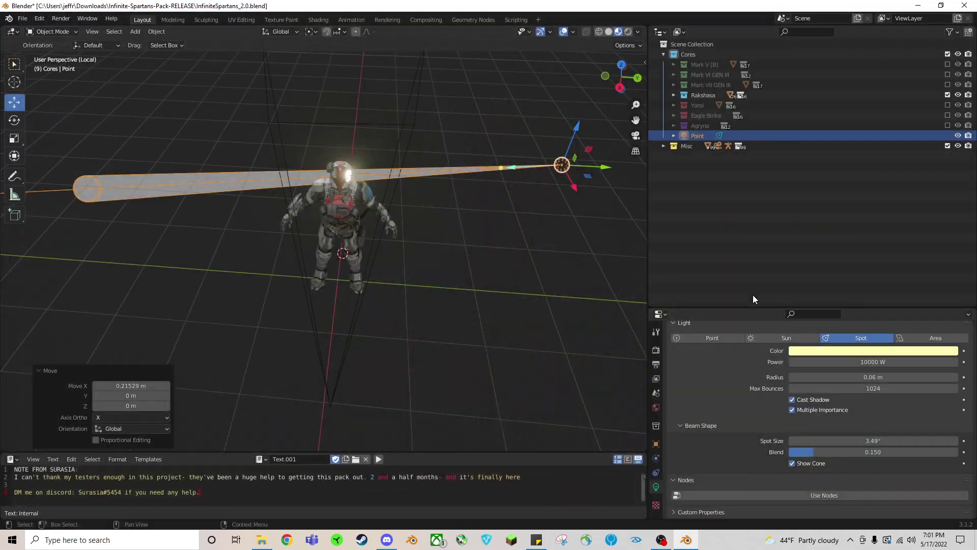
Step: Change the light to an Area light and set its power to 100 W
left_click(910, 339)
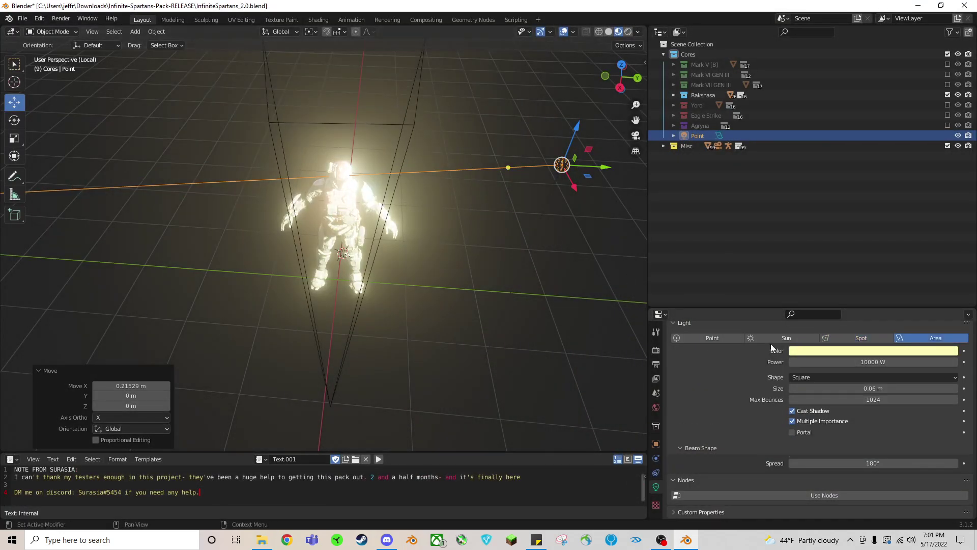
left_click(870, 360)
type("100")
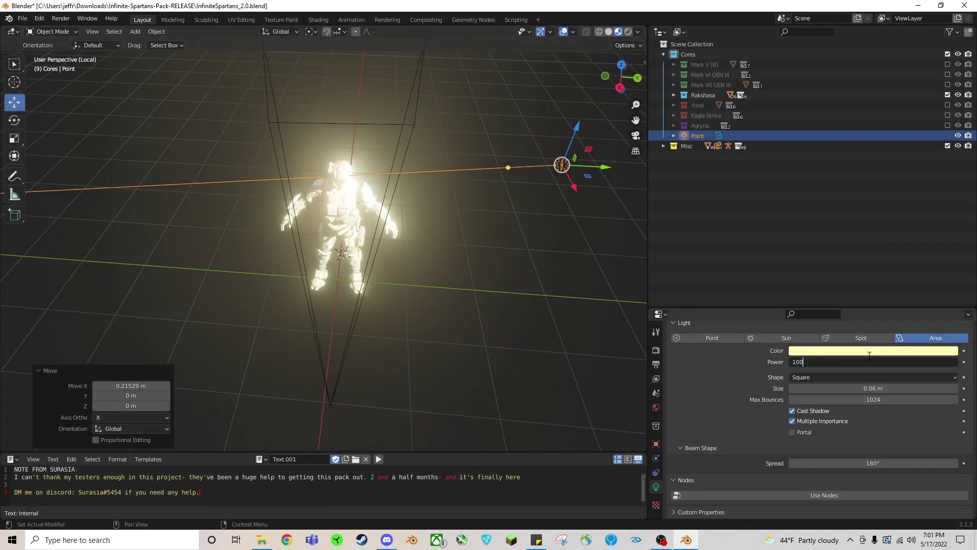
key("Return")
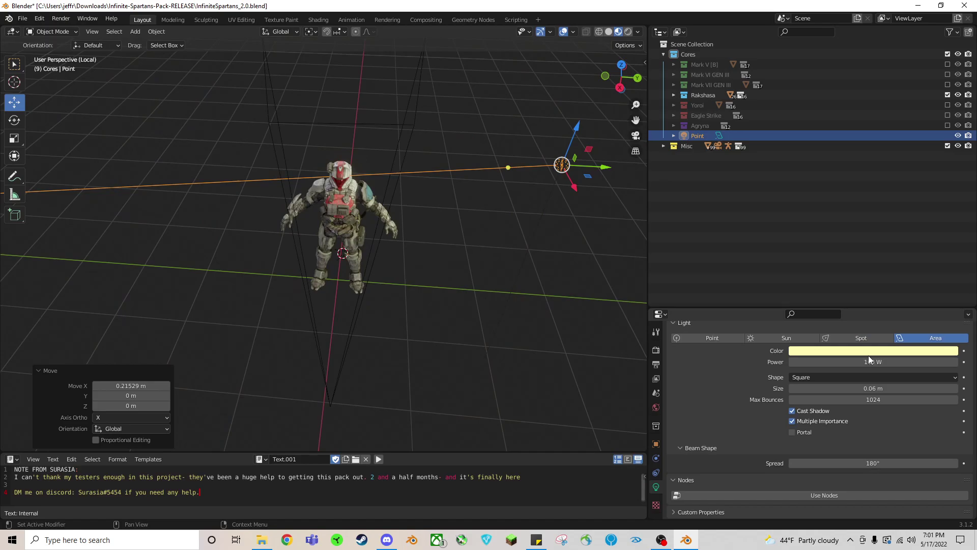
Step: Move the area light about 0.69 m along negative X and scale it up by about 78
middle_click_drag(543, 191, 591, 173)
left_click_drag(505, 65, 477, 213)
key("s")
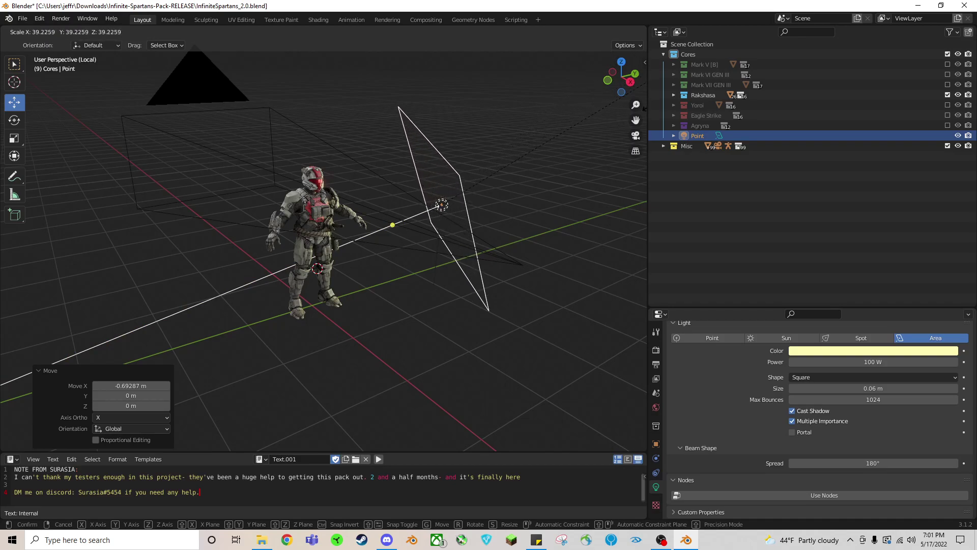
left_click(170, 348)
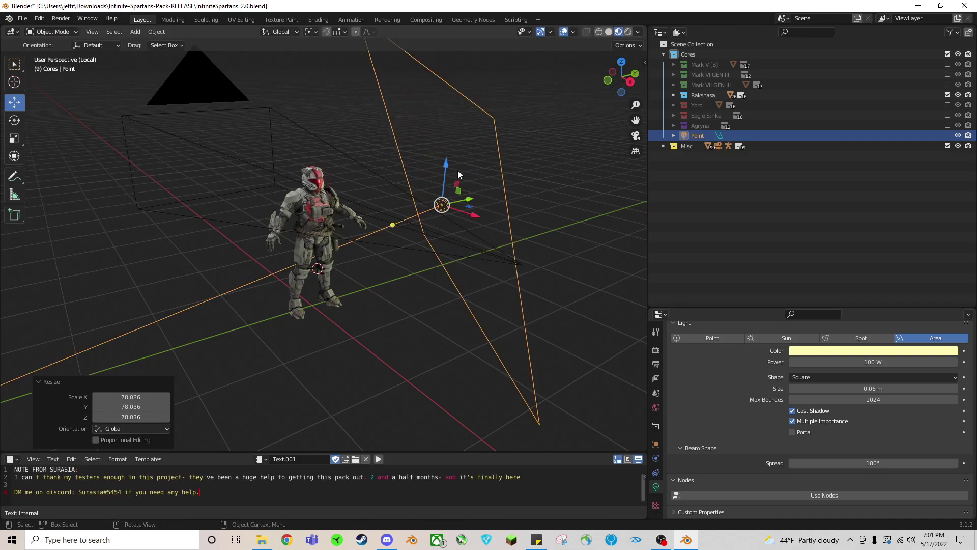
Step: Rotate the enlarged area light so it points at the Spartan's torso
key("r")
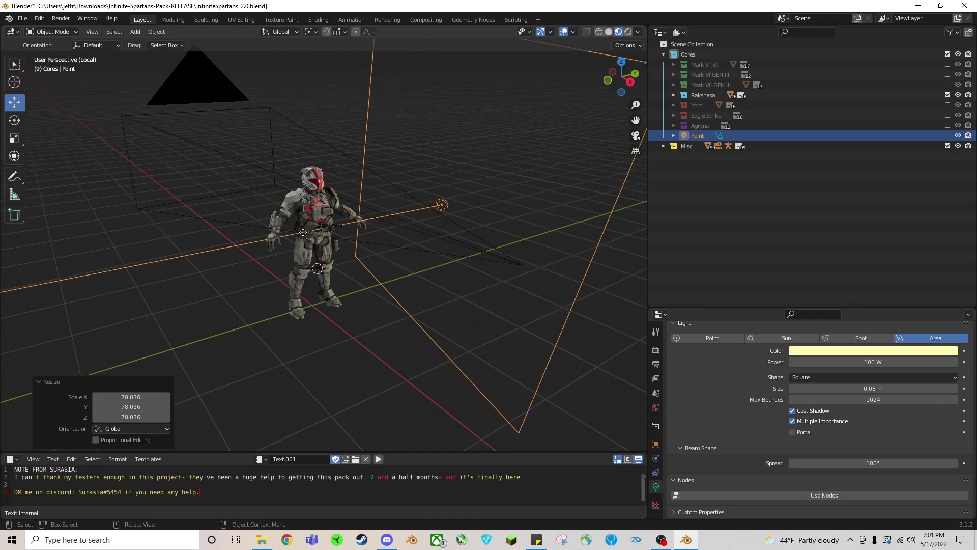
left_click(581, 358)
middle_click_drag(581, 357, 458, 330)
Step: Set the area light's power to 1000 W
left_click(879, 359)
type("1")
key("Return")
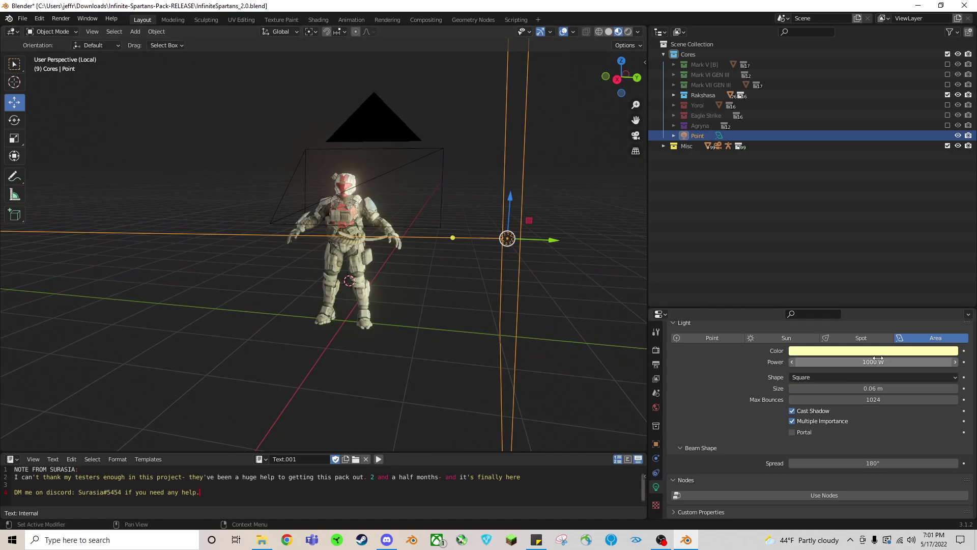
scroll(444, 319, "down", 1)
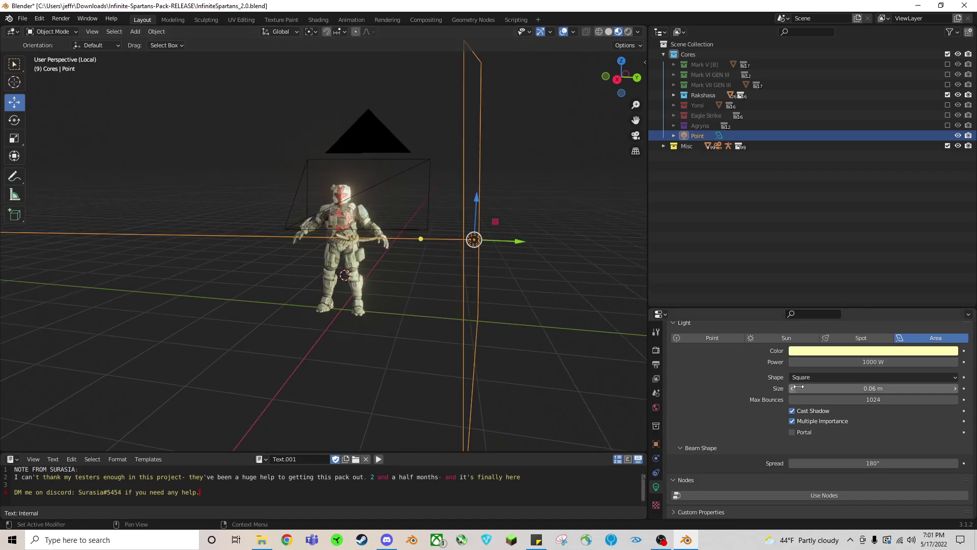
Step: Reduce the area light's size to 0 m, render the image, and stop the render early
left_click_drag(873, 388, 834, 389)
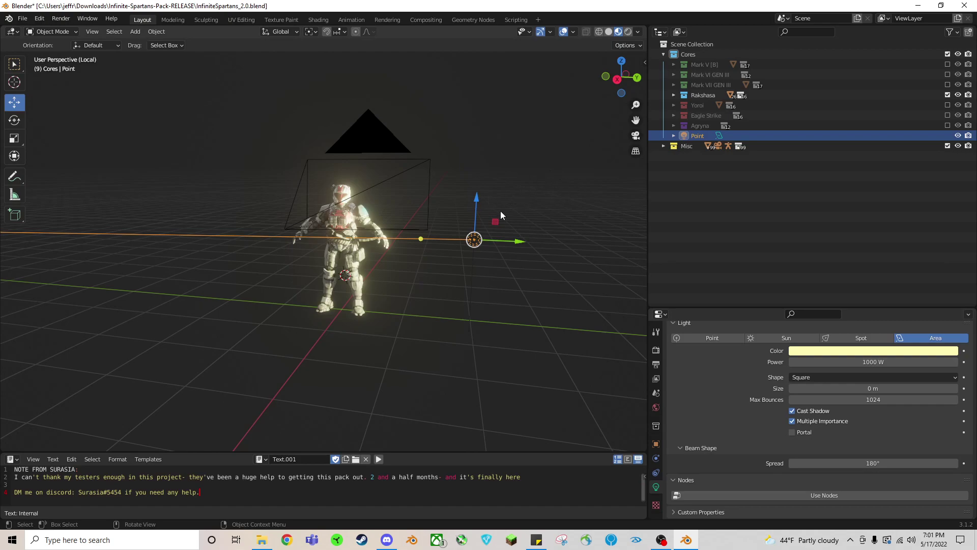
left_click(59, 19)
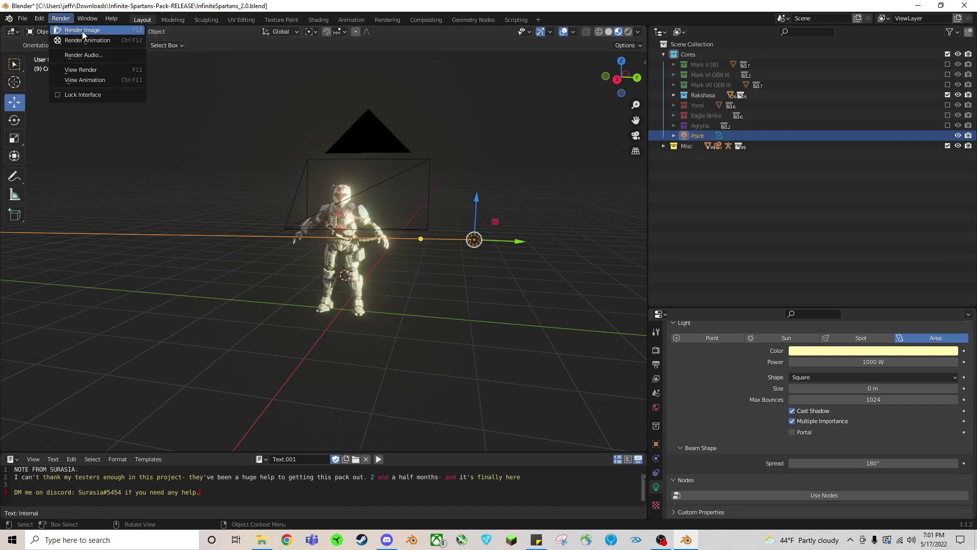
left_click(83, 31)
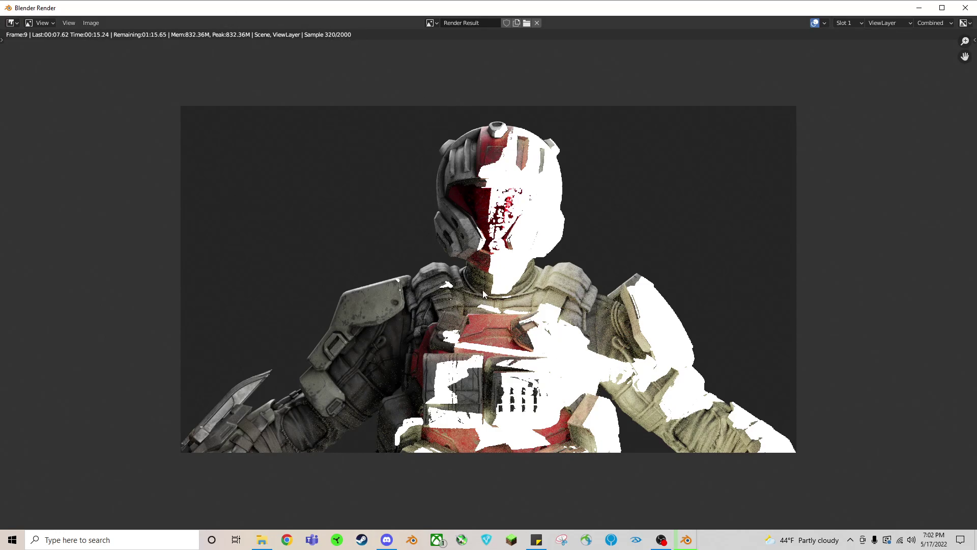
key("Escape")
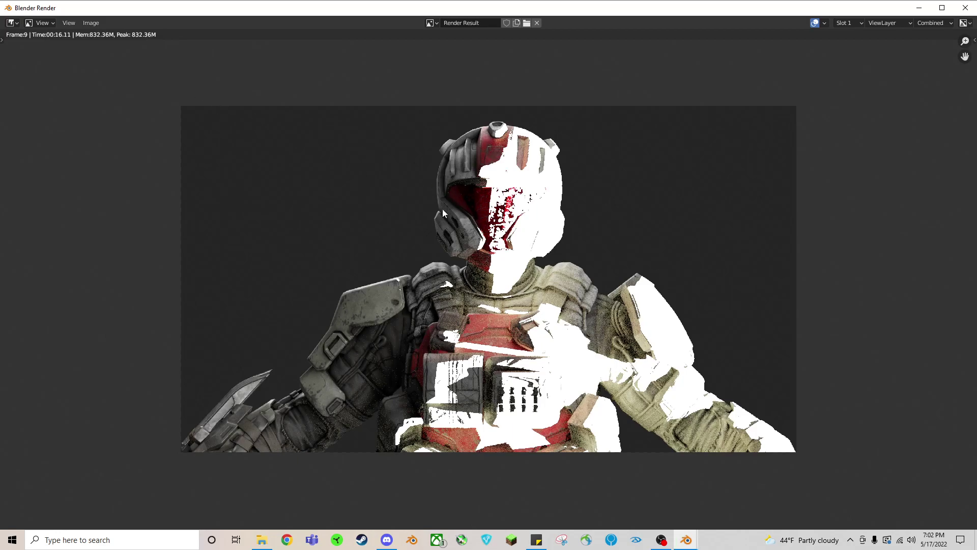
Step: Save the rendered image as a PNG in the Infinite-Spartans-Pack-RELEASE folder
left_click(90, 24)
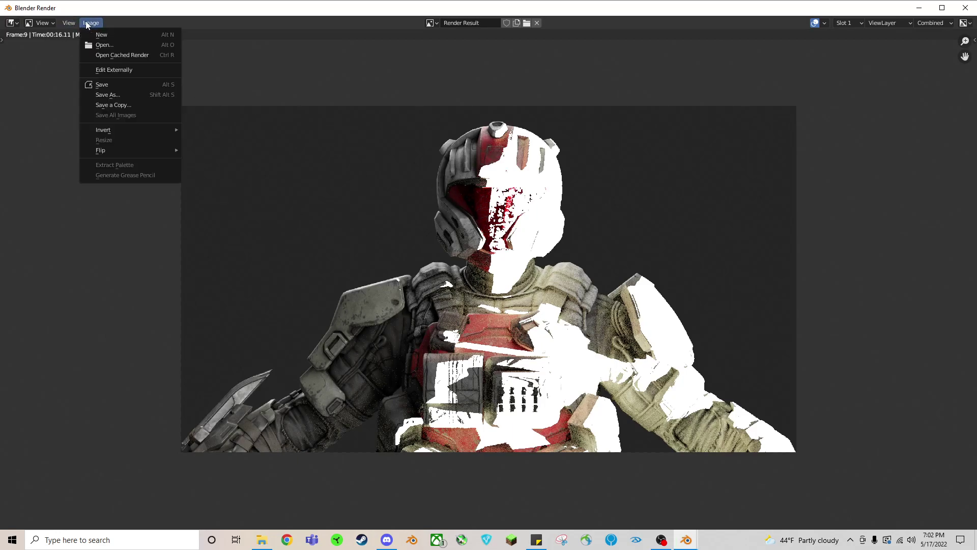
left_click(89, 23)
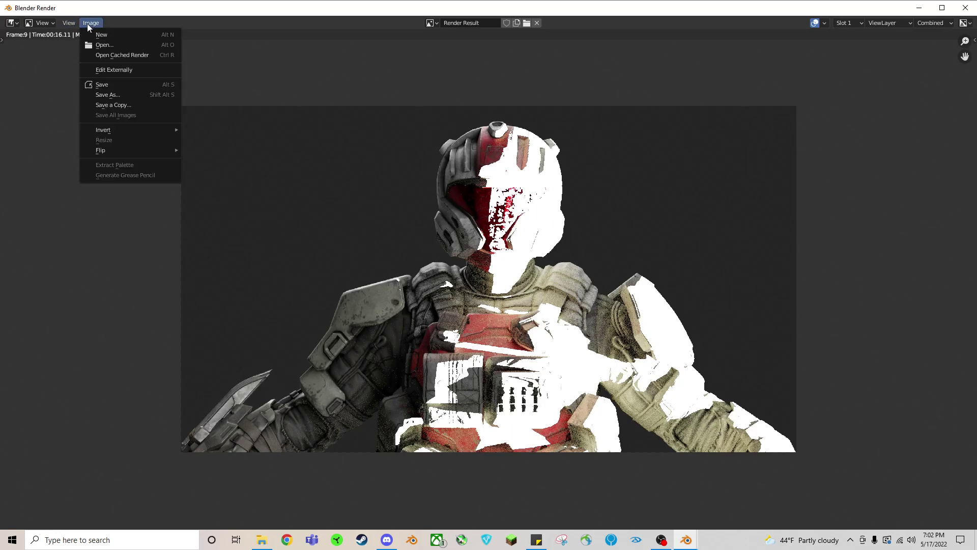
left_click(96, 87)
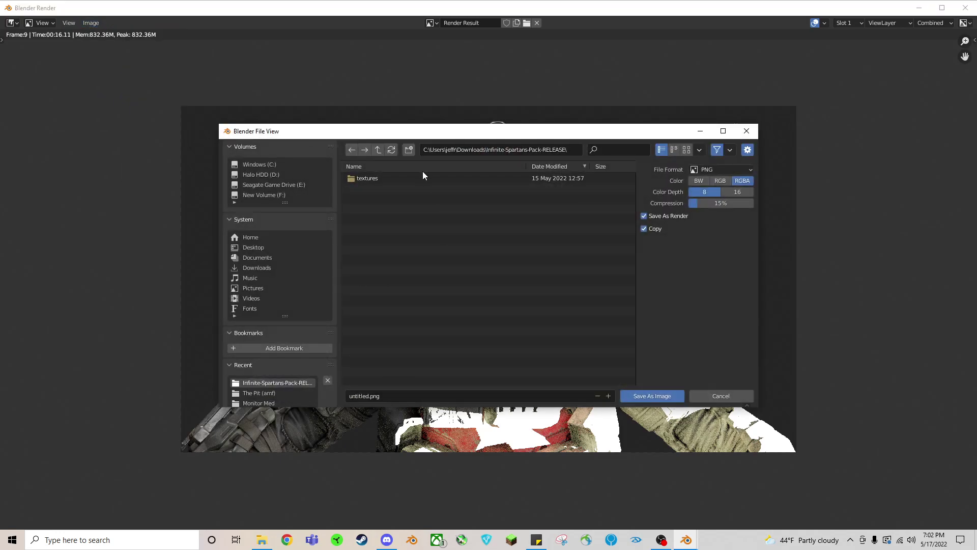
left_click(391, 396)
left_click(741, 227)
left_click(649, 398)
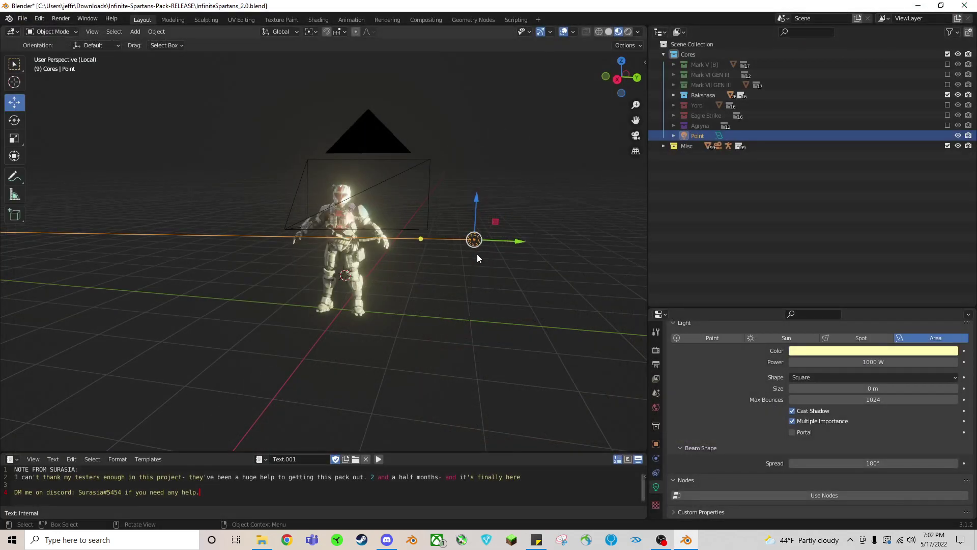
Step: Append the SPNKr_Rocket_Launcher collection from HI_UNSC_Weapons.blend in the Halo_Infinite_UNSC_Weapons downloads folder
left_click(423, 298)
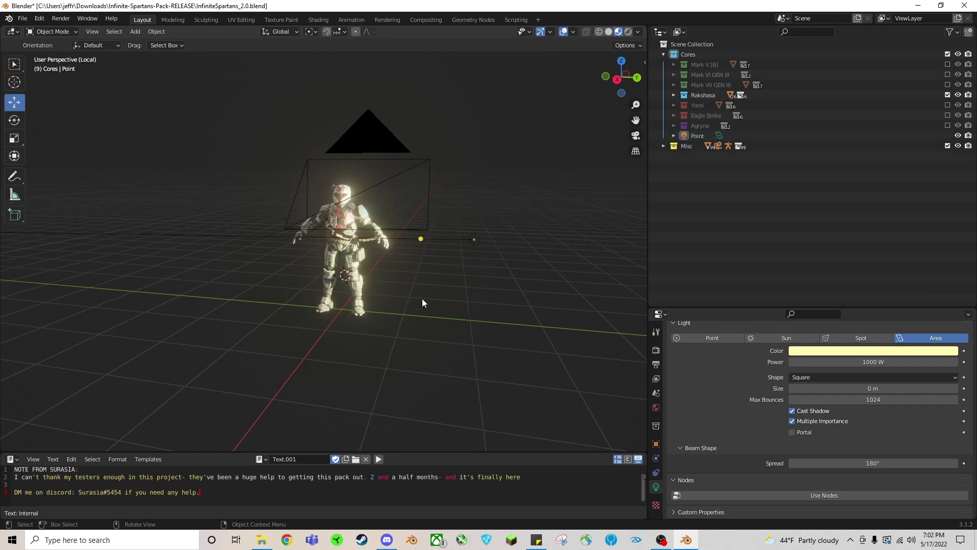
left_click(22, 19)
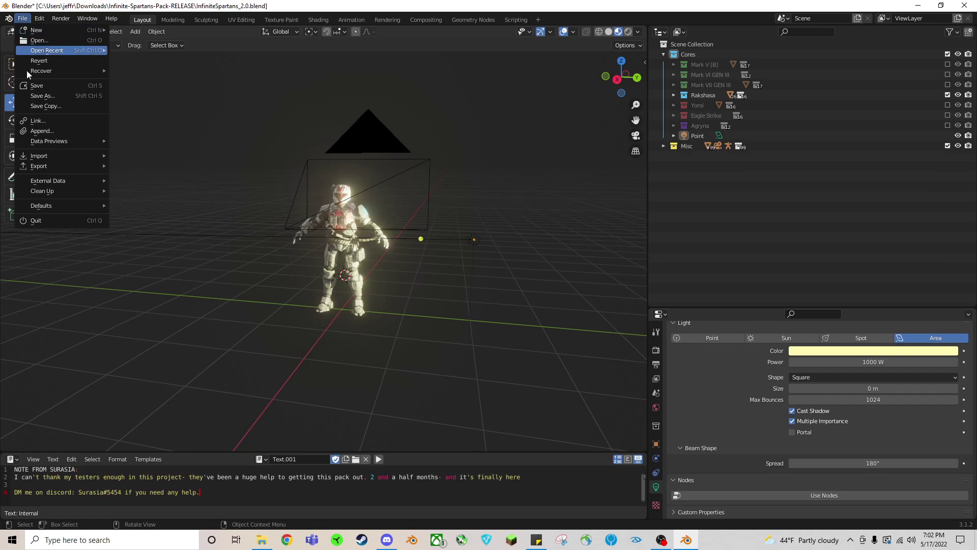
left_click(53, 130)
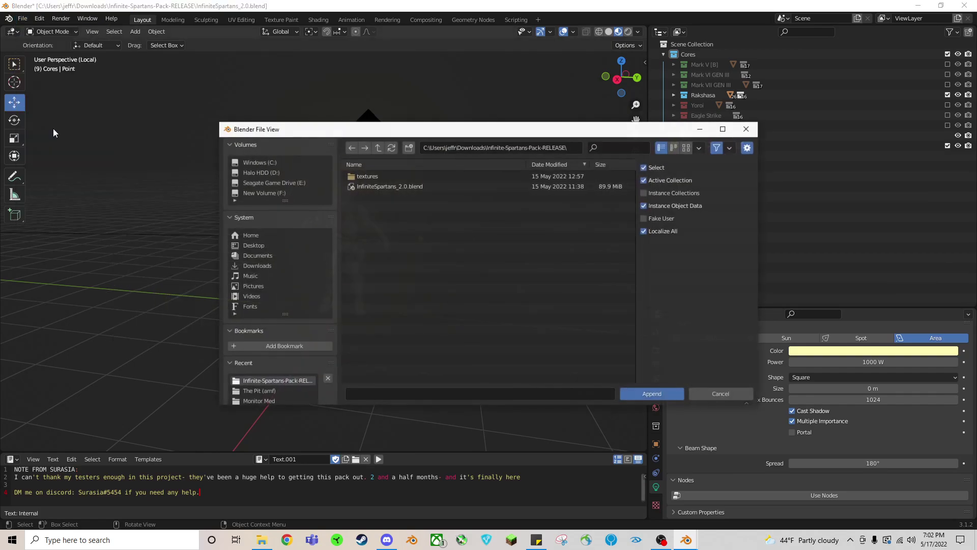
left_click(260, 265)
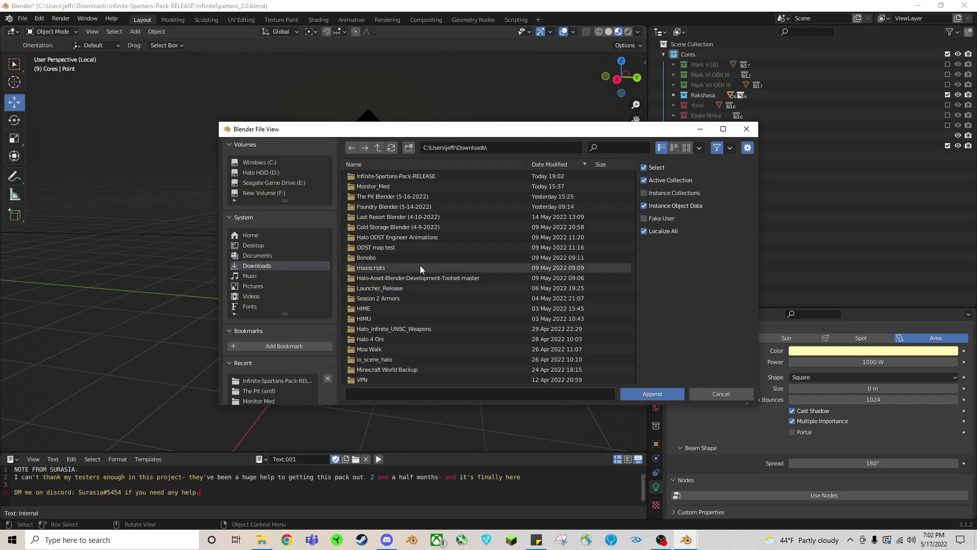
double_click(417, 330)
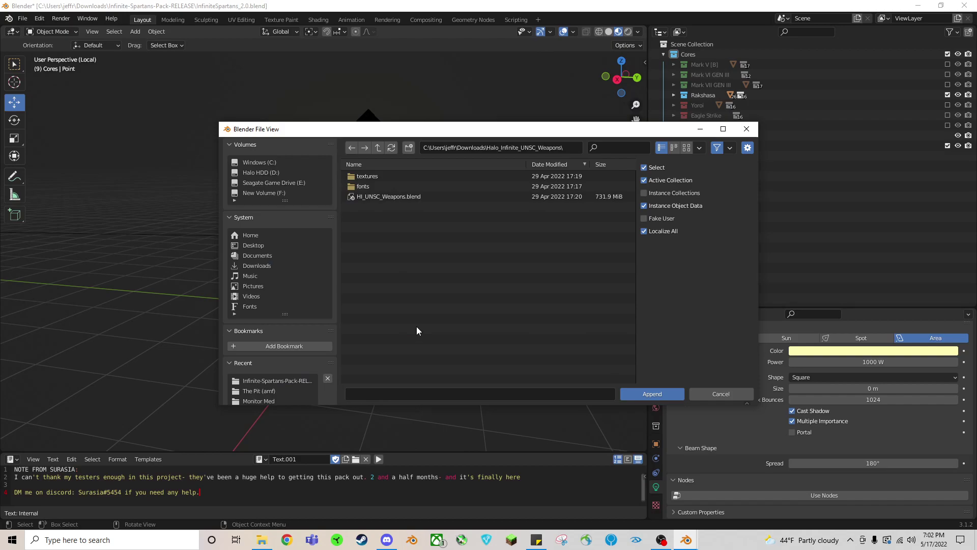
double_click(376, 197)
double_click(386, 205)
scroll(417, 247, "down", 6)
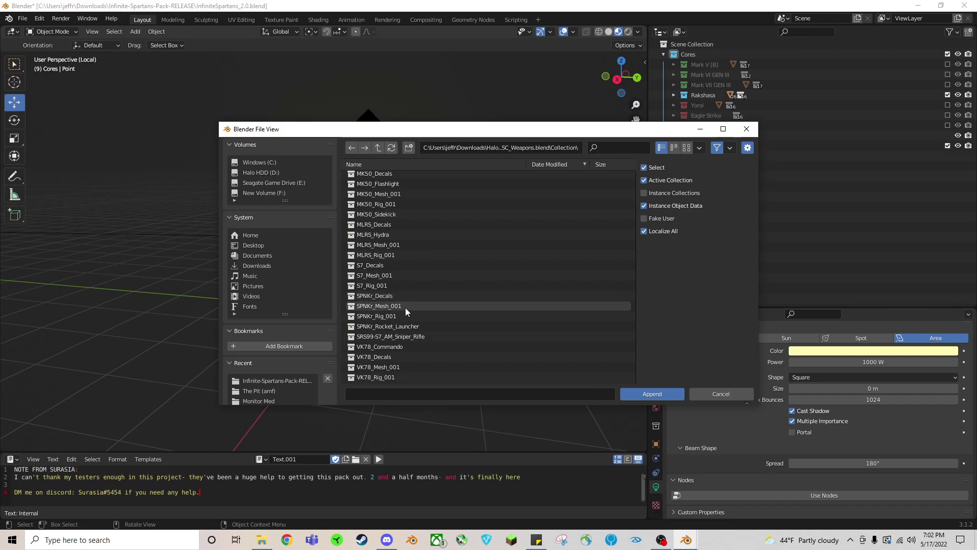
double_click(399, 325)
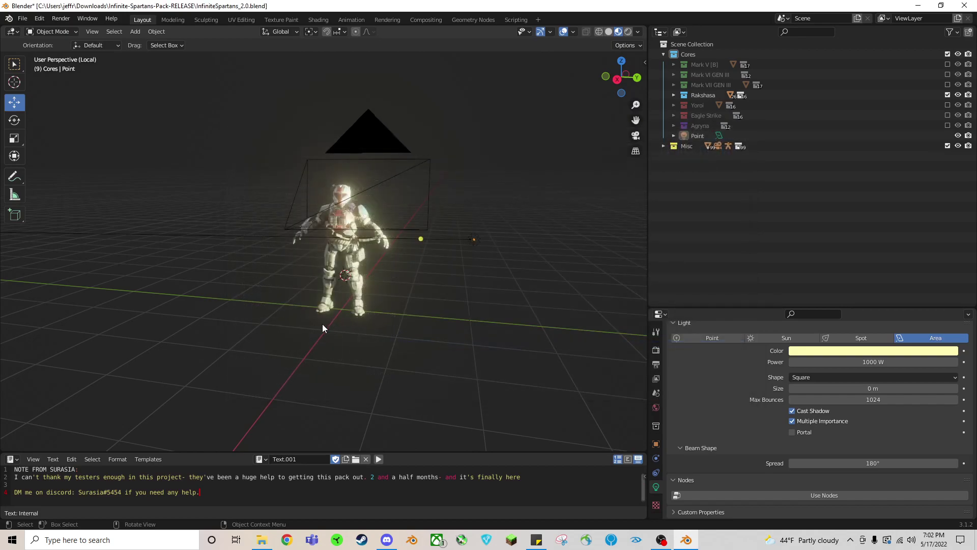
Step: Scale the rocket launcher's SPNKr_Armature_001 up uniformly by about 4.8
middle_click_drag(310, 325, 346, 328)
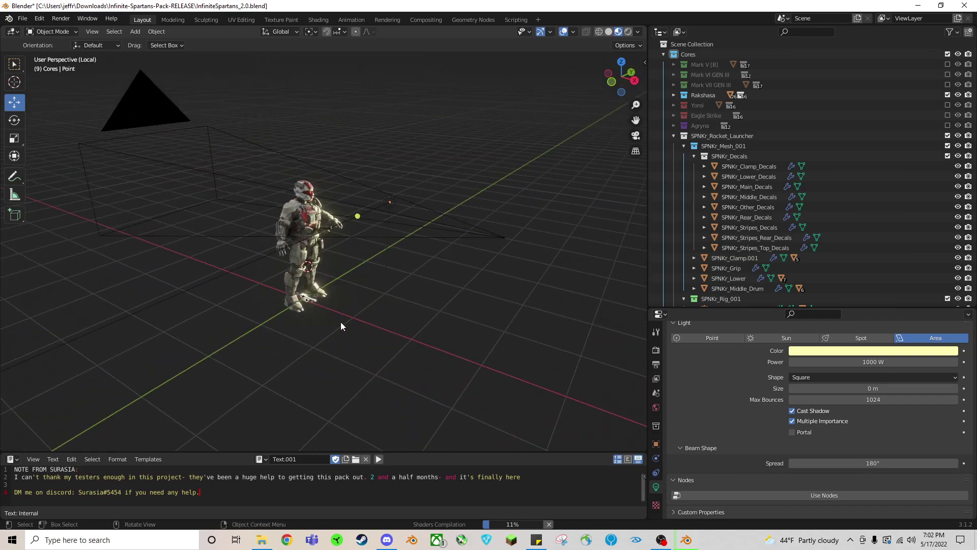
left_click(711, 136)
scroll(730, 264, "down", 3)
left_click(727, 277)
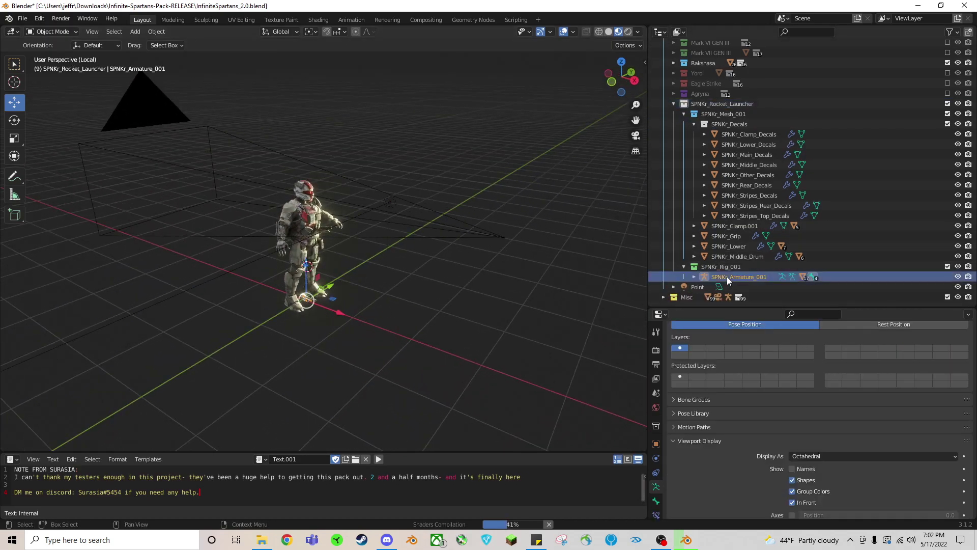
key("s")
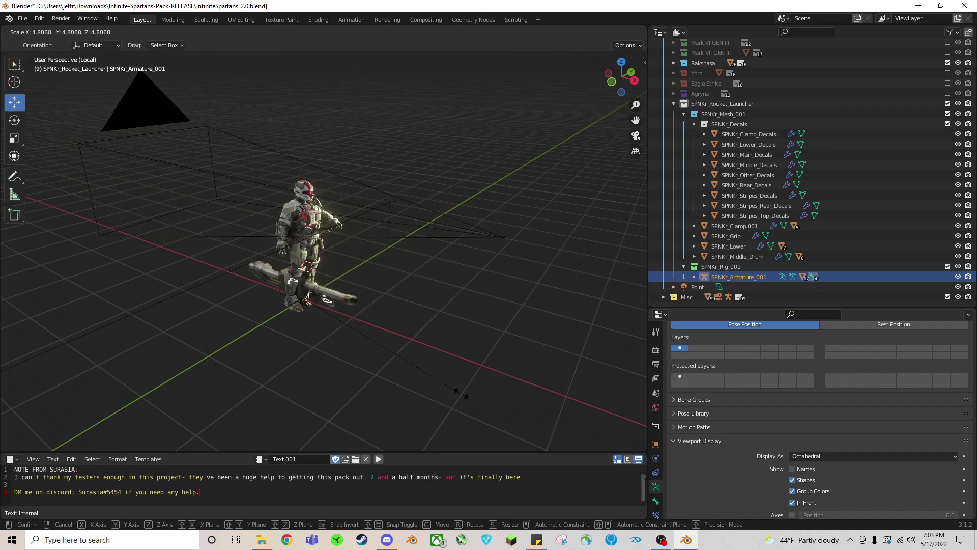
left_click(432, 401)
Step: Raise the rocket launcher and shift it along the Y and X axes so it sits over the Spartan's right shoulder
left_click_drag(307, 266, 318, 218)
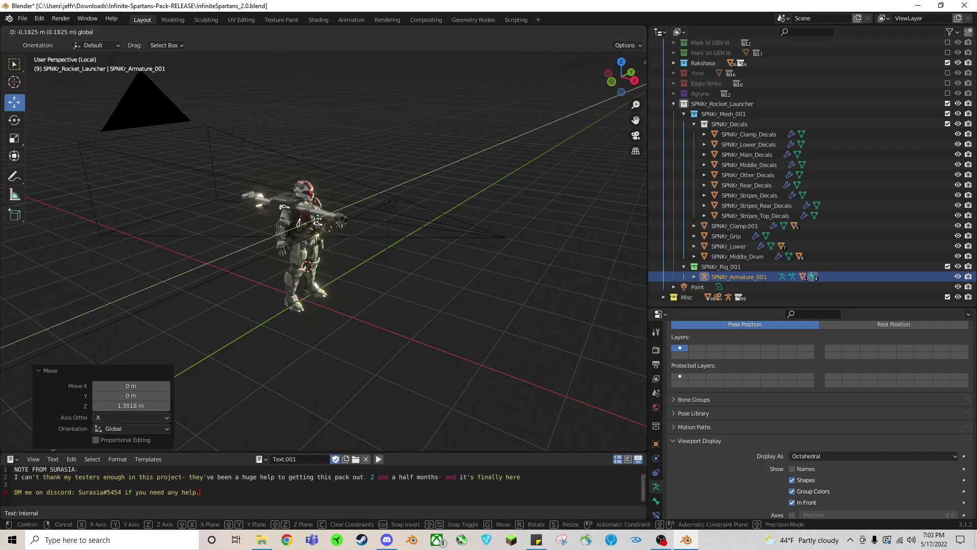
left_click(298, 196)
key("g")
key("z")
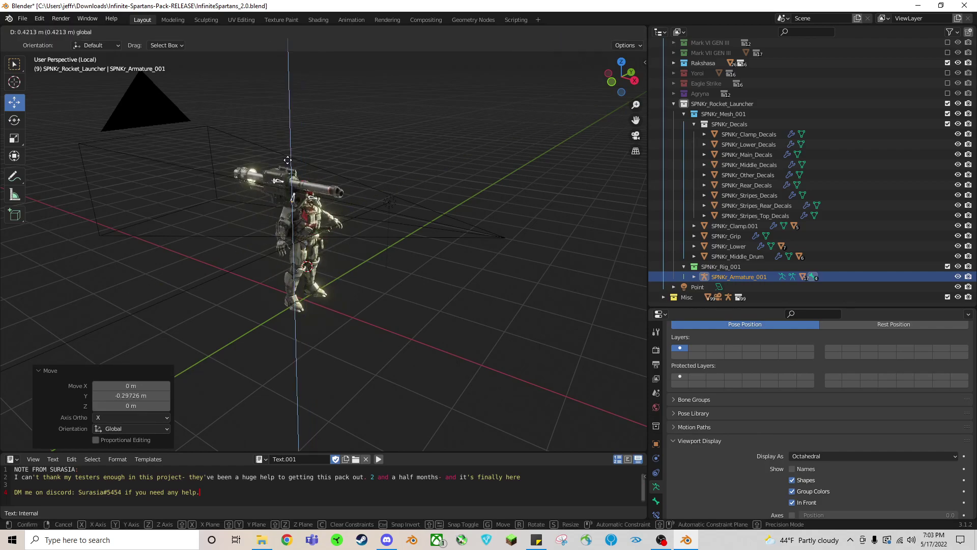
left_click(308, 214)
left_click_drag(319, 205, 309, 232)
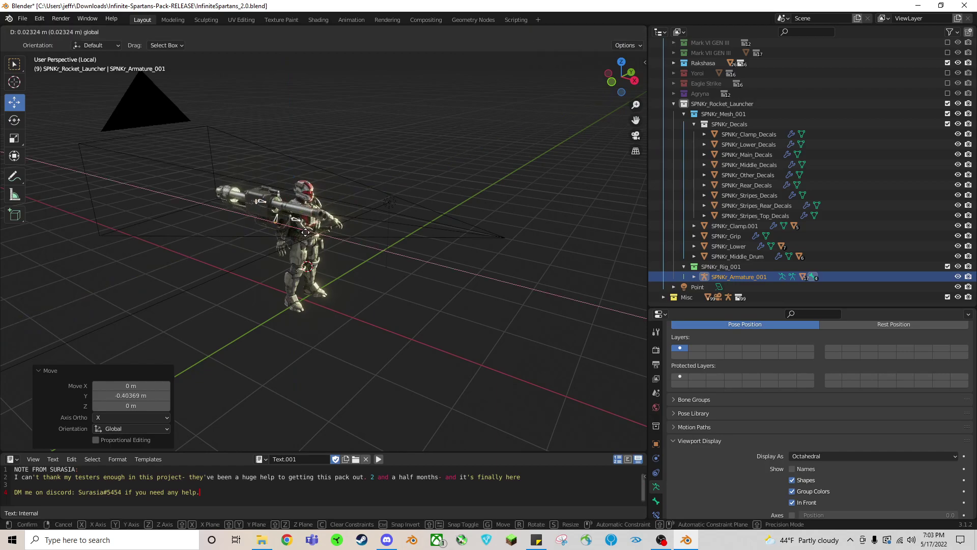
left_click(330, 282)
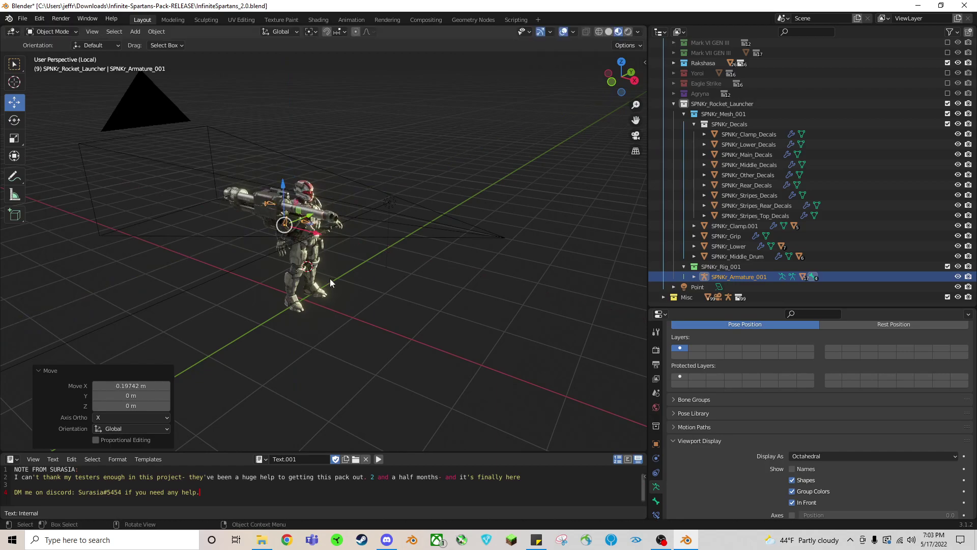
Step: Look through the camera and delete the Point light from the scene
left_click(636, 135)
left_click(697, 288)
key("Delete")
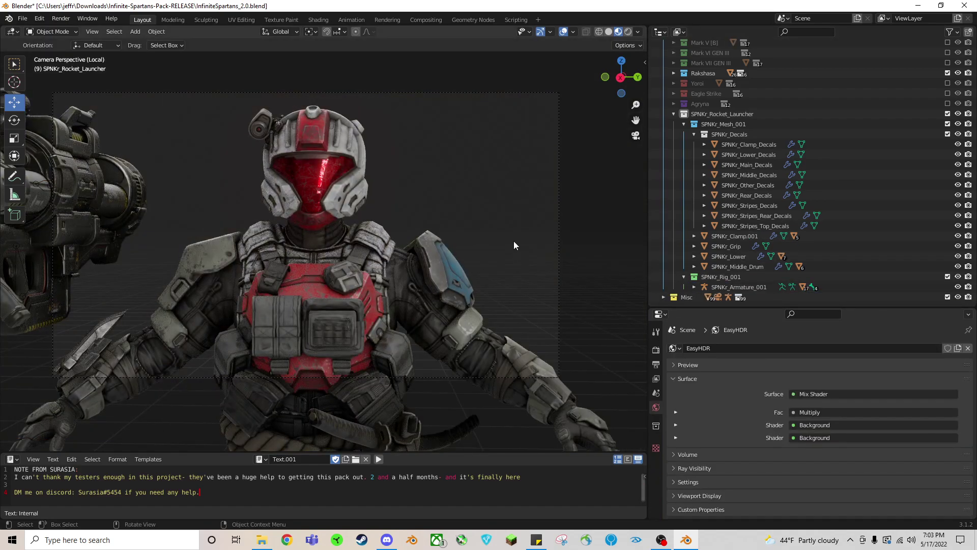
Step: Fly the camera to an angled view that frames the whole rocket launcher in front of the Spartan's upper body
key("shift+grave")
key("w")
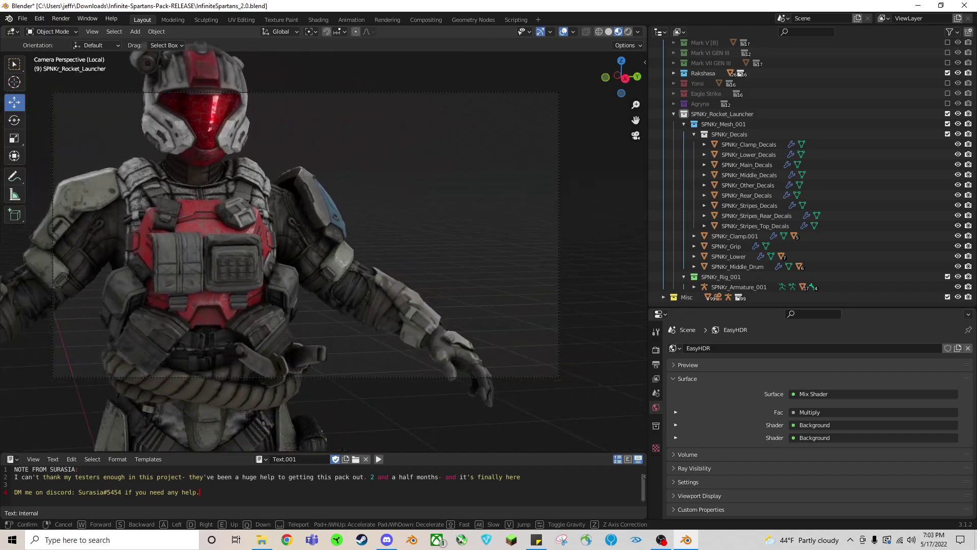
key("s")
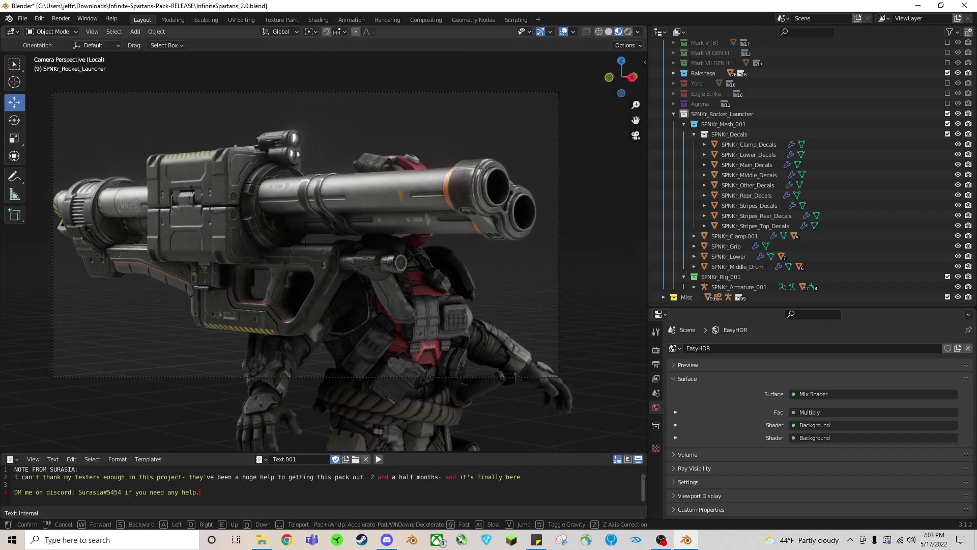
left_click(450, 148)
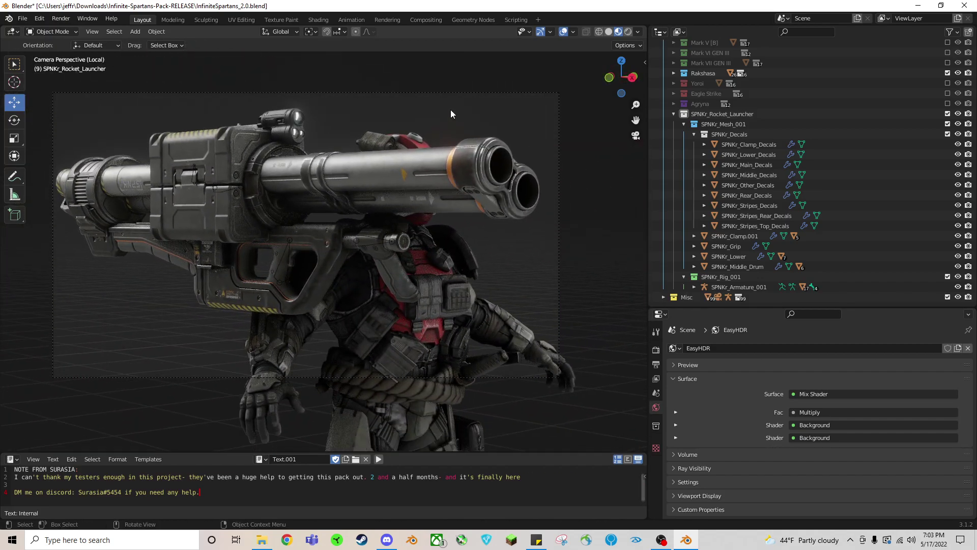
Step: Render the Spartan with the rocket launcher from the camera, close the render, and return to the perspective view
key("F12")
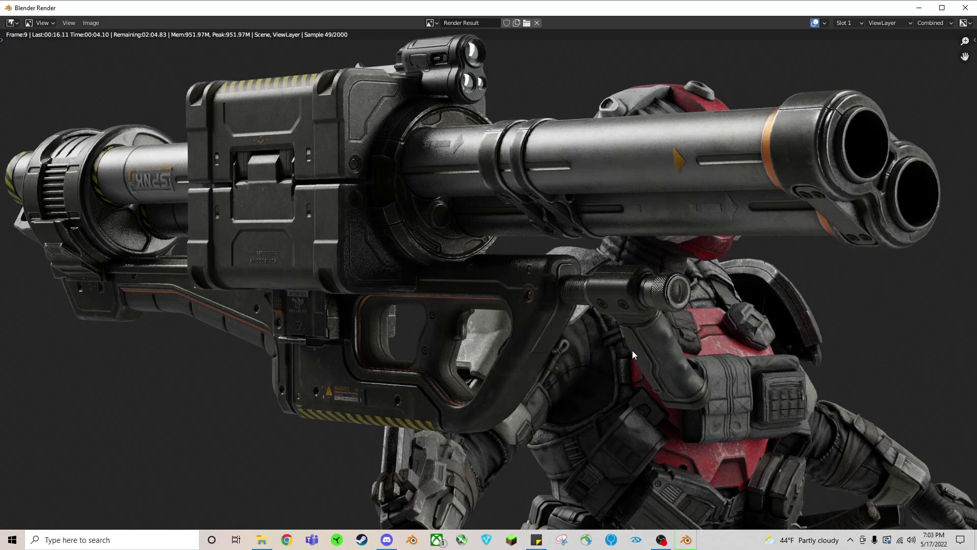
scroll(586, 241, "down", 2)
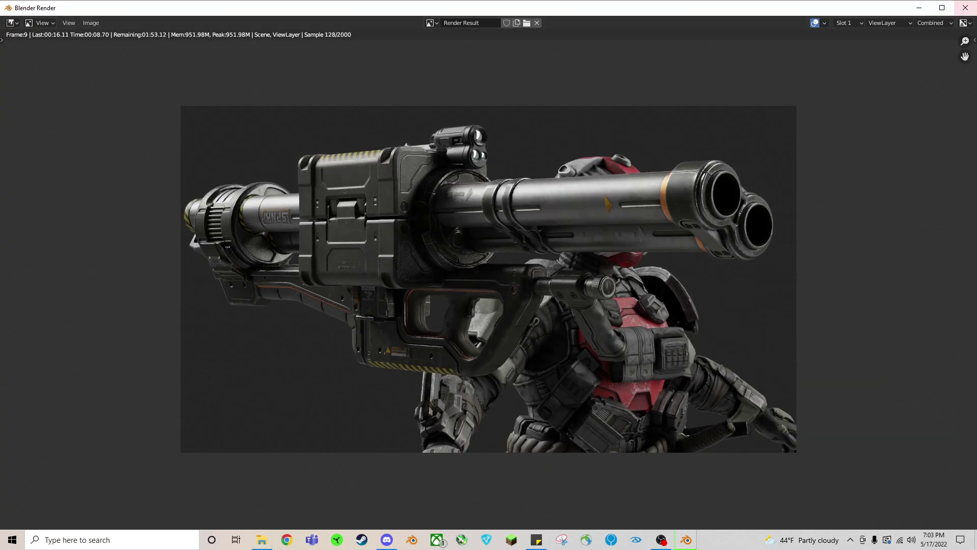
left_click(966, 8)
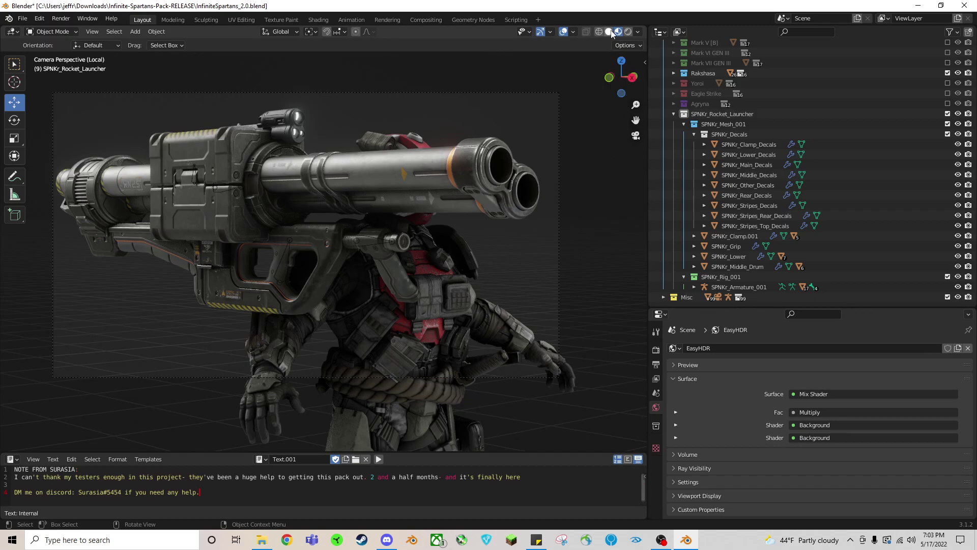
left_click(636, 136)
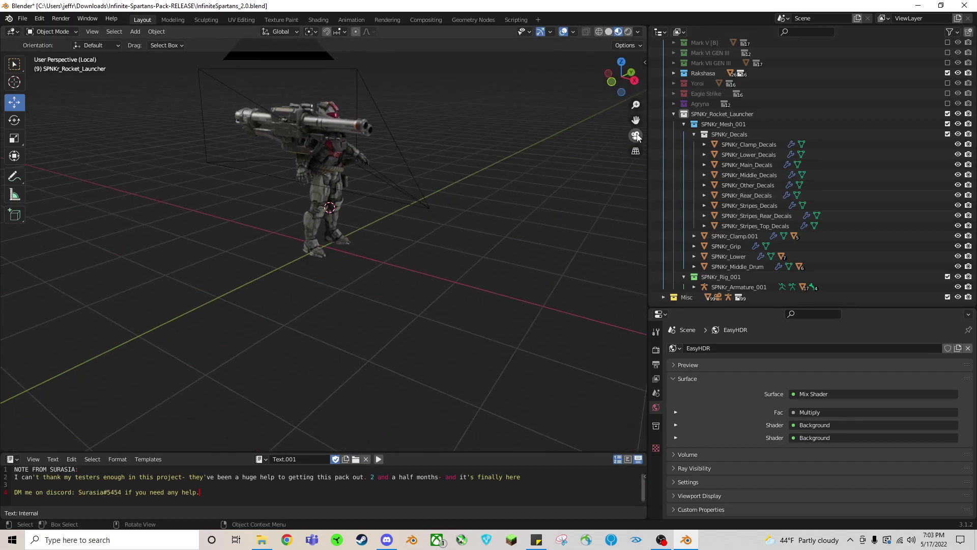
middle_click_drag(507, 224, 494, 248)
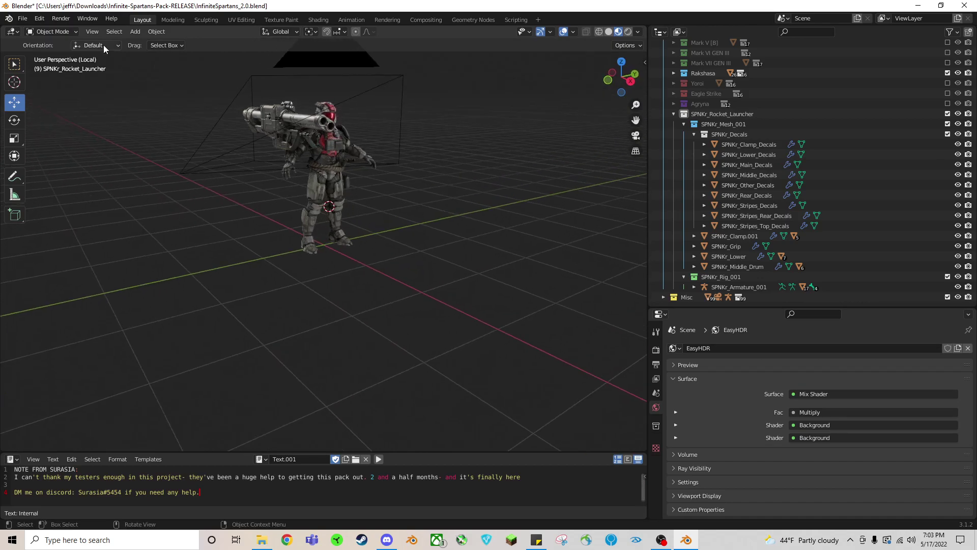
left_click(661, 539)
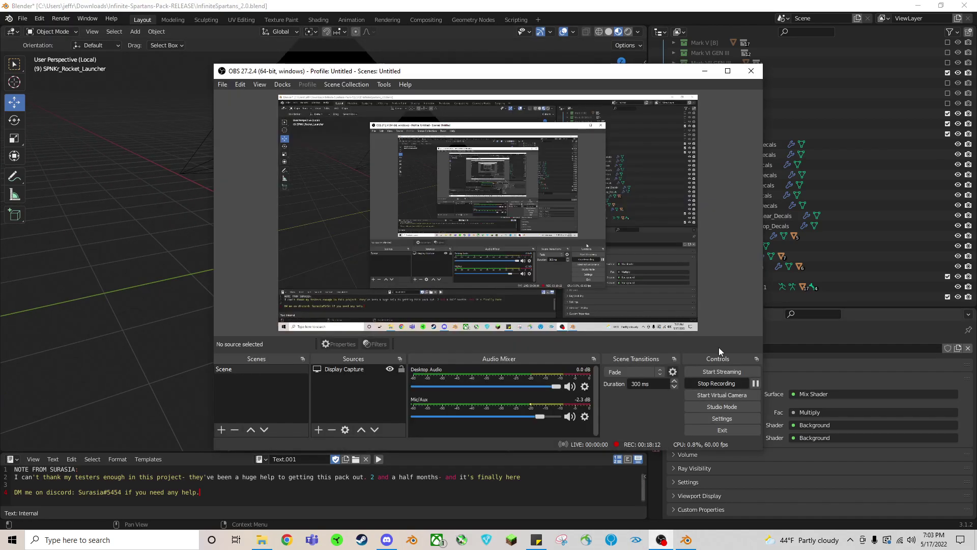
left_click(721, 372)
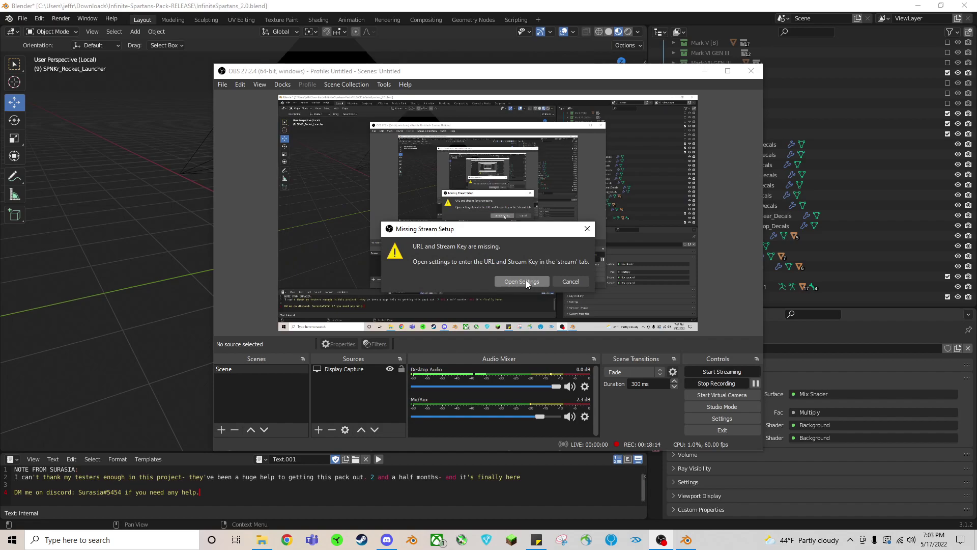